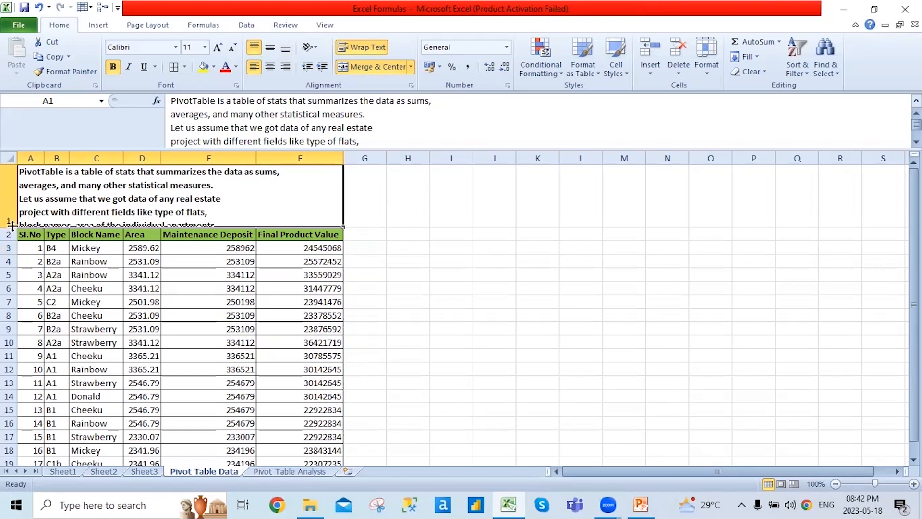
Enlarge row 1 to read the full PivotTable description, and shrink the row again to bring more data rows into view.
{"action": "left_click_drag", "start_coordinate": [12, 224], "coordinate": [12, 251]}
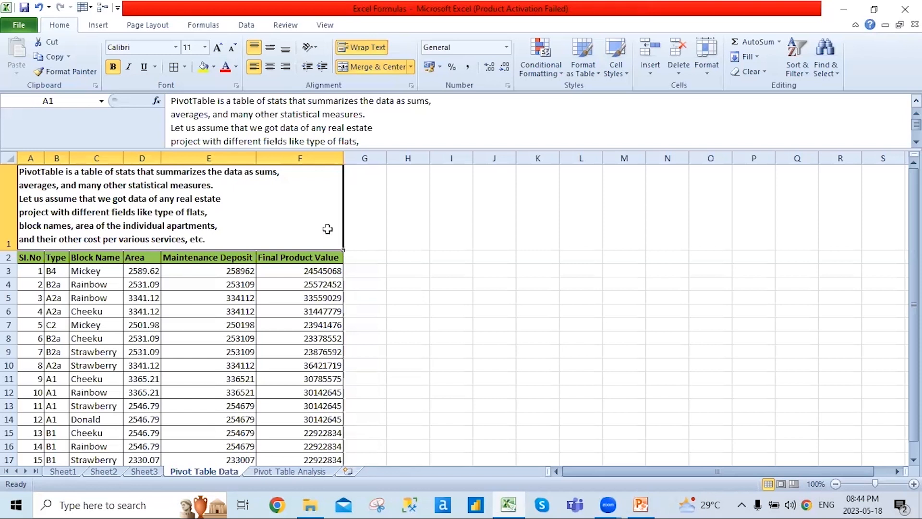
{"action": "left_click_drag", "start_coordinate": [10, 249], "coordinate": [35, 186]}
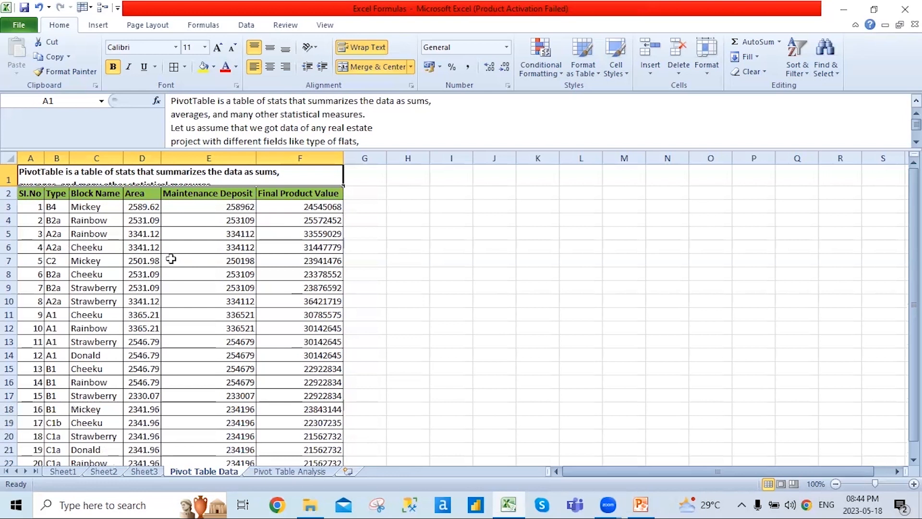
{"action": "scroll", "coordinate": [154, 293], "scroll_direction": "down", "scroll_amount": 3}
{"action": "scroll", "coordinate": [155, 294], "scroll_direction": "up", "scroll_amount": 3}
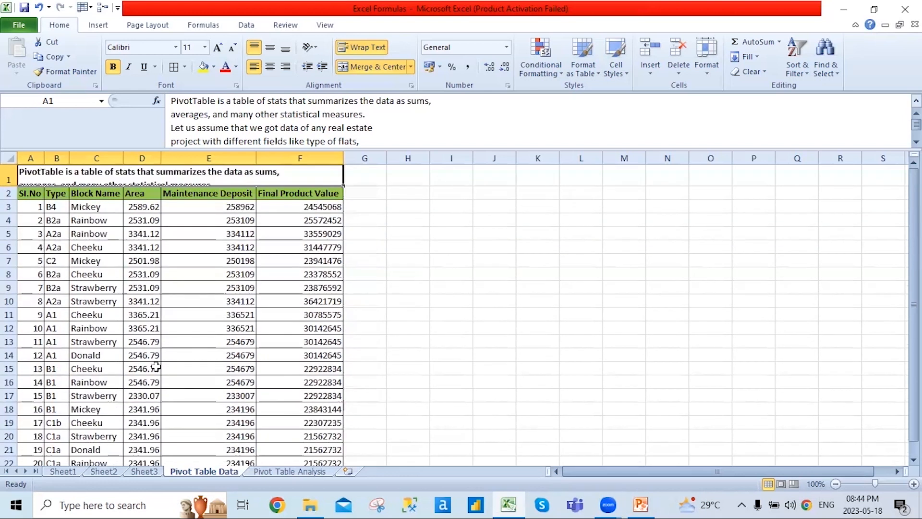
Look at the Pivot Table Analysis sheet, and hide description row 1 on the Pivot Table Data sheet.
{"action": "left_click", "coordinate": [301, 469]}
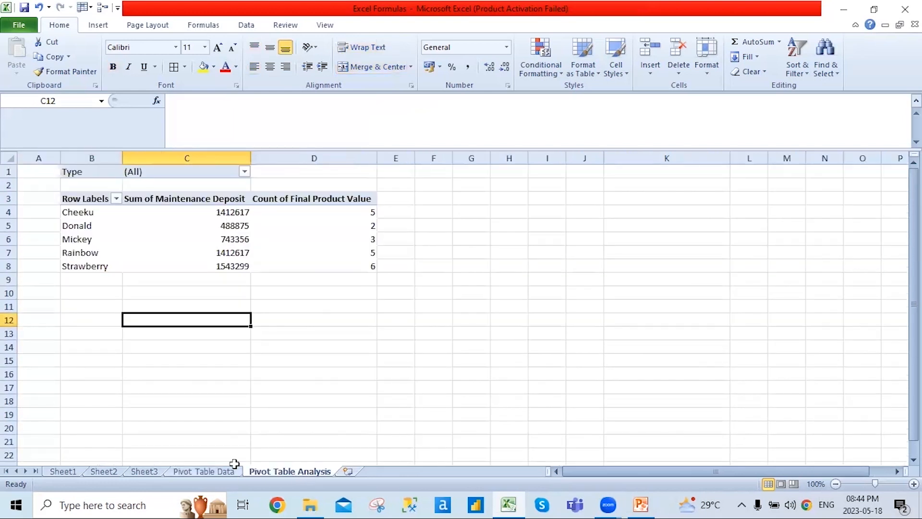
{"action": "left_click", "coordinate": [215, 471]}
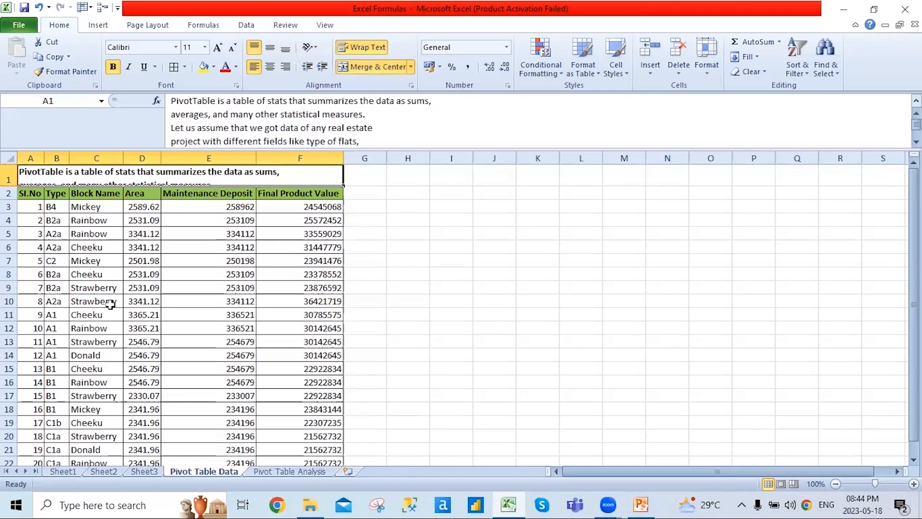
{"action": "left_click", "coordinate": [32, 194]}
{"action": "left_click_drag", "start_coordinate": [13, 185], "coordinate": [9, 163]}
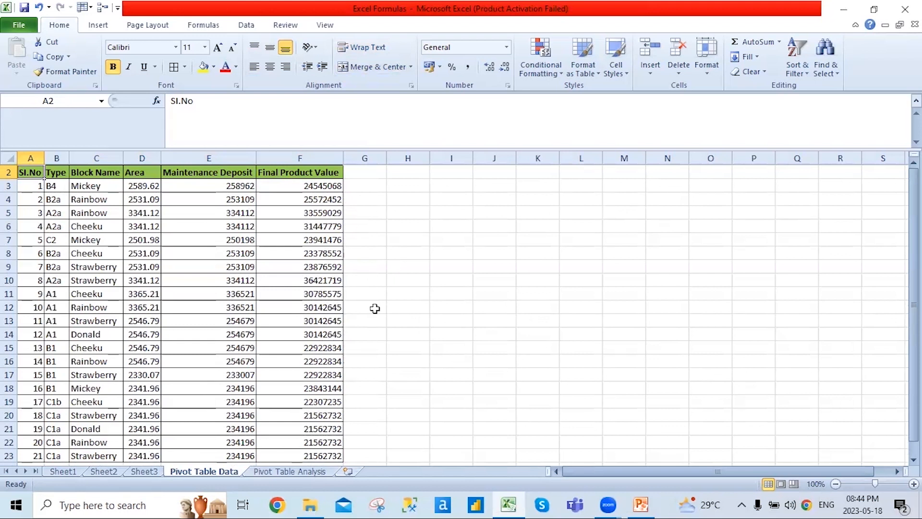
Go through the header cells of the source table from Sl.No to Final Product Value.
{"action": "key", "text": "Right"}
{"action": "key", "text": "Right"}
{"action": "key", "text": "Right"}
{"action": "key", "text": "Right"}
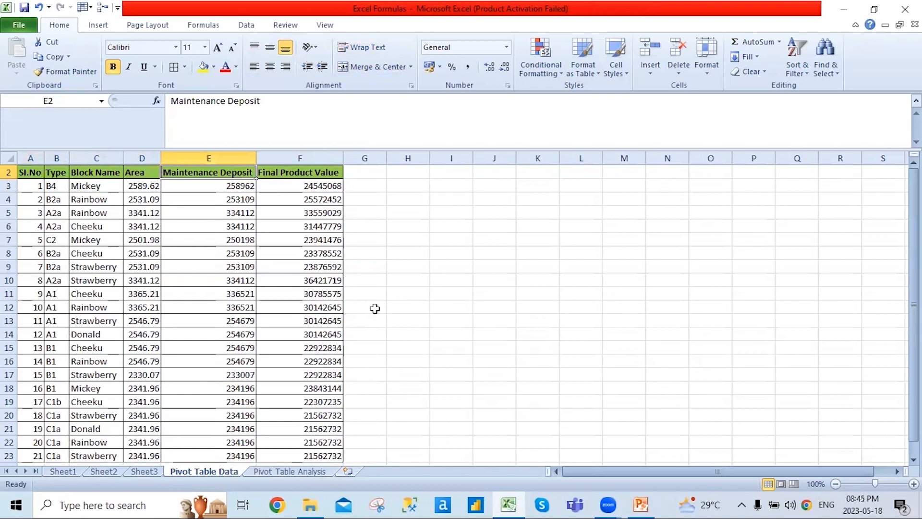
{"action": "key", "text": "Right"}
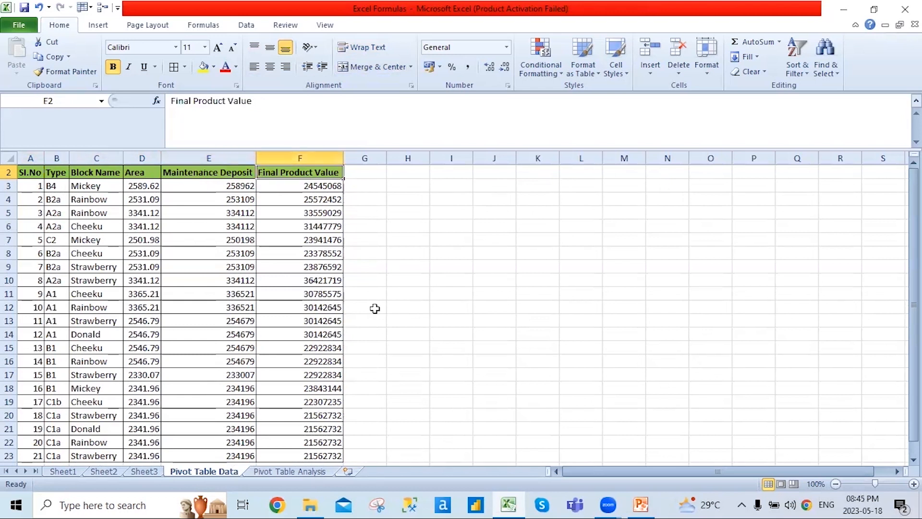
{"action": "key", "text": "Left"}
{"action": "key", "text": "Left"}
{"action": "key", "text": "Left"}
{"action": "key", "text": "Left"}
{"action": "key", "text": "Left"}
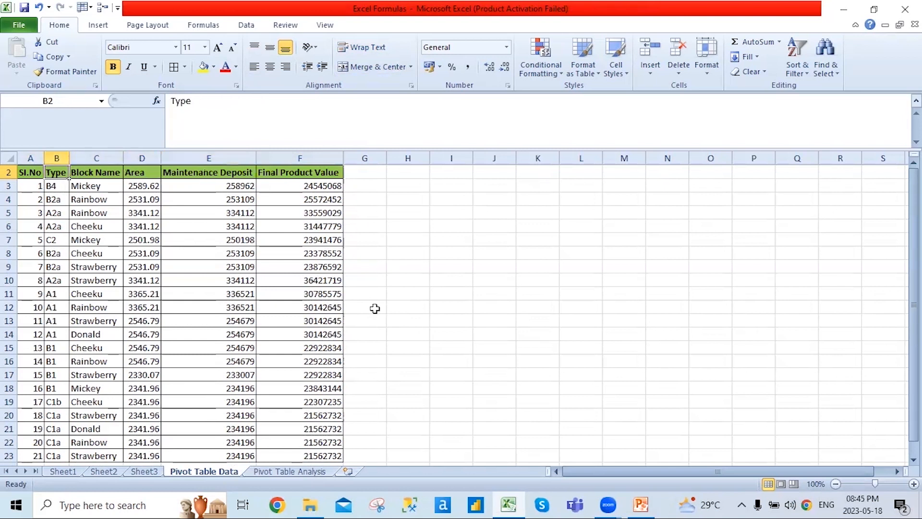
{"action": "key", "text": "Right"}
{"action": "key", "text": "Left"}
Examine the source table's records from the last serial number upwards.
{"action": "key", "text": "ctrl+Down"}
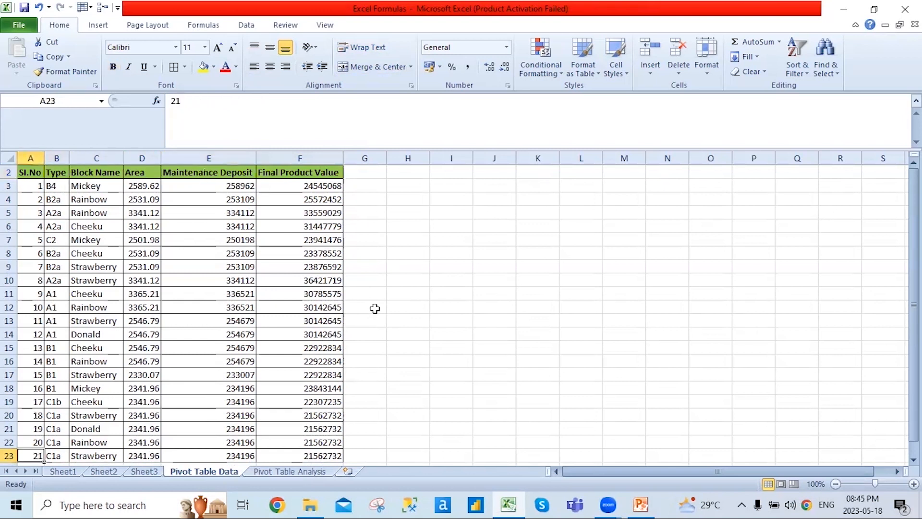
{"action": "key", "text": "Up"}
{"action": "key", "text": "Up"}
{"action": "key", "text": "Up"}
{"action": "key", "text": "Up"}
{"action": "key", "text": "Up"}
{"action": "key", "text": "Up"}
{"action": "key", "text": "Up"}
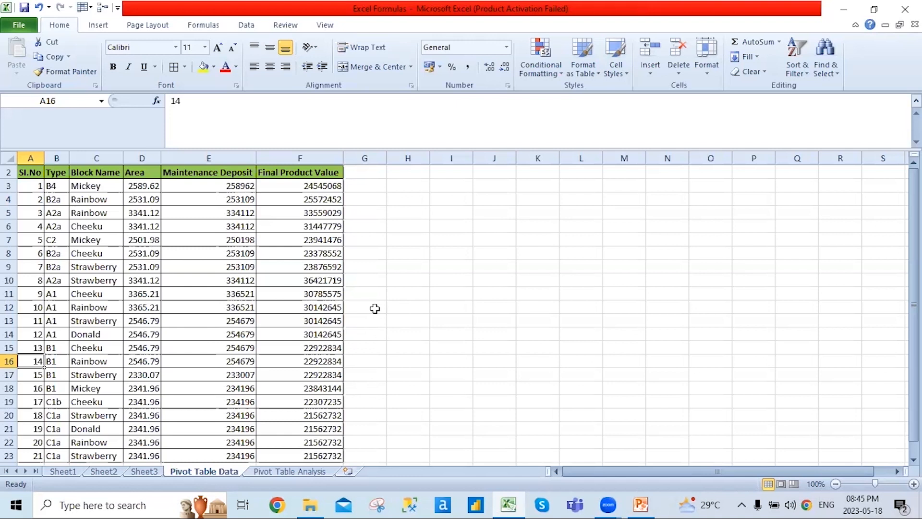
{"action": "key", "text": "Up"}
{"action": "key", "text": "Up"}
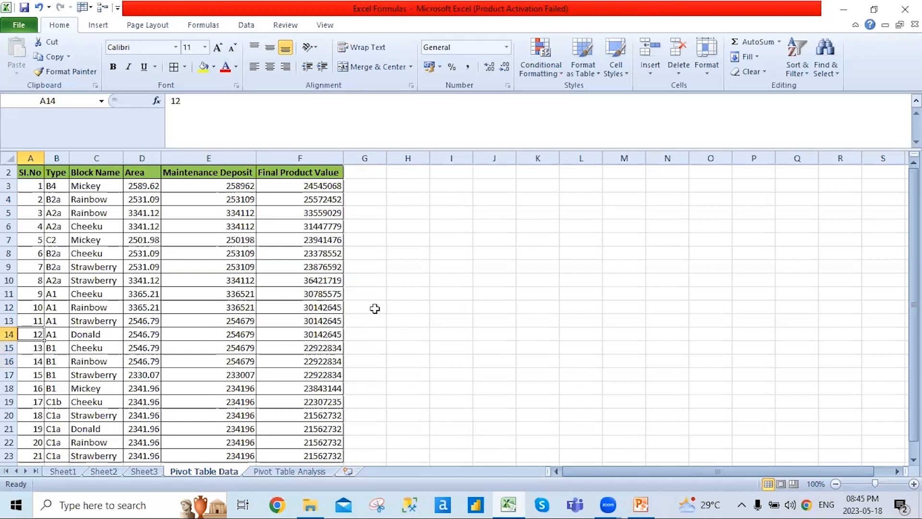
{"action": "key", "text": "ctrl+Home"}
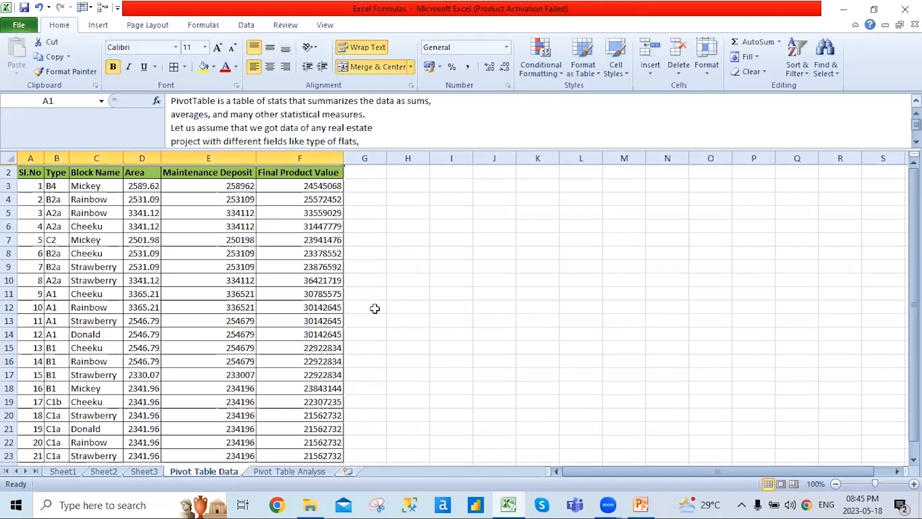
{"action": "left_click", "coordinate": [251, 264]}
Create a PivotTable from the whole data table A2:F23, placed in the existing worksheet at cell I2.
{"action": "left_click", "coordinate": [25, 175]}
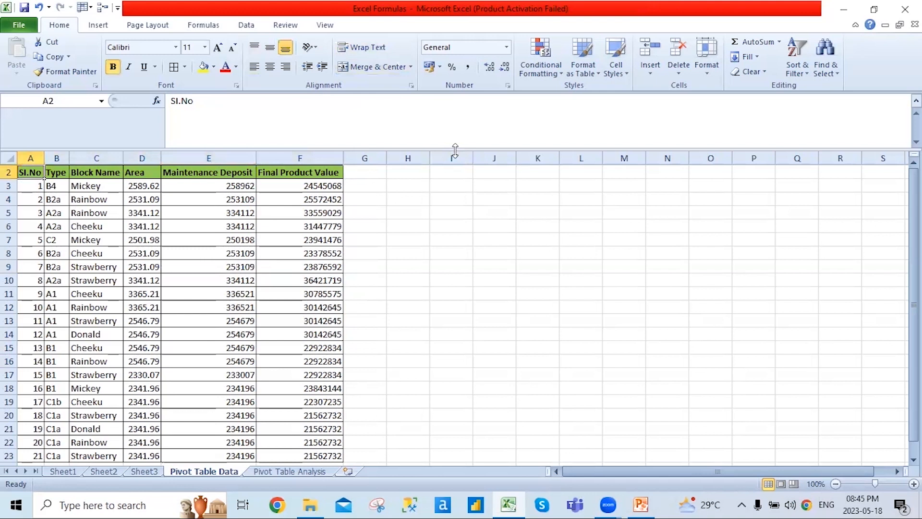
{"action": "key", "text": "ctrl+shift+Right"}
{"action": "key", "text": "ctrl+shift+Down"}
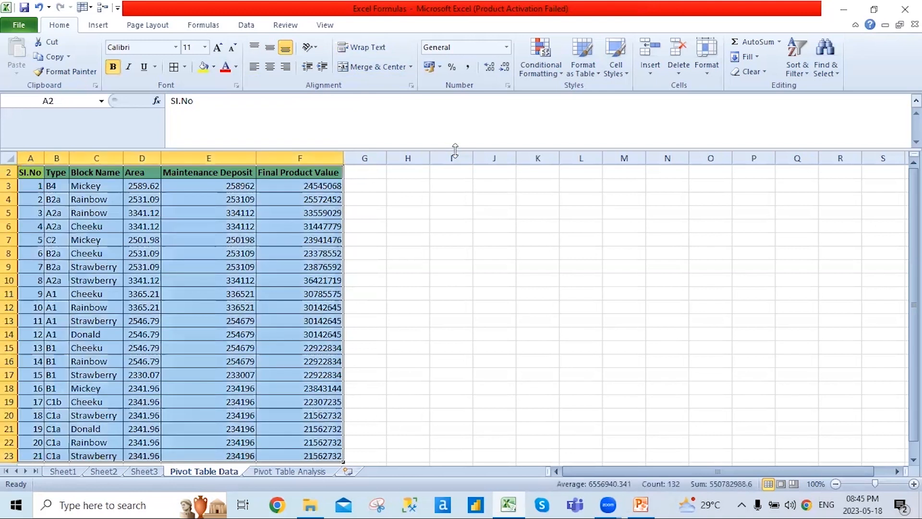
{"action": "left_click", "coordinate": [101, 27]}
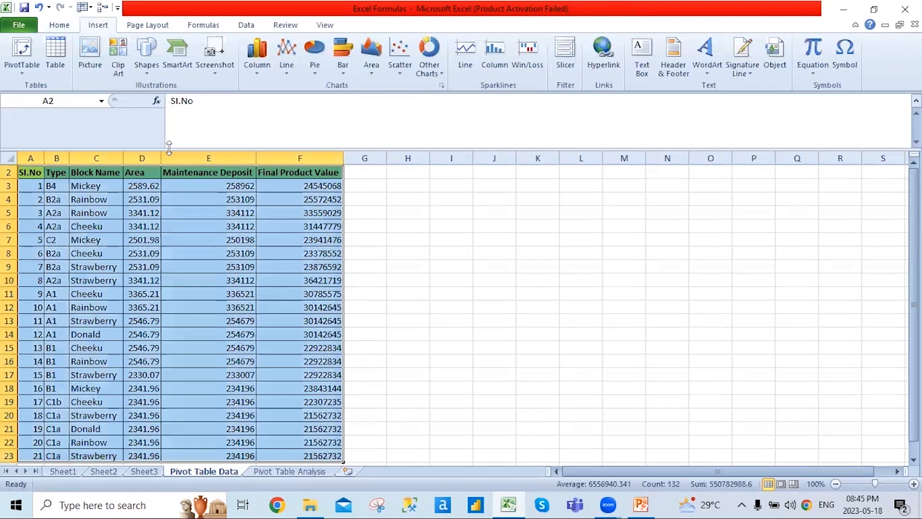
{"action": "left_click", "coordinate": [34, 76]}
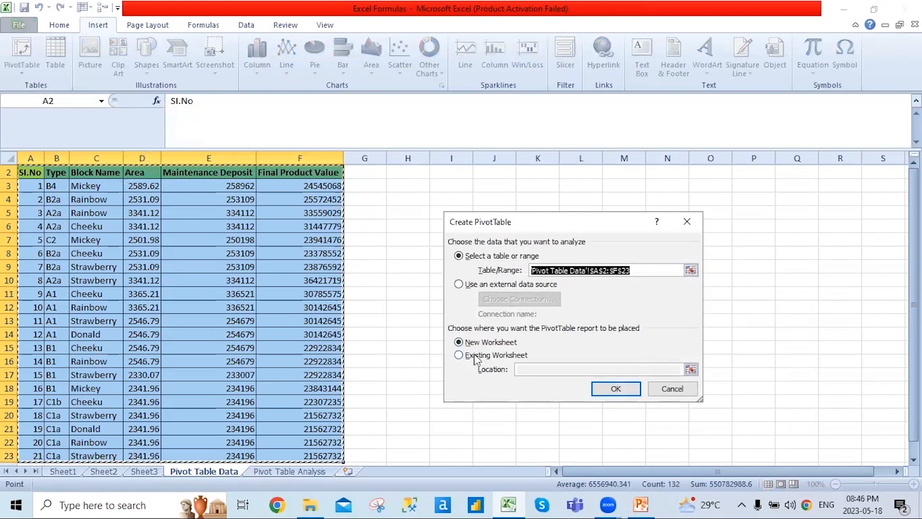
{"action": "left_click", "coordinate": [459, 355]}
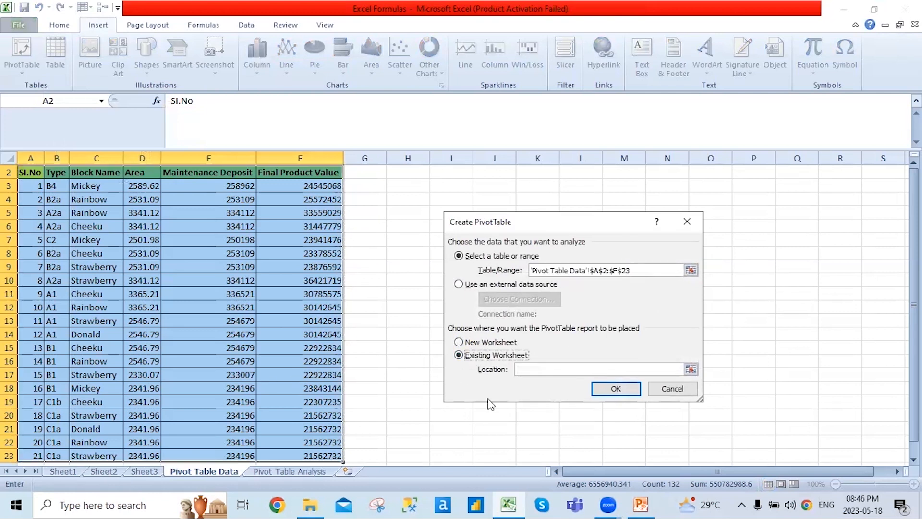
{"action": "left_click", "coordinate": [448, 172]}
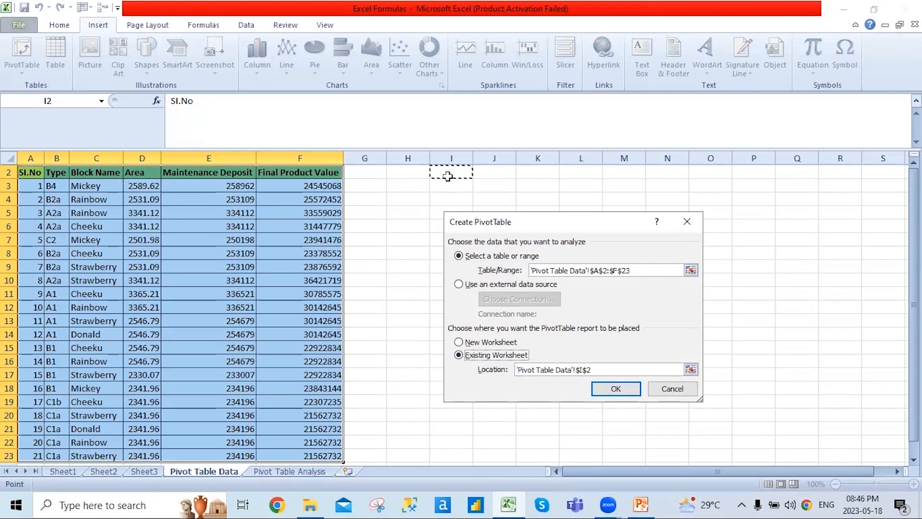
{"action": "left_click", "coordinate": [617, 388]}
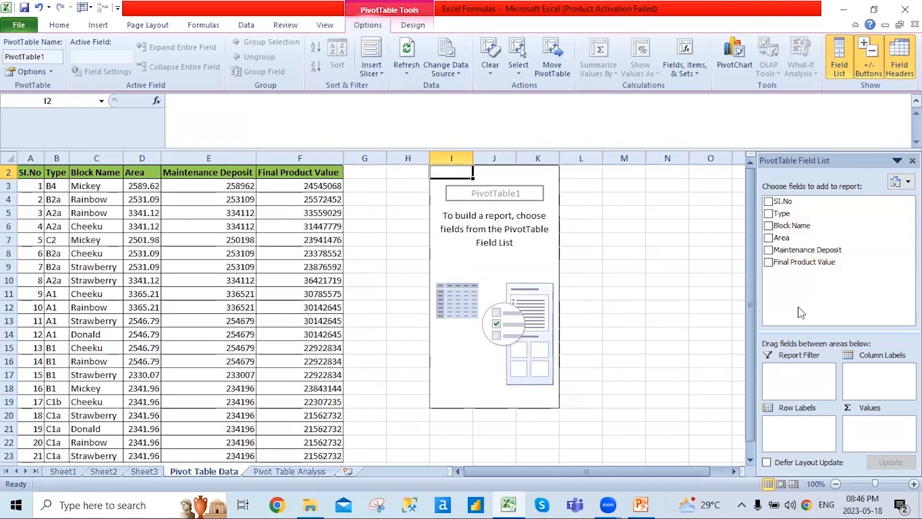
Add Block Name as the row labels and Area, Final Product Value and Maintenance Deposit as values of the PivotTable.
{"action": "left_click", "coordinate": [769, 226]}
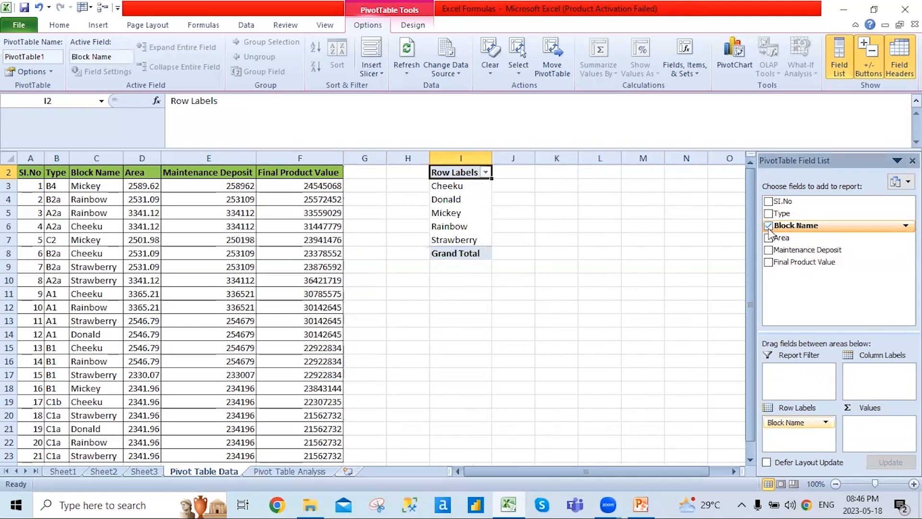
{"action": "left_click", "coordinate": [769, 237]}
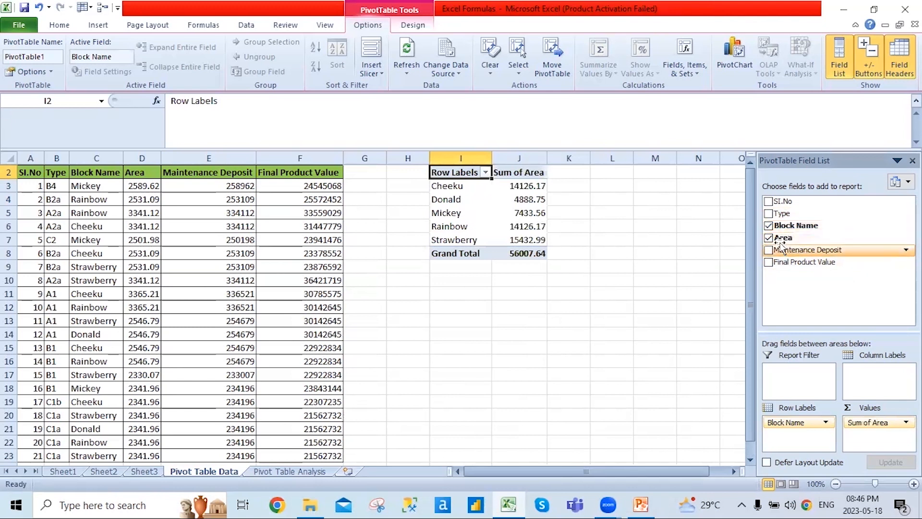
{"action": "left_click", "coordinate": [768, 262]}
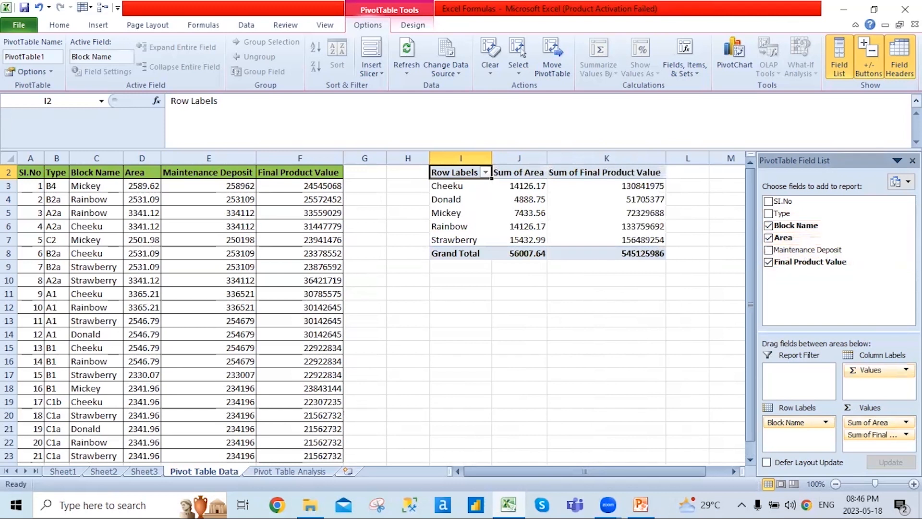
{"action": "left_click", "coordinate": [769, 250]}
Summarize the Final Product Value field by Average and close the PivotTable field list.
{"action": "left_click", "coordinate": [910, 446]}
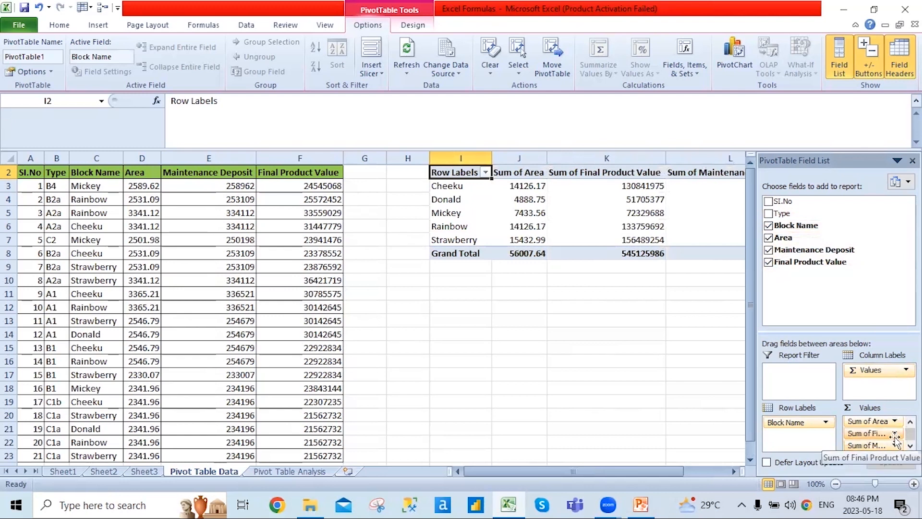
{"action": "left_click", "coordinate": [870, 433]}
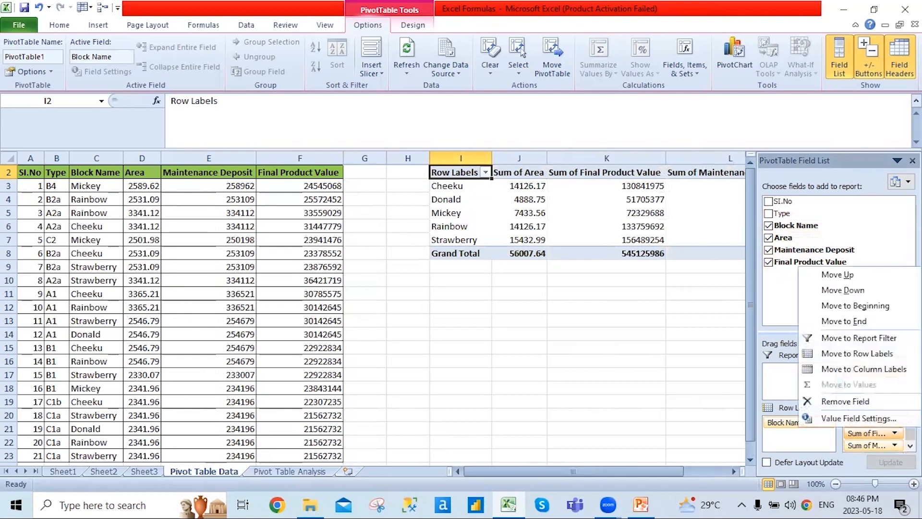
{"action": "left_click", "coordinate": [860, 418]}
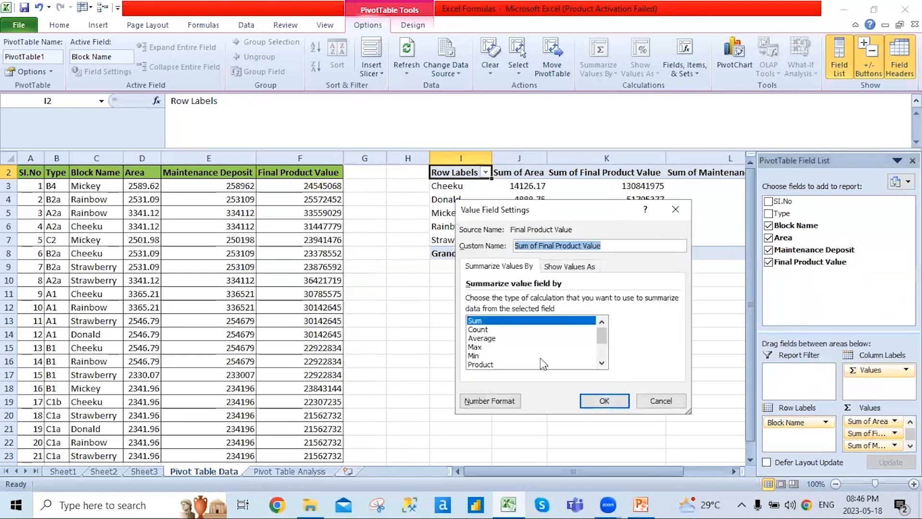
{"action": "left_click", "coordinate": [483, 338]}
{"action": "left_click", "coordinate": [604, 401]}
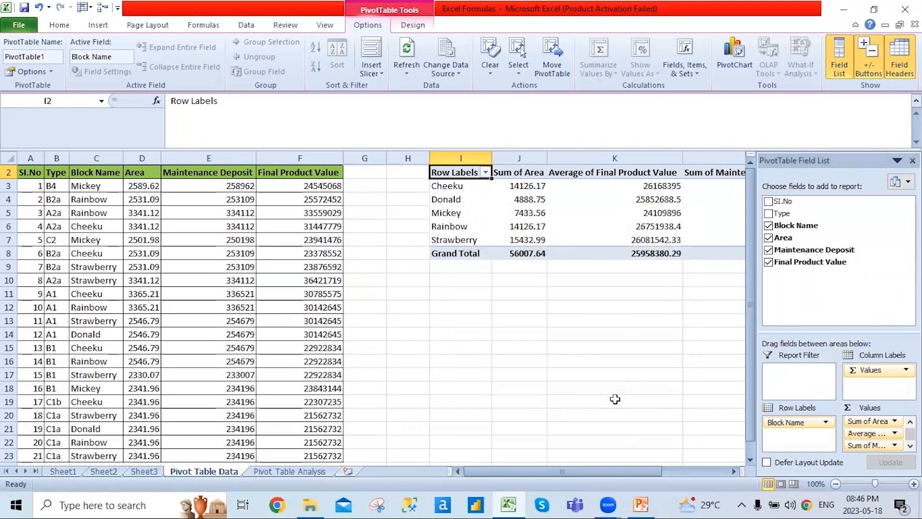
{"action": "left_click", "coordinate": [913, 160]}
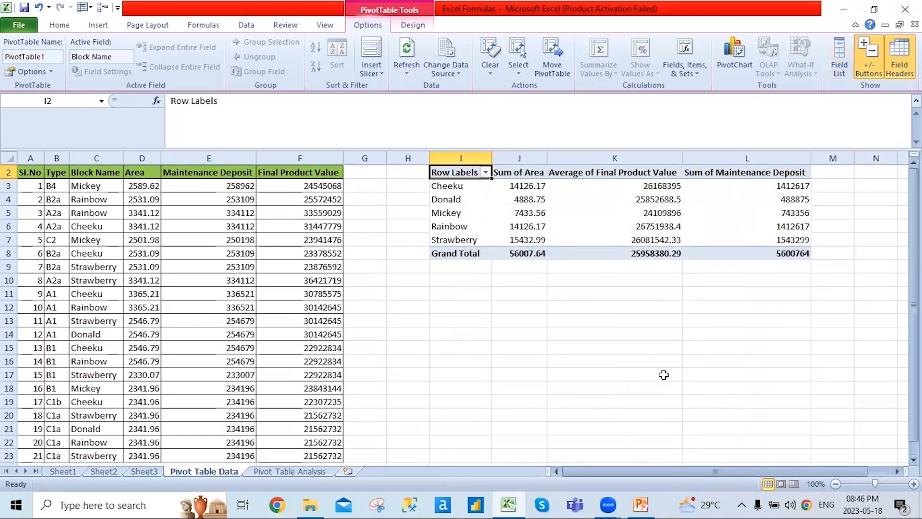
Review the PivotTable's block names and summarized values, including the Sum of Area for Cheeku.
{"action": "left_click_drag", "start_coordinate": [468, 185], "coordinate": [476, 243]}
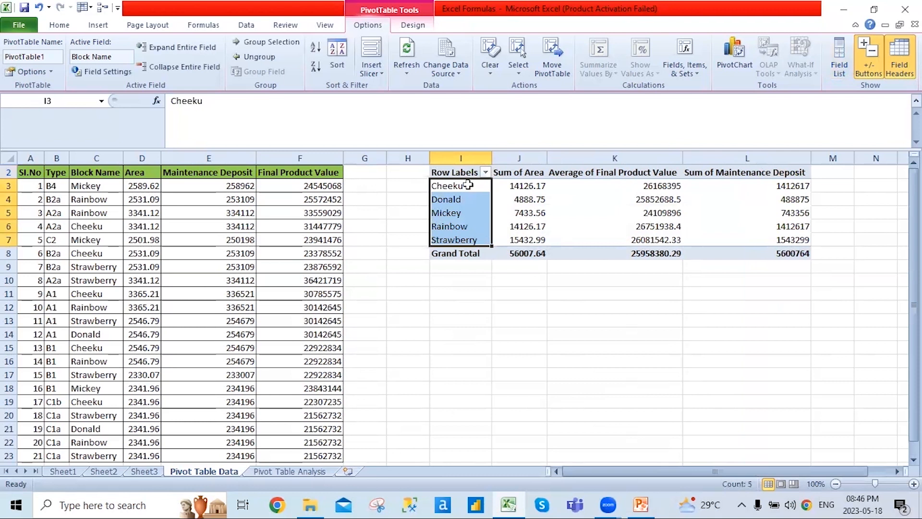
{"action": "left_click_drag", "start_coordinate": [477, 174], "coordinate": [769, 253]}
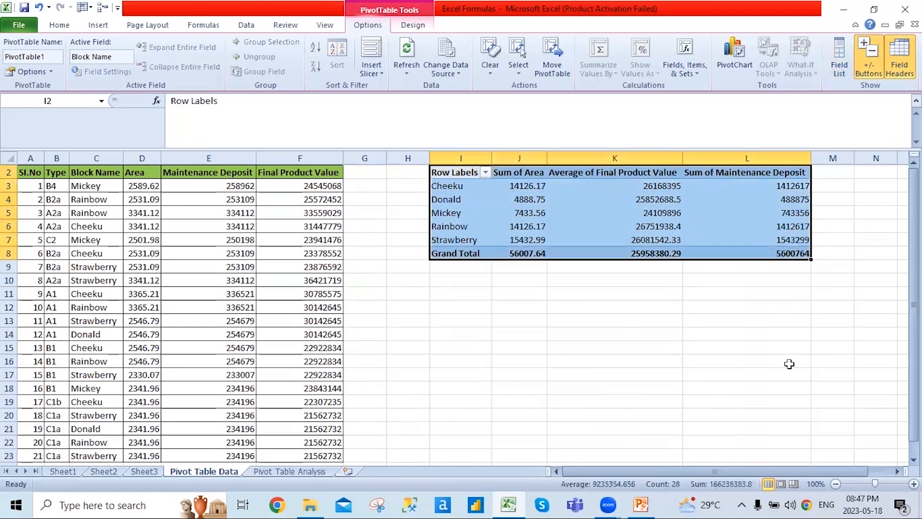
{"action": "left_click", "coordinate": [495, 202]}
{"action": "left_click", "coordinate": [441, 188]}
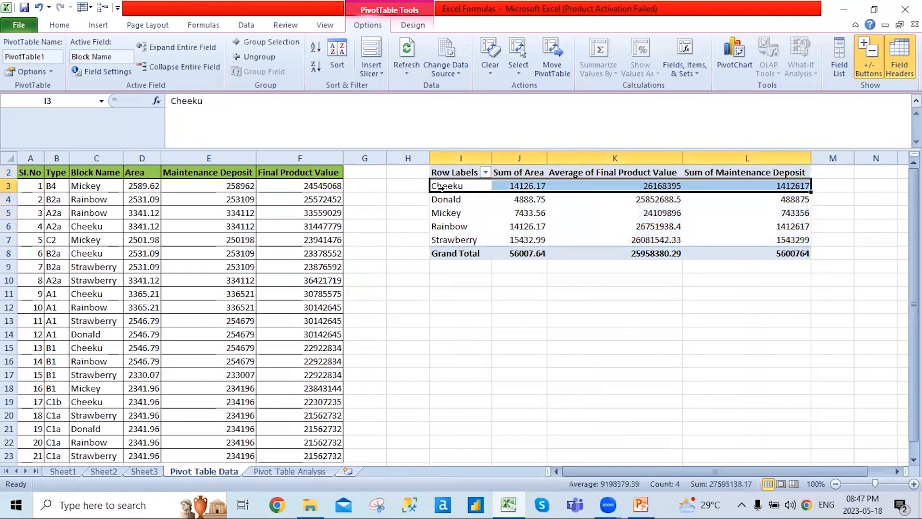
{"action": "left_click", "coordinate": [530, 185]}
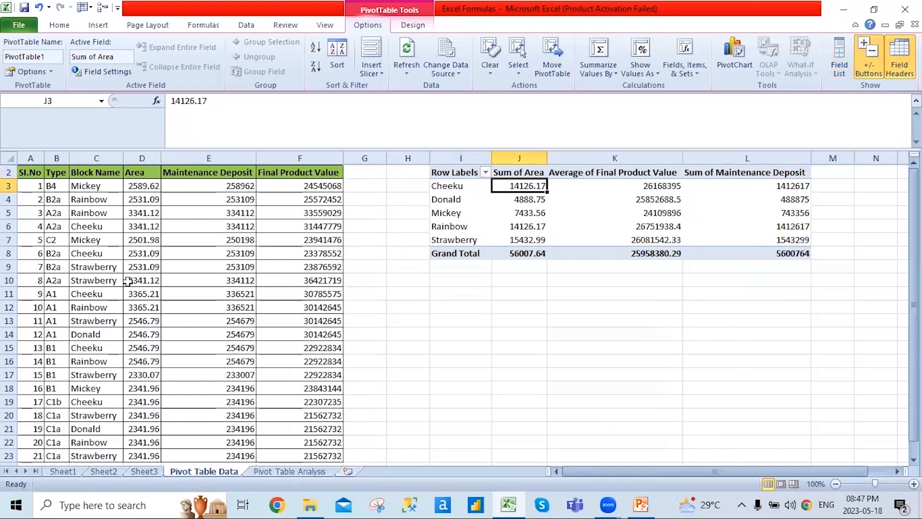
Check the Sum of Area for Cheeku by selecting the block's area cells D6, D8, D11, D15 and D19 in the source data.
{"action": "left_click", "coordinate": [108, 254]}
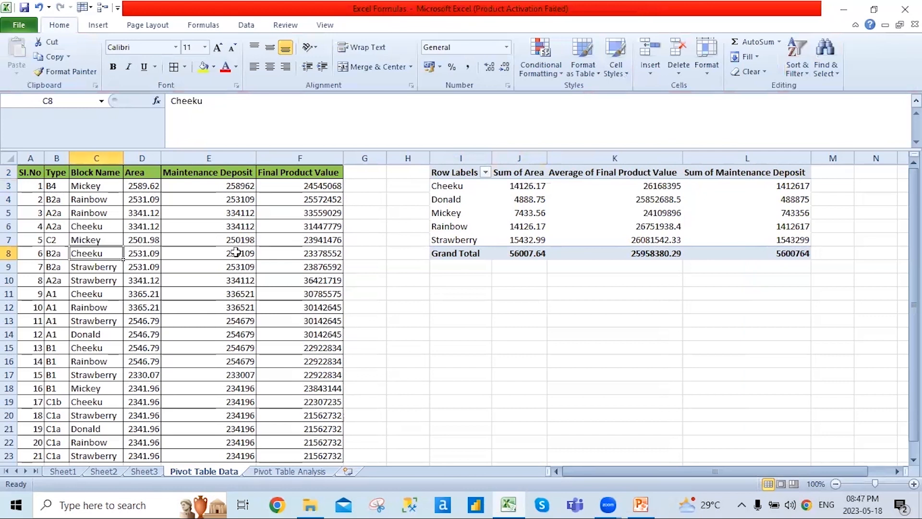
{"action": "left_click", "coordinate": [145, 253]}
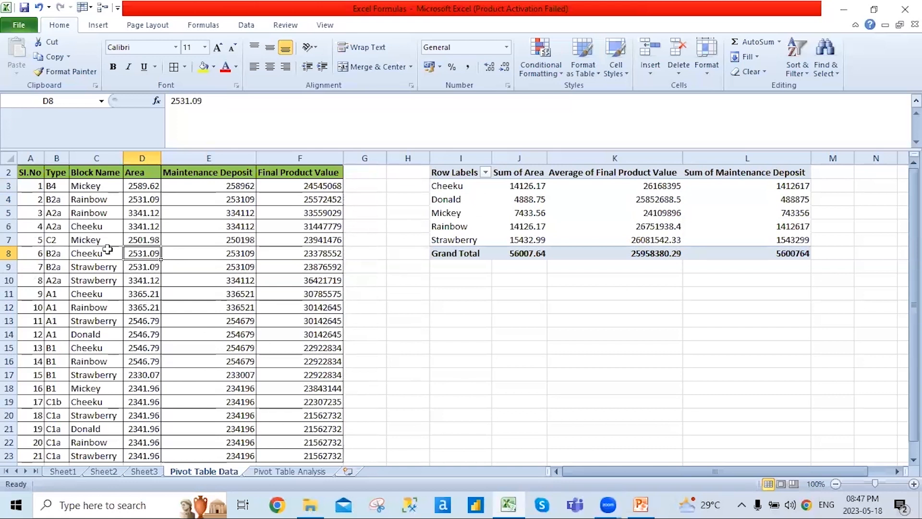
{"action": "left_click", "coordinate": [104, 254]}
{"action": "left_click", "coordinate": [146, 253]}
{"action": "left_click", "coordinate": [140, 225]}
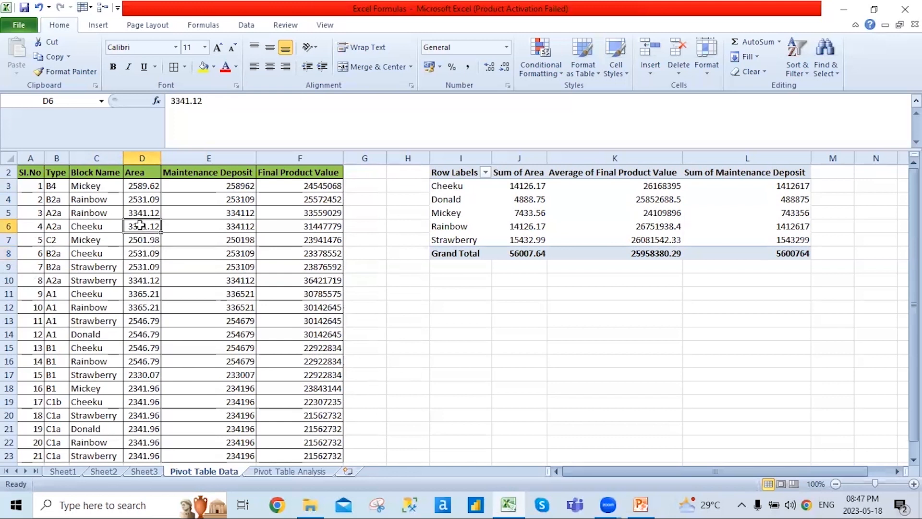
{"action": "left_click", "coordinate": [137, 254], "text": "ctrl"}
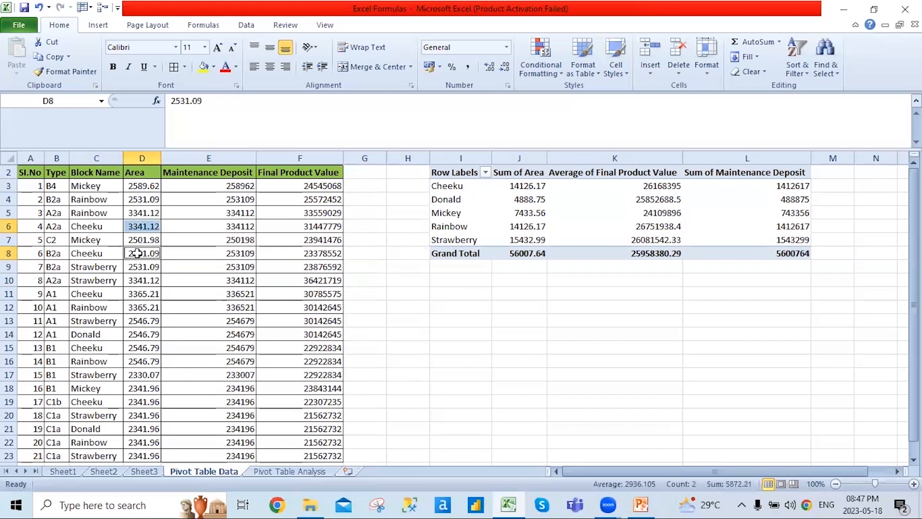
{"action": "left_click", "coordinate": [144, 294], "text": "ctrl"}
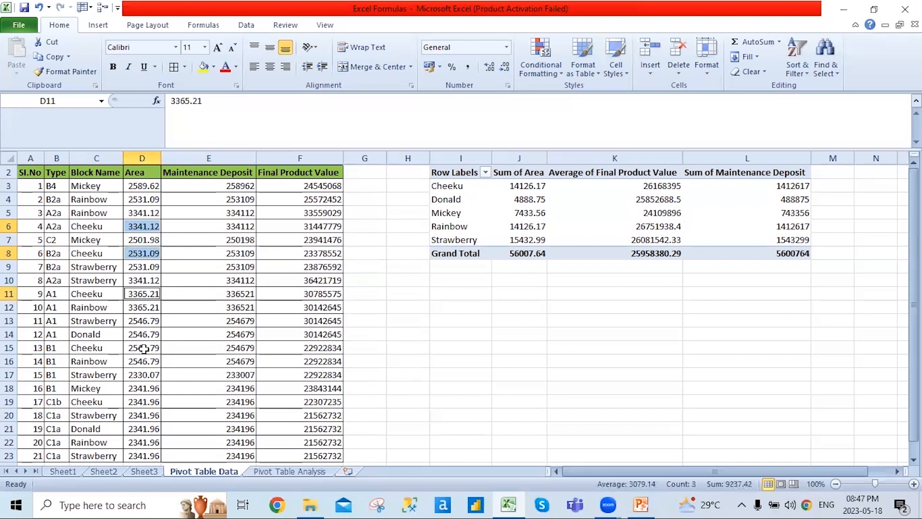
{"action": "left_click", "coordinate": [143, 348], "text": "ctrl"}
{"action": "left_click", "coordinate": [141, 402], "text": "ctrl"}
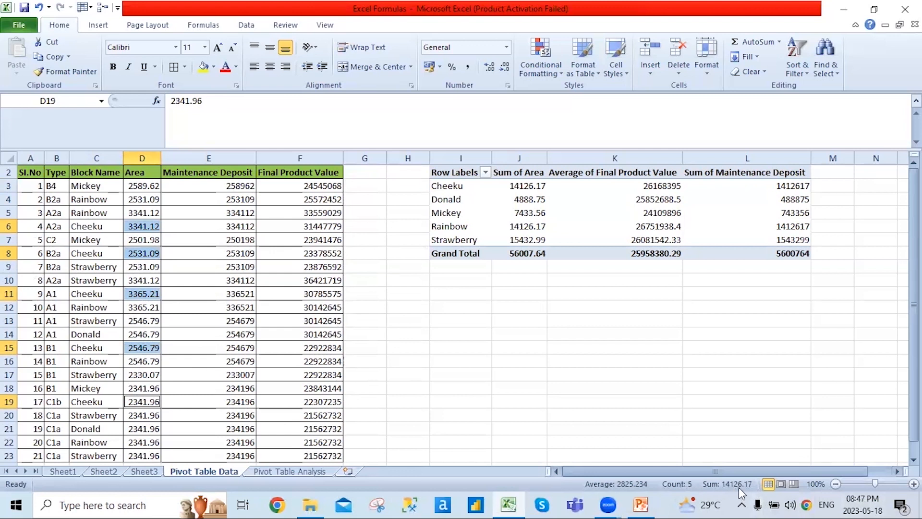
{"action": "left_click", "coordinate": [533, 305]}
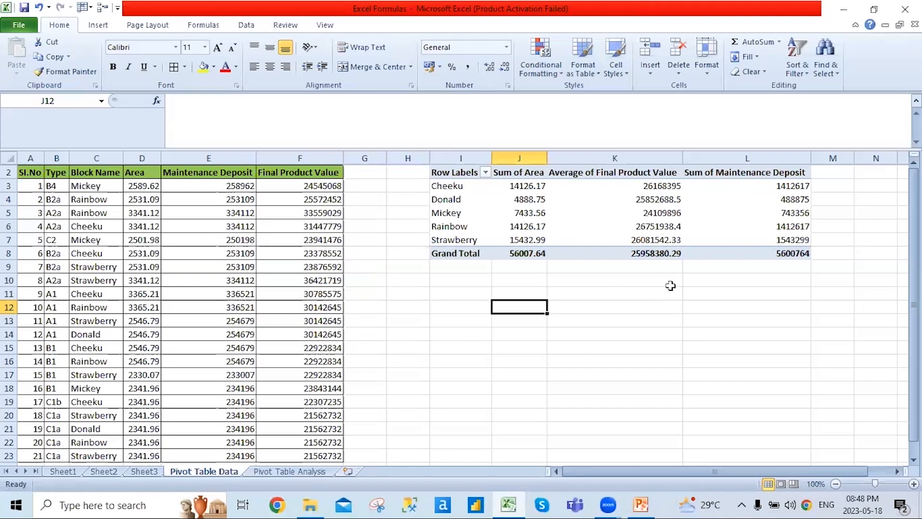
Create a PivotTable with PivotChart from the data table A2:F23, placed in the existing worksheet at cell I13.
{"action": "left_click", "coordinate": [27, 174]}
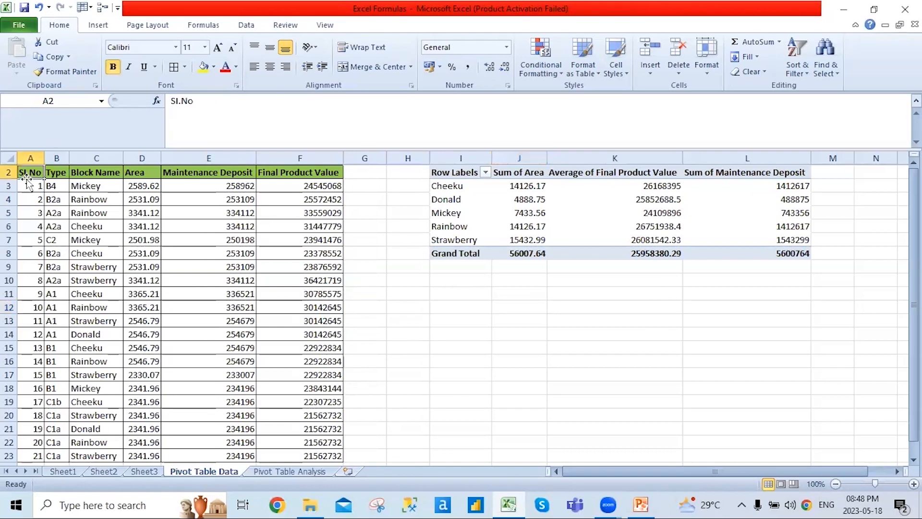
{"action": "key", "text": "ctrl+shift+Right"}
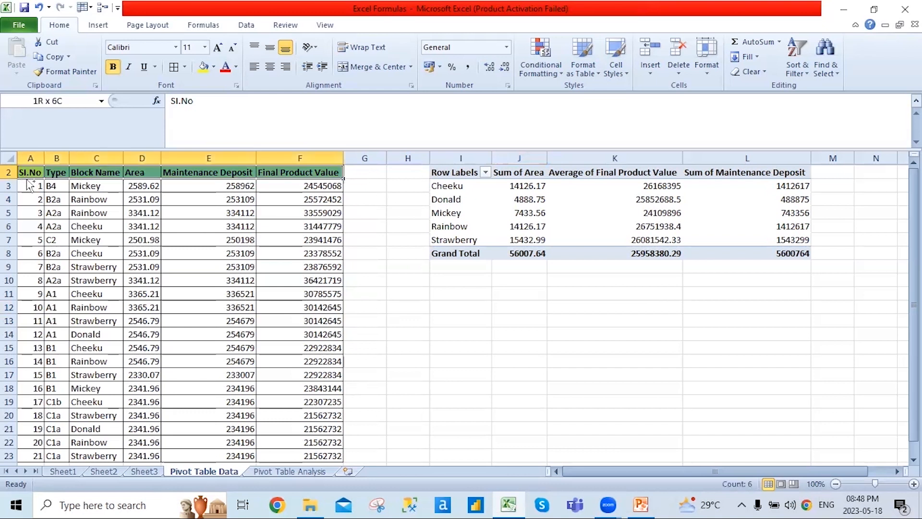
{"action": "key", "text": "ctrl+shift+Down"}
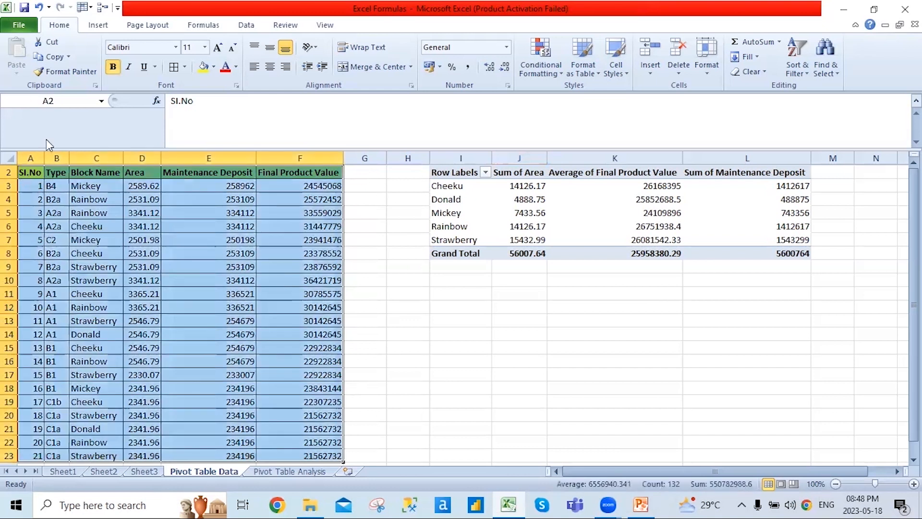
{"action": "left_click", "coordinate": [99, 25]}
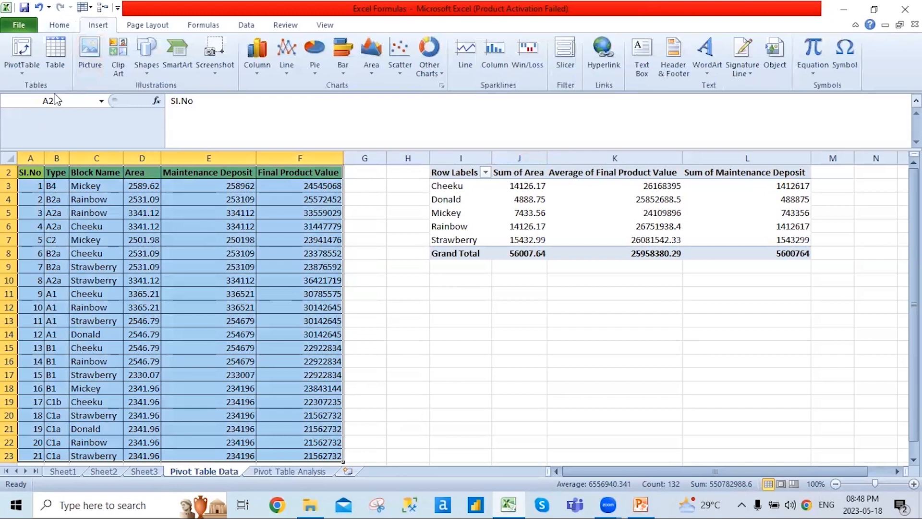
{"action": "left_click", "coordinate": [21, 72]}
{"action": "left_click", "coordinate": [29, 104]}
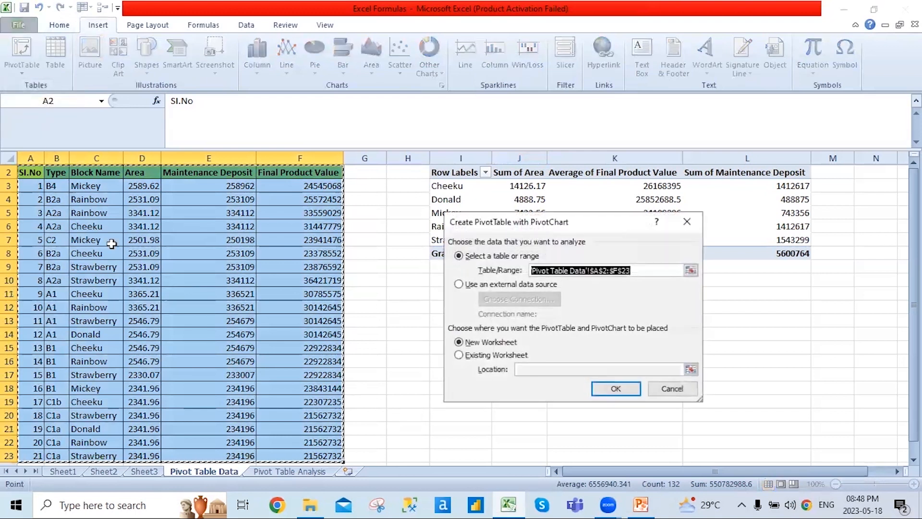
{"action": "left_click", "coordinate": [458, 355]}
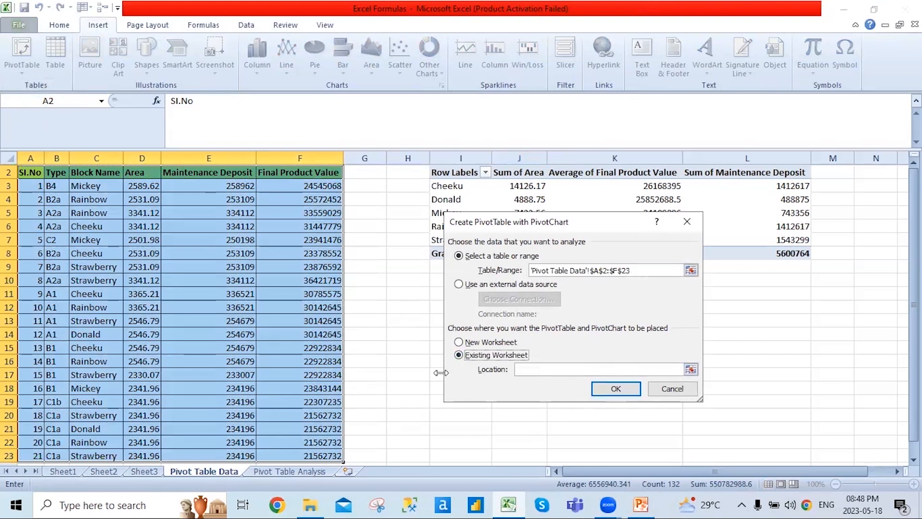
{"action": "left_click_drag", "start_coordinate": [536, 223], "coordinate": [202, 191]}
{"action": "left_click", "coordinate": [446, 321]}
{"action": "left_click", "coordinate": [283, 356]}
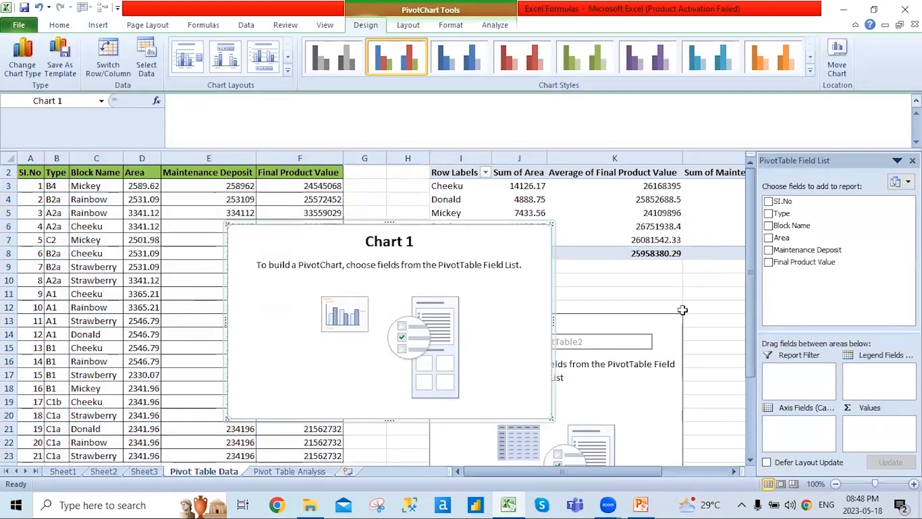
Set Type as the PivotChart's report filter, Block Name as its axis field, and Area and Final Product Value as its values.
{"action": "left_click_drag", "start_coordinate": [781, 214], "coordinate": [792, 373]}
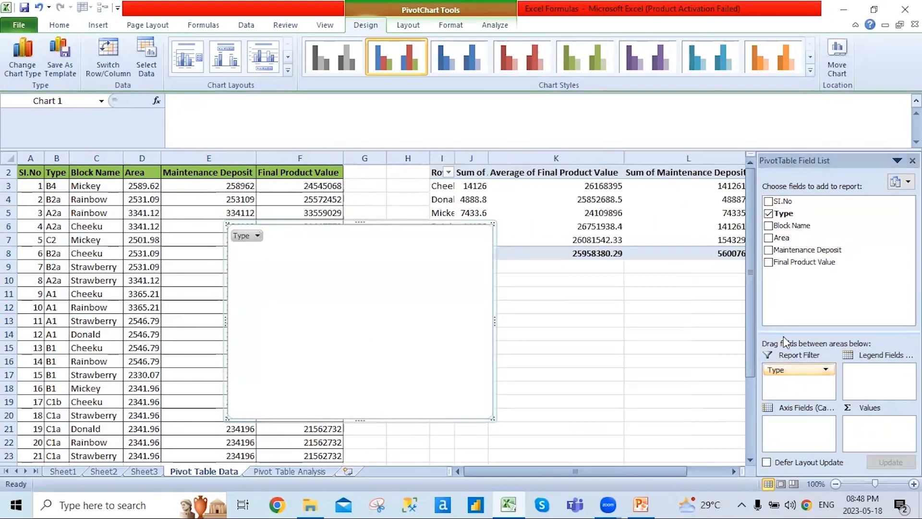
{"action": "left_click_drag", "start_coordinate": [792, 226], "coordinate": [812, 426]}
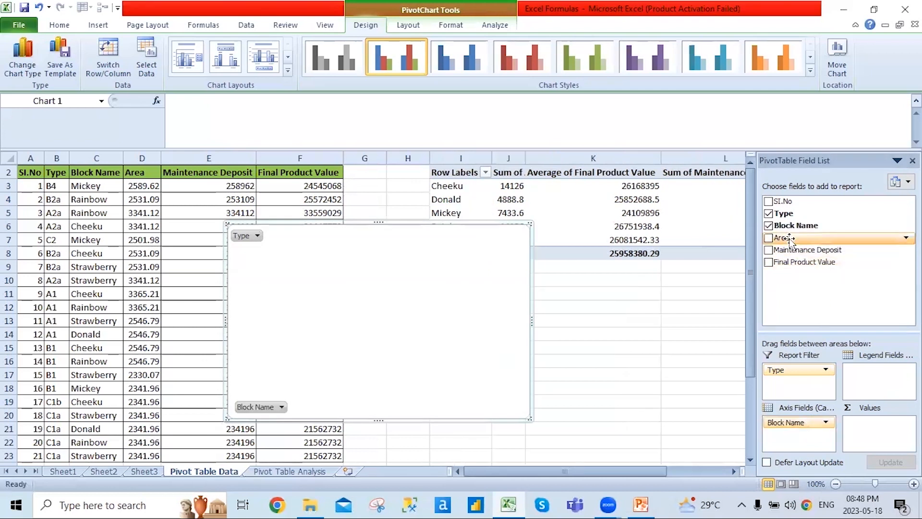
{"action": "left_click_drag", "start_coordinate": [789, 238], "coordinate": [874, 423]}
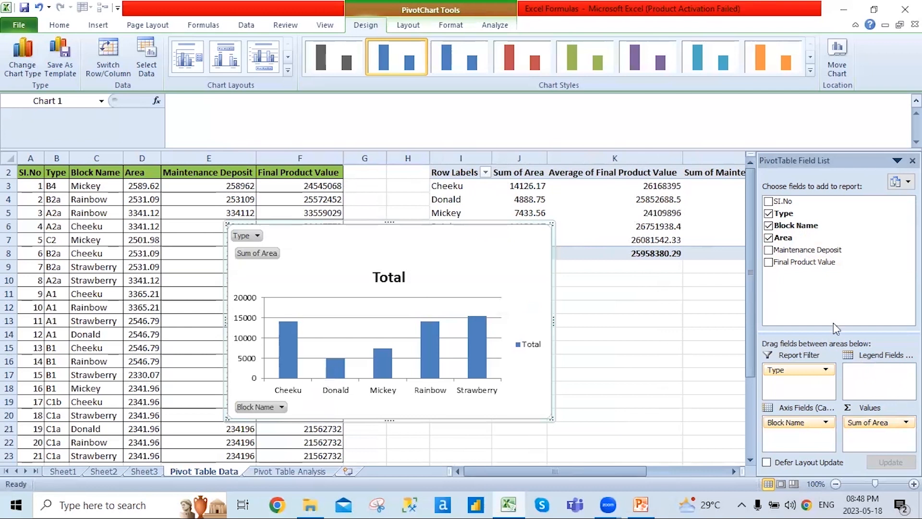
{"action": "left_click_drag", "start_coordinate": [795, 259], "coordinate": [883, 445]}
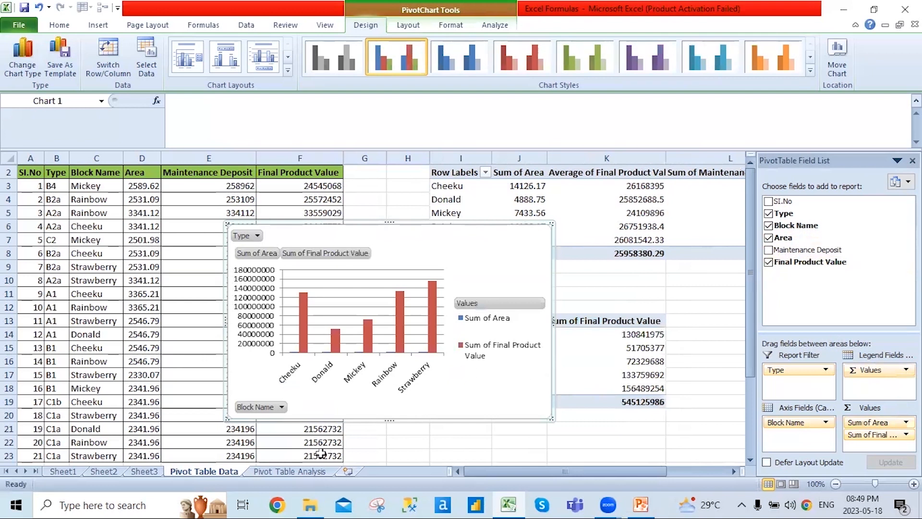
Filter the PivotChart by Type to show only B2a, B4 and C1a.
{"action": "left_click", "coordinate": [258, 235]}
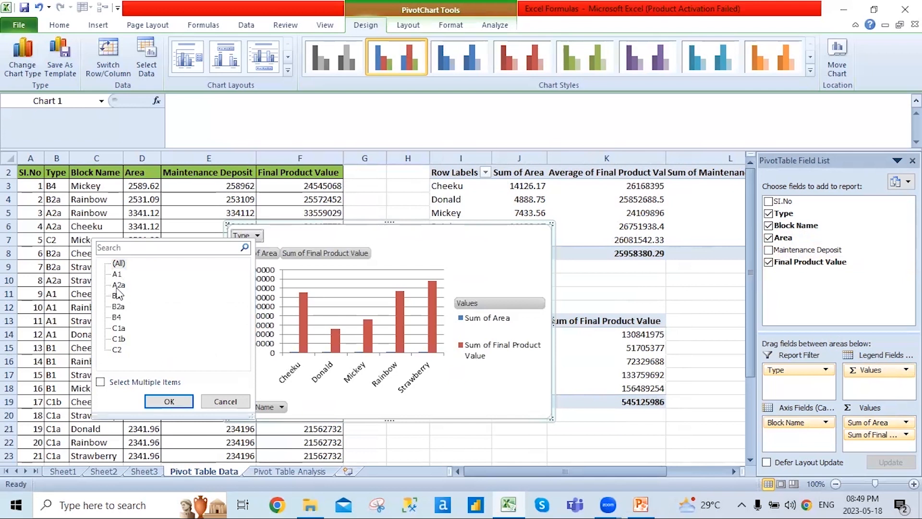
{"action": "left_click", "coordinate": [101, 382]}
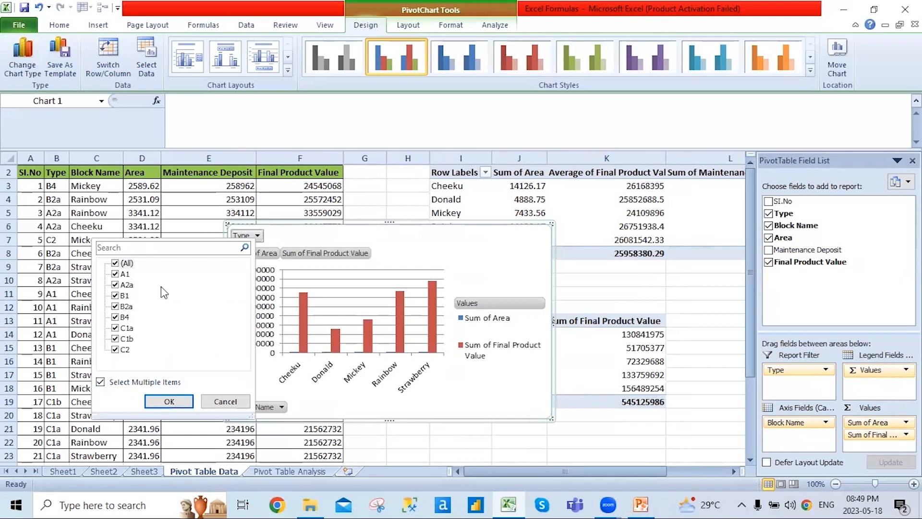
{"action": "left_click", "coordinate": [115, 263]}
{"action": "left_click", "coordinate": [114, 307]}
{"action": "left_click", "coordinate": [114, 317]}
{"action": "left_click", "coordinate": [114, 328]}
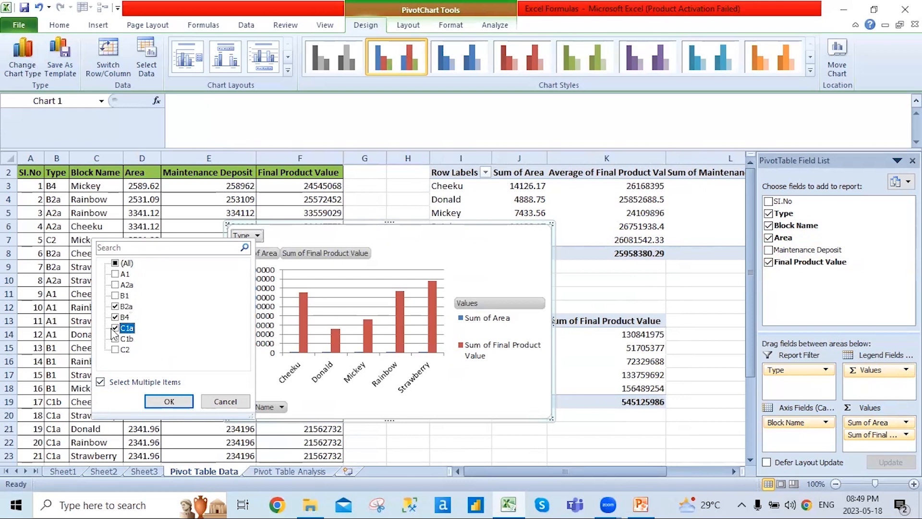
{"action": "left_click", "coordinate": [173, 401]}
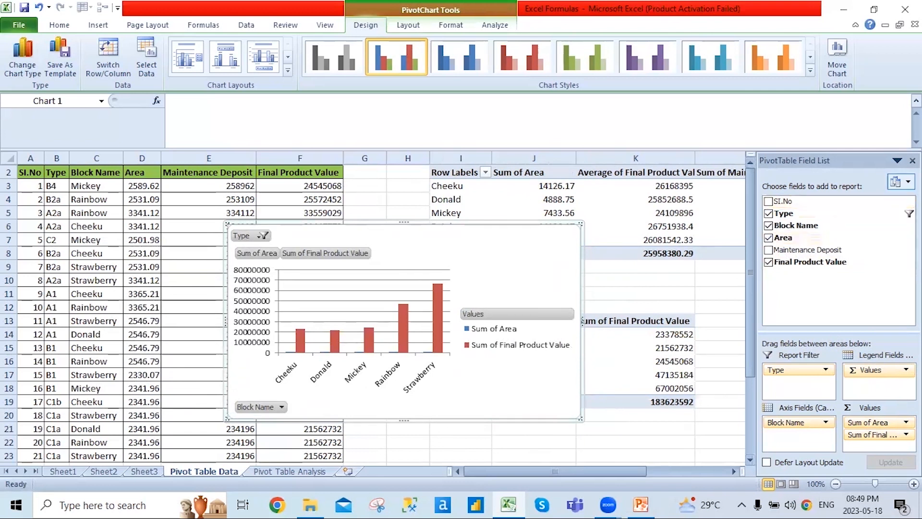
Close the PivotTable field list and move the PivotChart below the second PivotTable.
{"action": "left_click", "coordinate": [913, 160]}
{"action": "left_click_drag", "start_coordinate": [395, 226], "coordinate": [633, 437]}
{"action": "scroll", "coordinate": [629, 423], "scroll_direction": "down", "scroll_amount": 3}
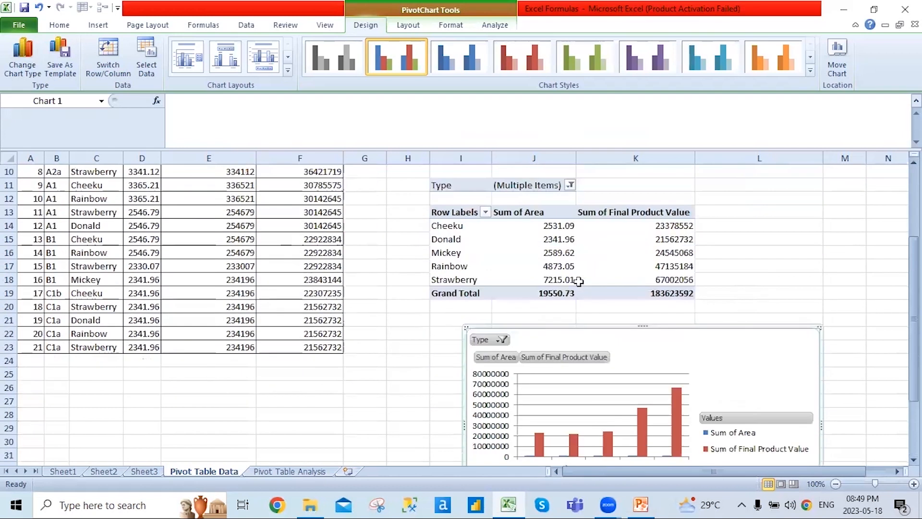
{"action": "left_click_drag", "start_coordinate": [615, 330], "coordinate": [553, 350]}
{"action": "scroll", "coordinate": [779, 325], "scroll_direction": "down", "scroll_amount": 4}
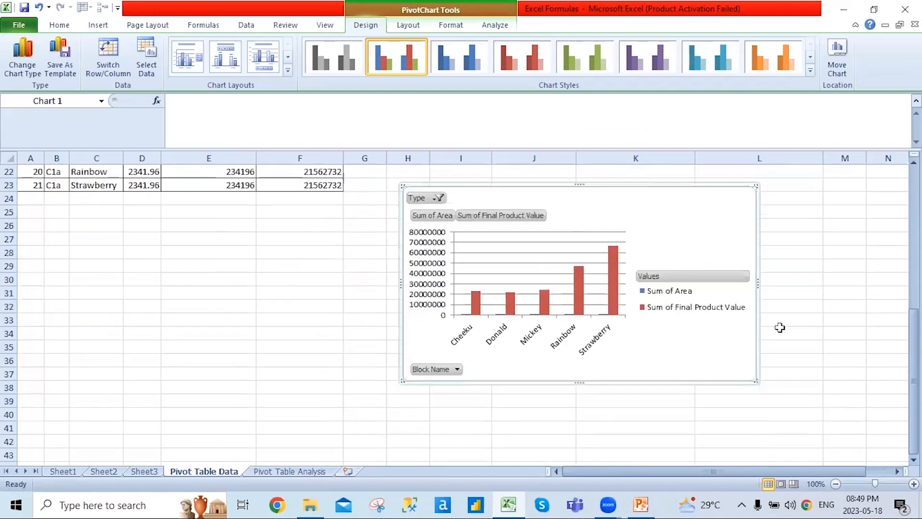
Set the first PivotTable, starting at I2, to not show subtotals.
{"action": "scroll", "coordinate": [793, 337], "scroll_direction": "up", "scroll_amount": 1}
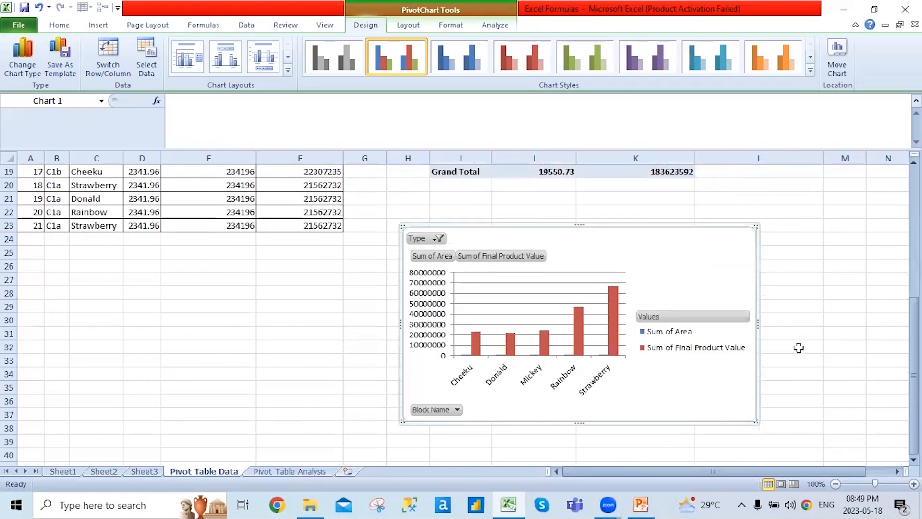
{"action": "scroll", "coordinate": [672, 312], "scroll_direction": "up", "scroll_amount": 3}
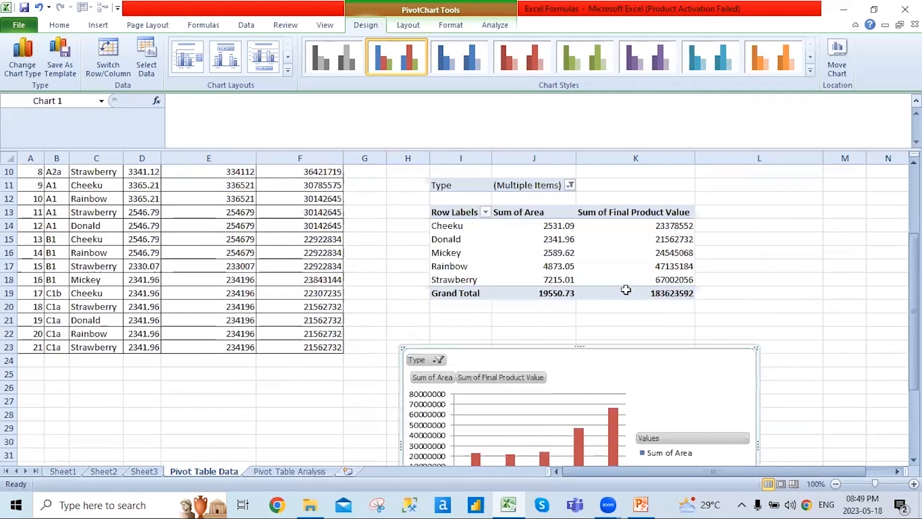
{"action": "scroll", "coordinate": [625, 346], "scroll_direction": "up", "scroll_amount": 3}
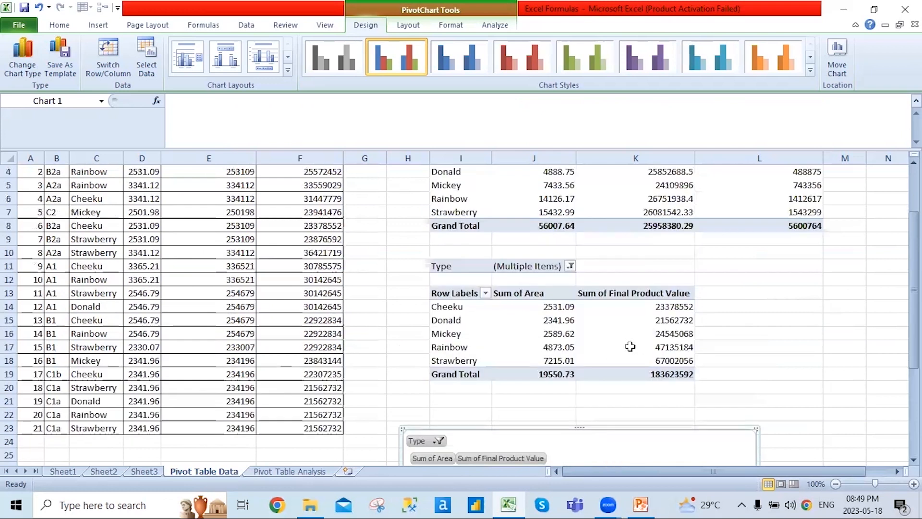
{"action": "left_click", "coordinate": [460, 173]}
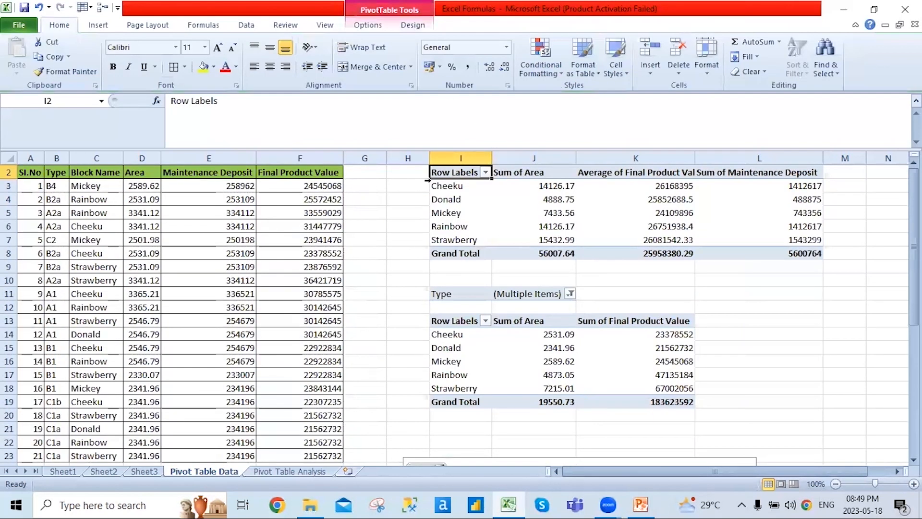
{"action": "left_click", "coordinate": [414, 26]}
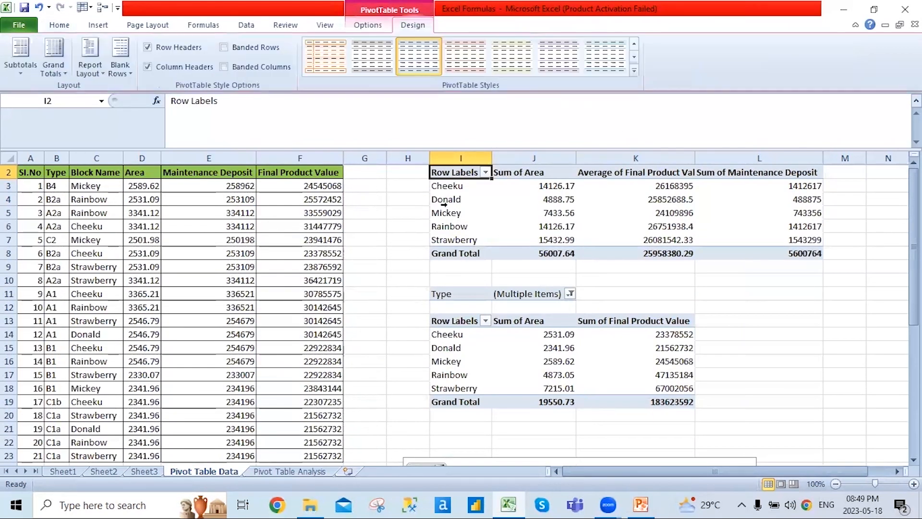
{"action": "left_click", "coordinate": [19, 72]}
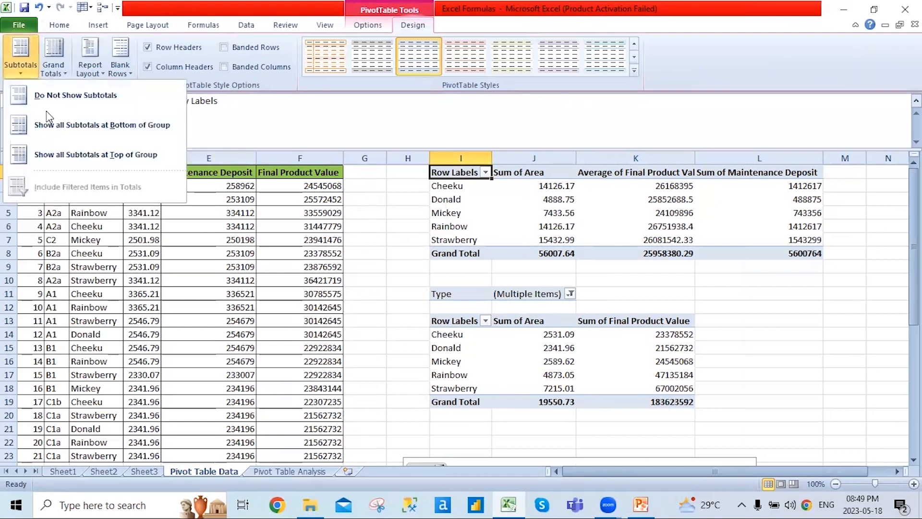
{"action": "left_click", "coordinate": [83, 100]}
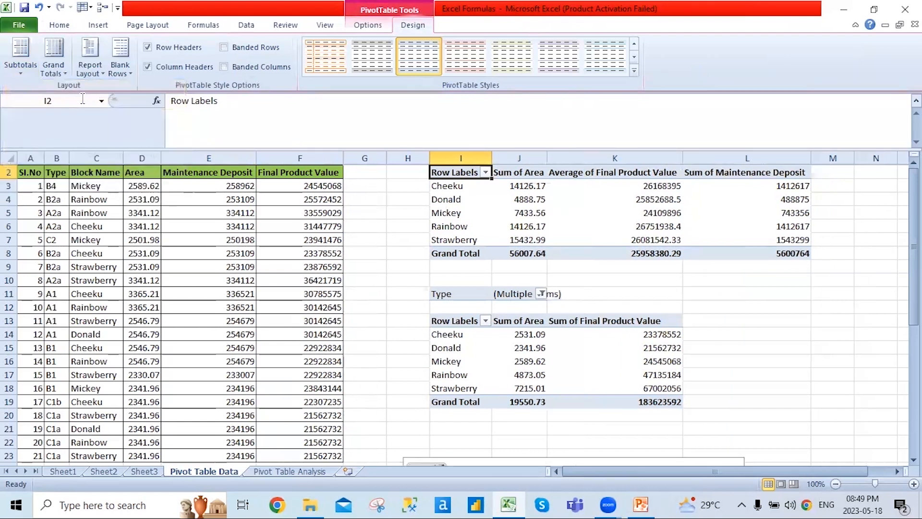
Turn the first PivotTable's grand totals off for rows and columns, and turn them back on for both.
{"action": "left_click", "coordinate": [53, 60]}
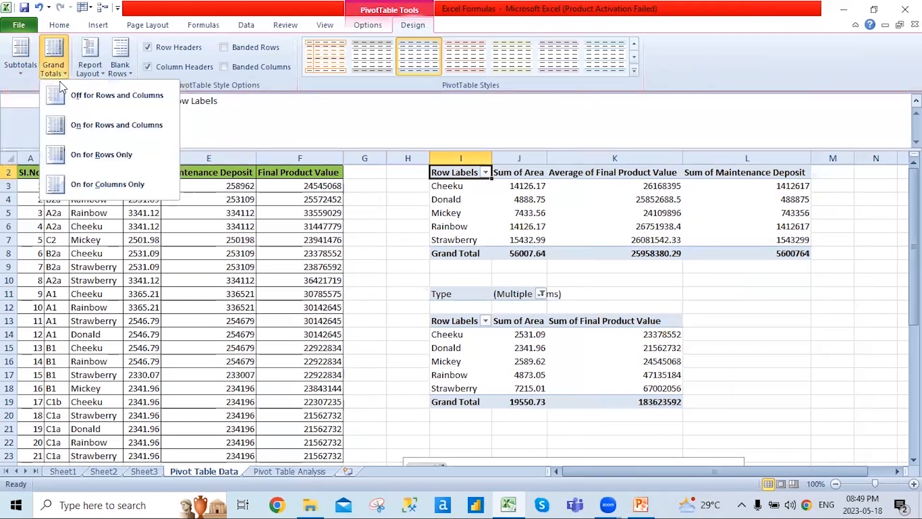
{"action": "left_click", "coordinate": [109, 98]}
{"action": "left_click", "coordinate": [54, 58]}
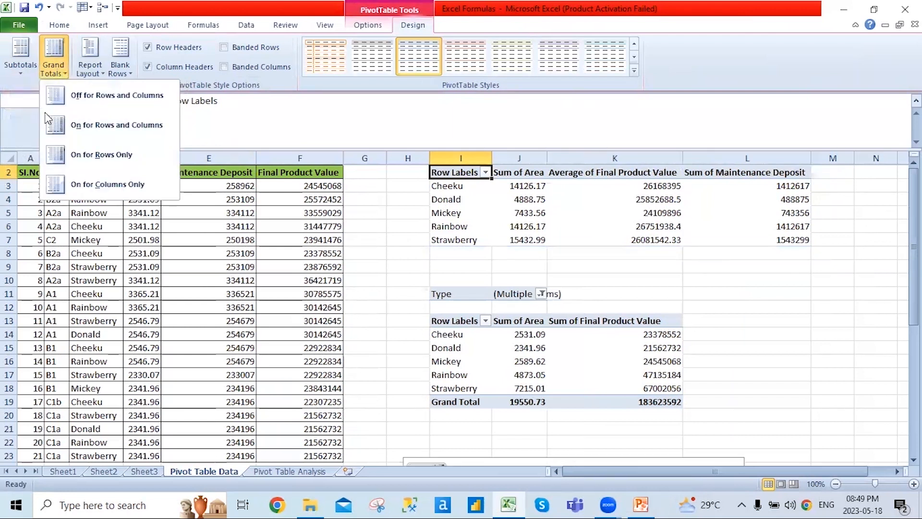
{"action": "left_click", "coordinate": [85, 130]}
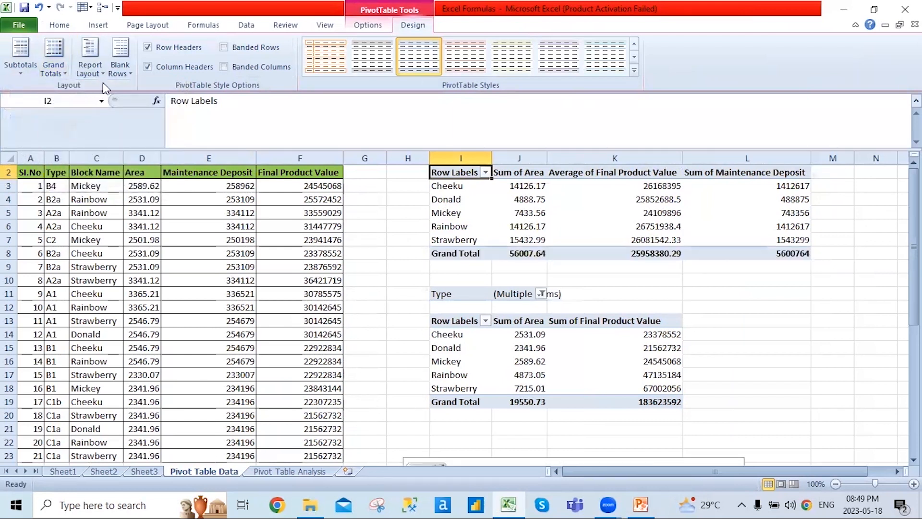
Set the first PivotTable's report layout to Compact Form, and change it to Tabular Form.
{"action": "left_click", "coordinate": [90, 60]}
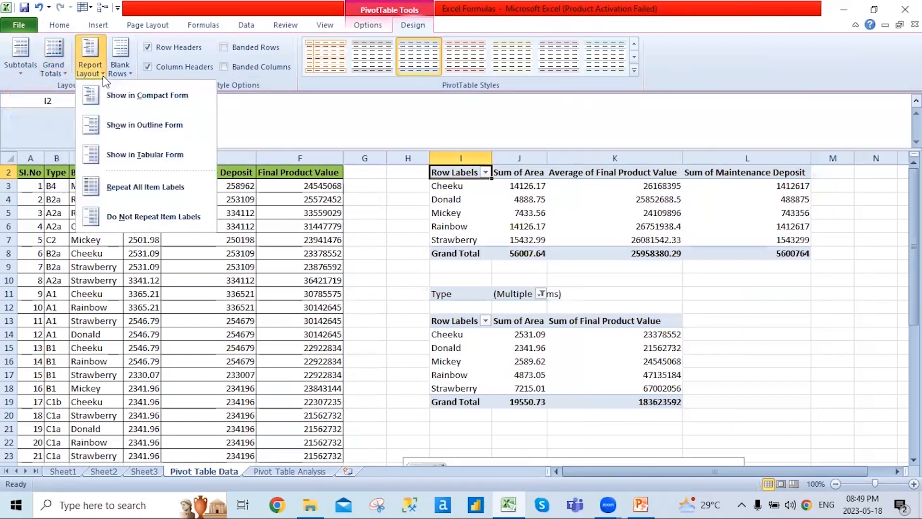
{"action": "left_click", "coordinate": [163, 96]}
{"action": "left_click", "coordinate": [90, 59]}
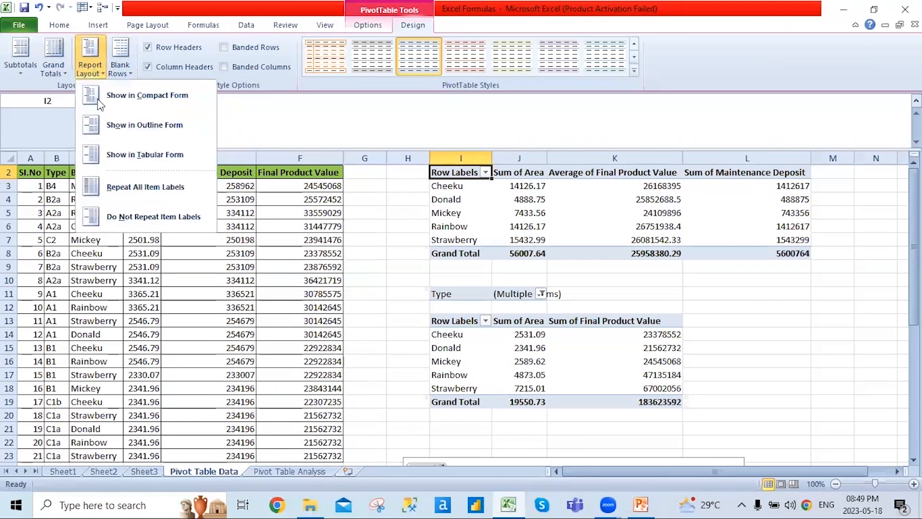
{"action": "left_click", "coordinate": [153, 154]}
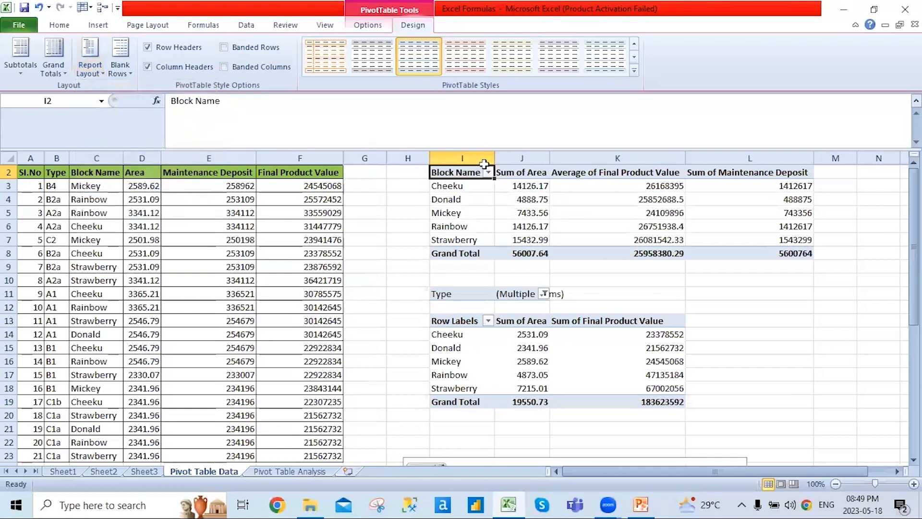
Apply the light red PivotTable style to the first PivotTable.
{"action": "left_click", "coordinate": [120, 69]}
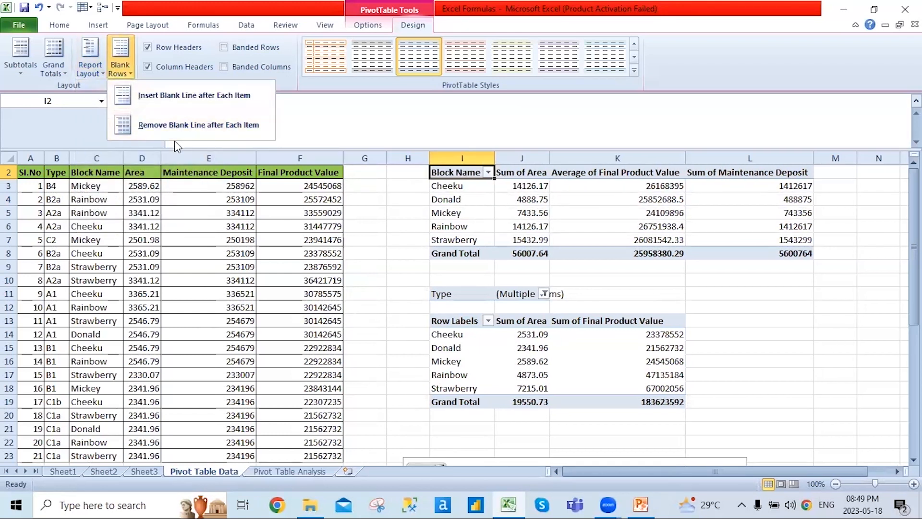
{"action": "left_click", "coordinate": [336, 65]}
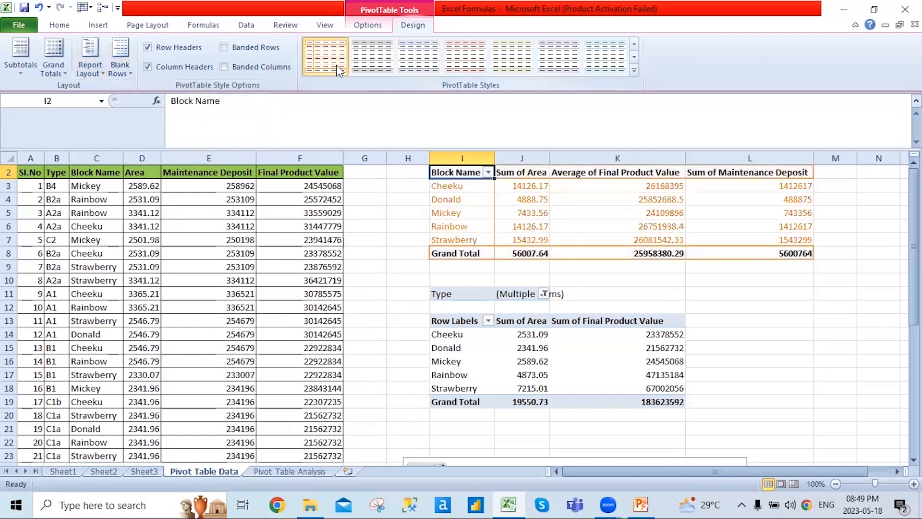
{"action": "key", "text": "ctrl+z"}
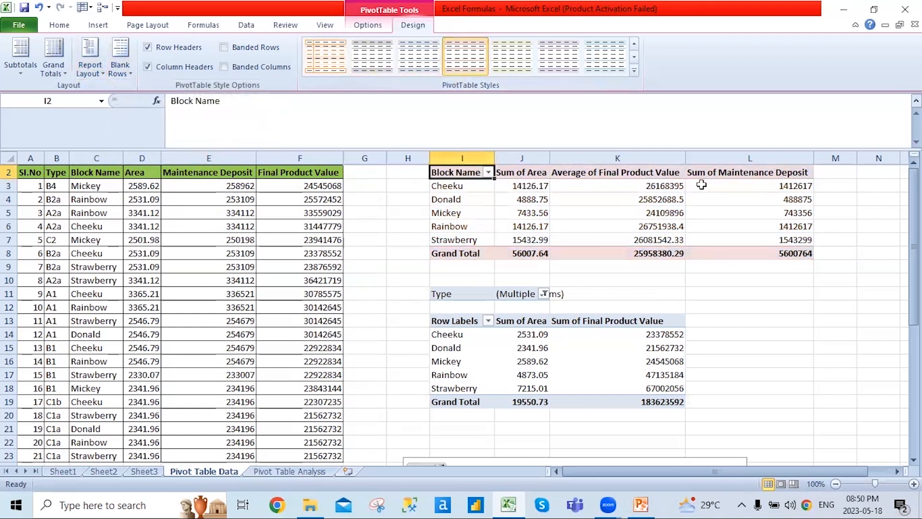
Turn on banded rows and banded columns for the first PivotTable, and turn both off again.
{"action": "left_click", "coordinate": [224, 48]}
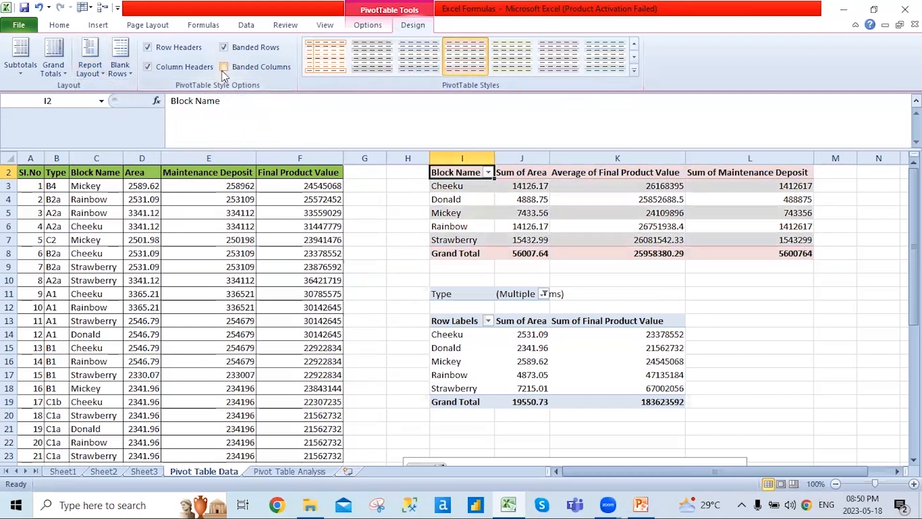
{"action": "left_click", "coordinate": [224, 67]}
{"action": "left_click", "coordinate": [224, 67]}
{"action": "left_click", "coordinate": [224, 48]}
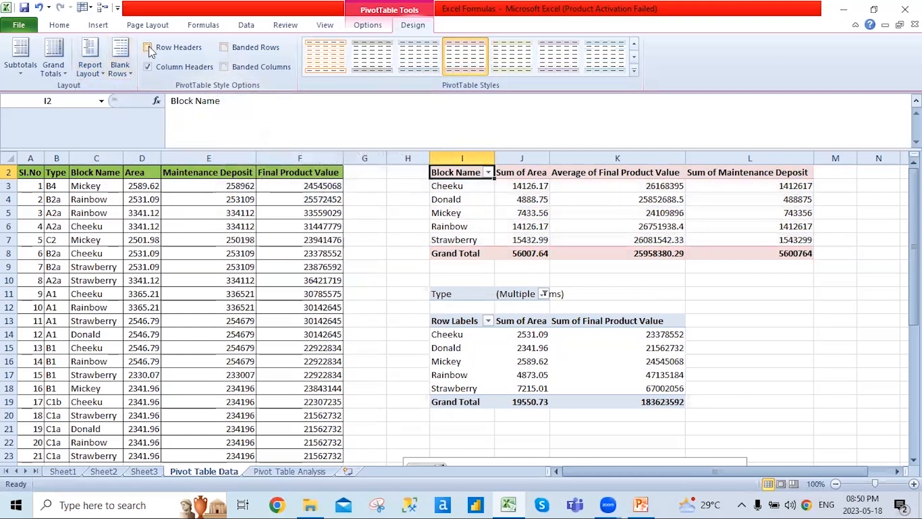
Turn off the first PivotTable's row headers and column headers, and turn both back on.
{"action": "left_click", "coordinate": [147, 69]}
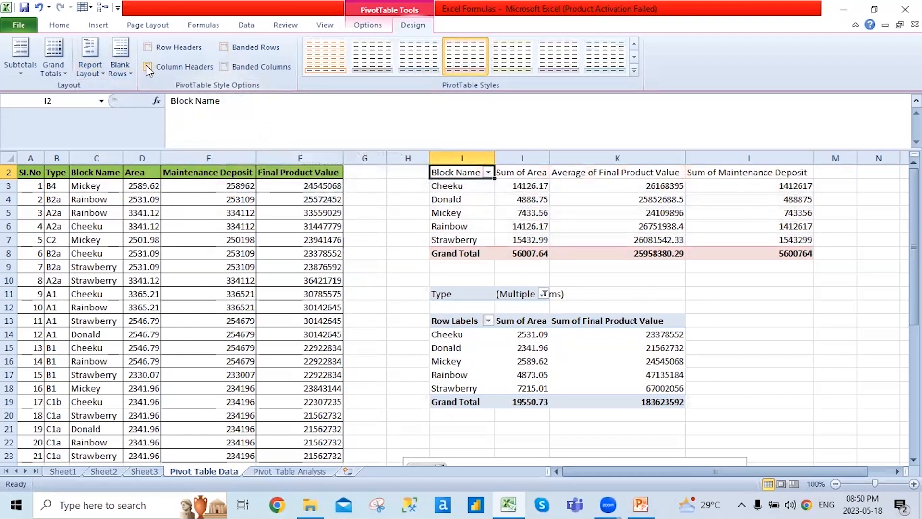
{"action": "left_click", "coordinate": [148, 47]}
{"action": "left_click", "coordinate": [147, 67]}
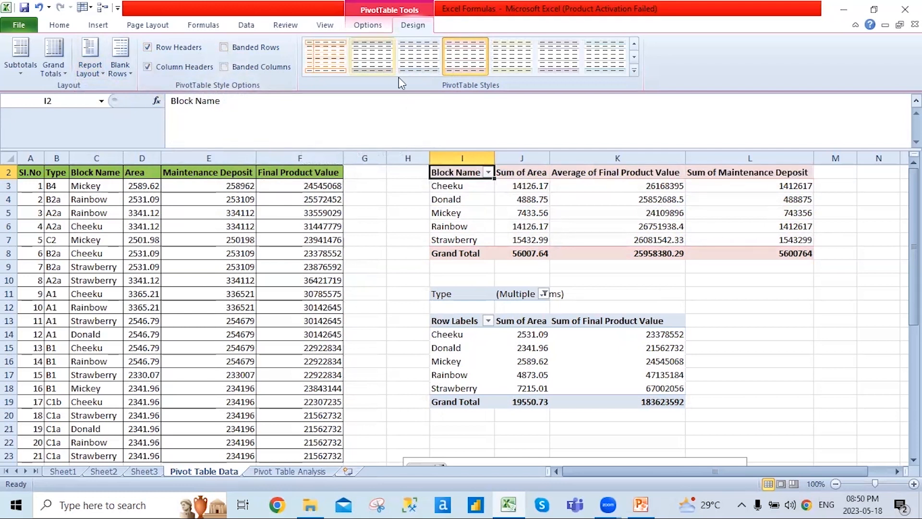
Insert a Block Name slicer for the first PivotTable and place it to the right of the second PivotTable.
{"action": "left_click", "coordinate": [368, 25]}
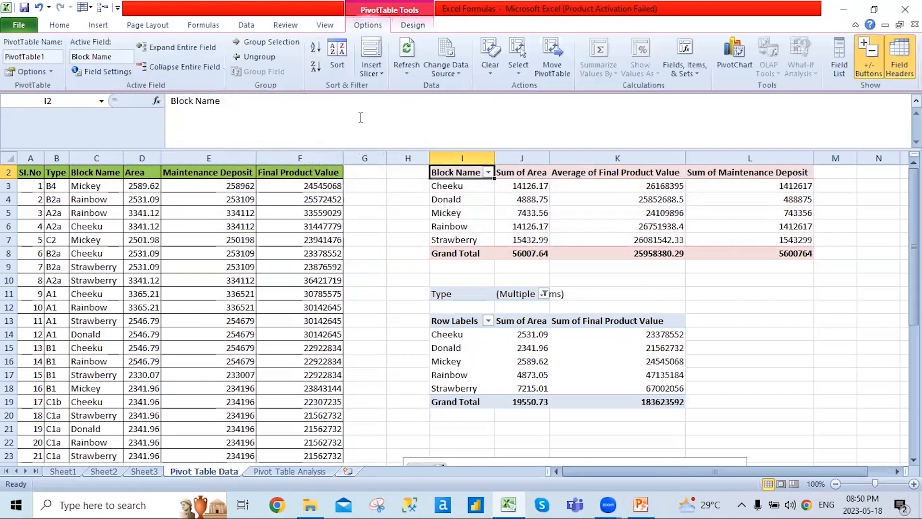
{"action": "left_click", "coordinate": [54, 57]}
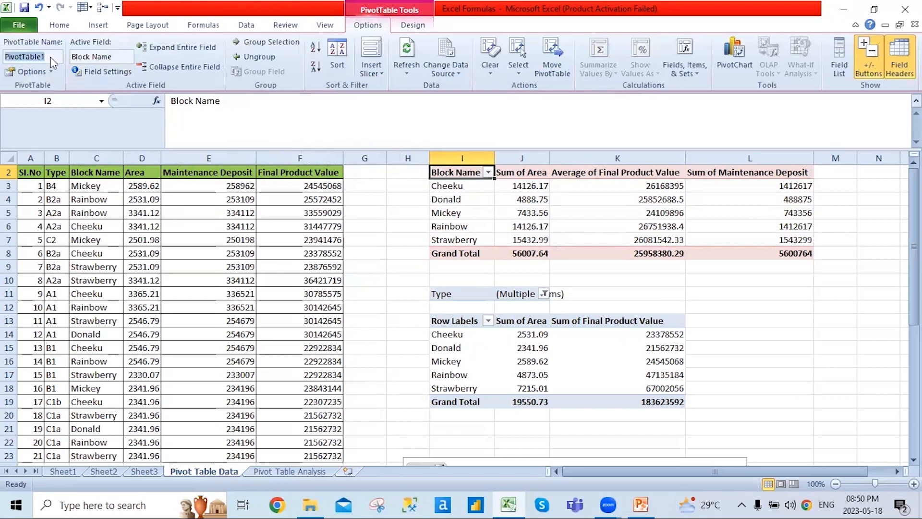
{"action": "left_click", "coordinate": [129, 58]}
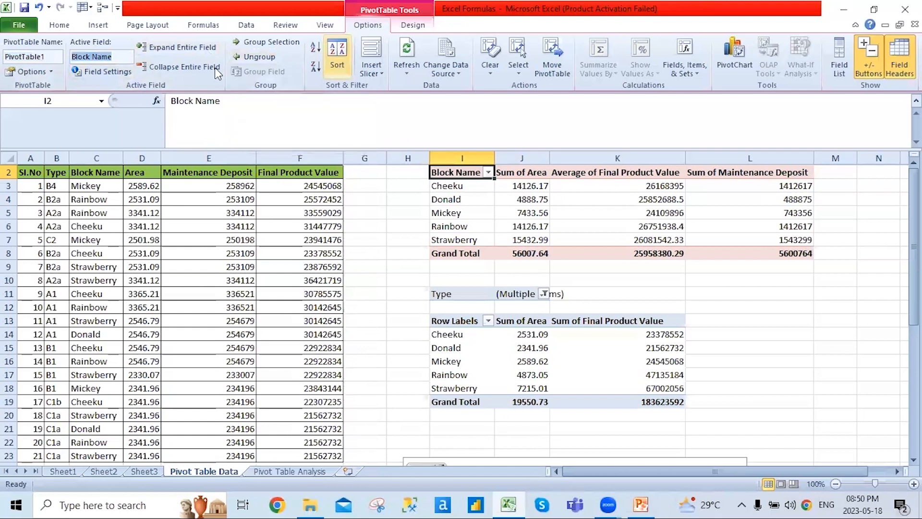
{"action": "left_click", "coordinate": [371, 69]}
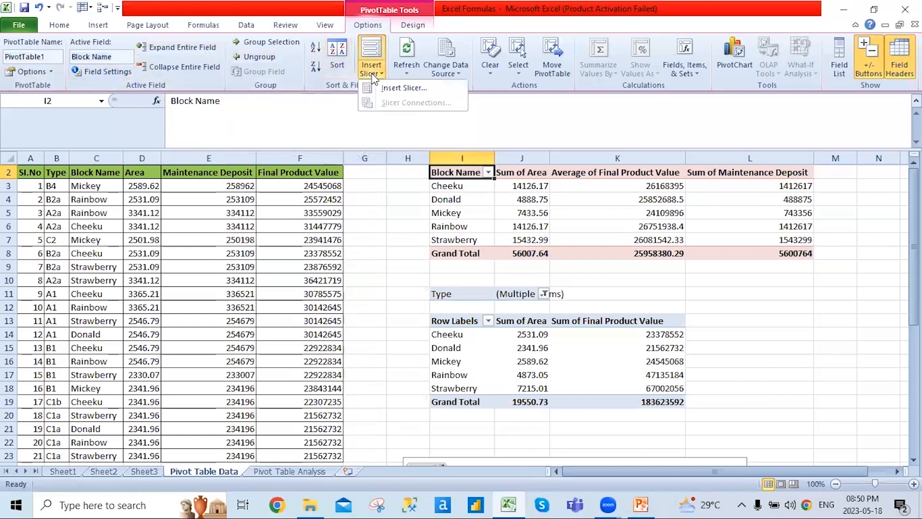
{"action": "left_click", "coordinate": [384, 88]}
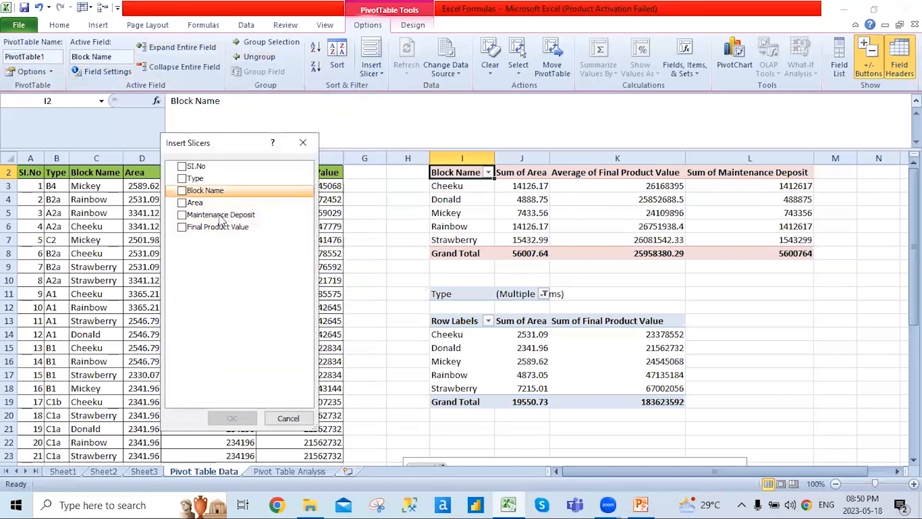
{"action": "left_click", "coordinate": [179, 193]}
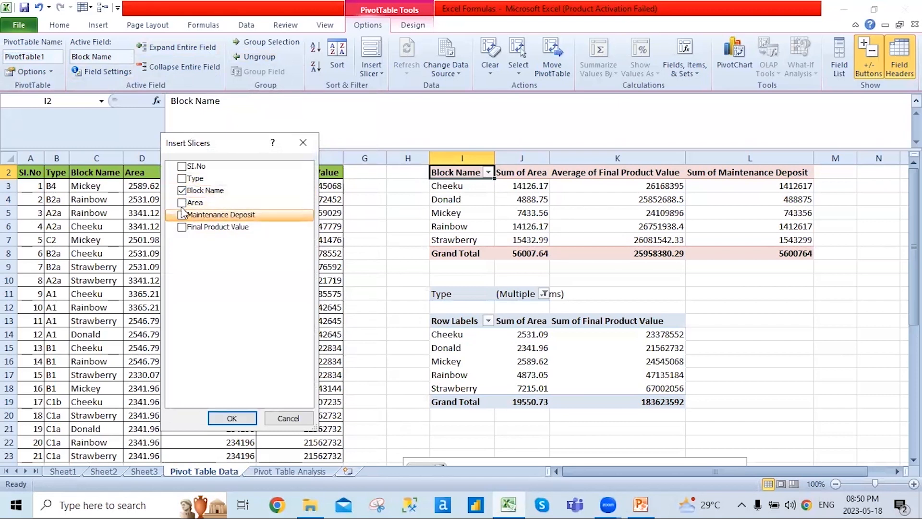
{"action": "left_click", "coordinate": [218, 420]}
{"action": "left_click_drag", "start_coordinate": [472, 237], "coordinate": [793, 289]}
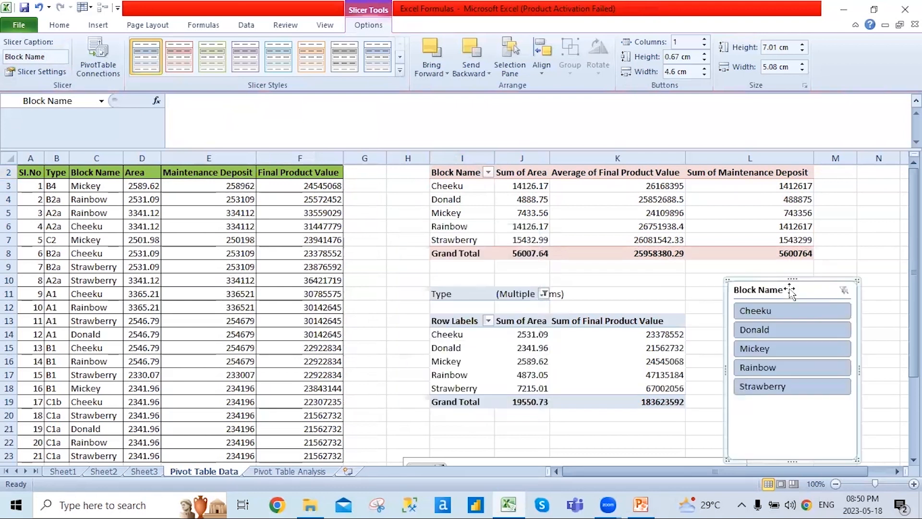
Filter the first PivotTable with the slicer to Cheeku, Donald and Mickey in turn, clear the filter, and check the slicer's PivotTable connections.
{"action": "left_click", "coordinate": [822, 310]}
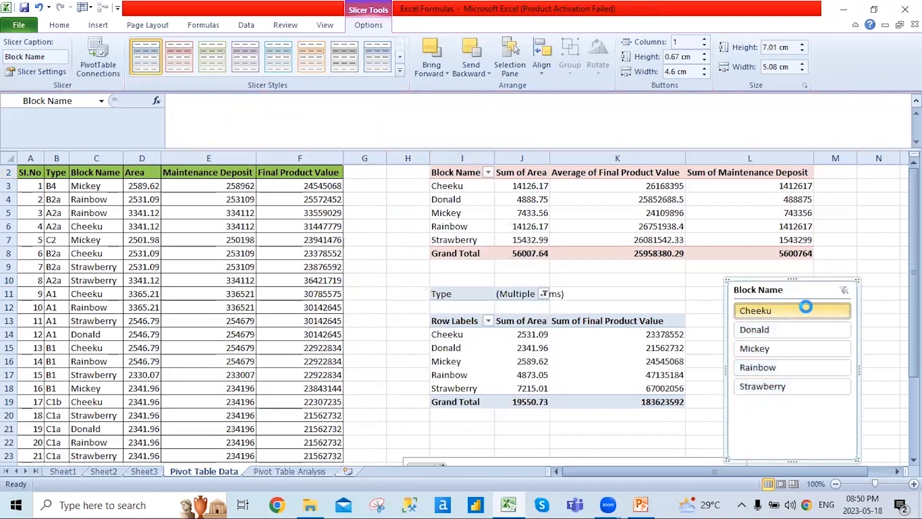
{"action": "left_click", "coordinate": [792, 331]}
{"action": "left_click", "coordinate": [774, 348]}
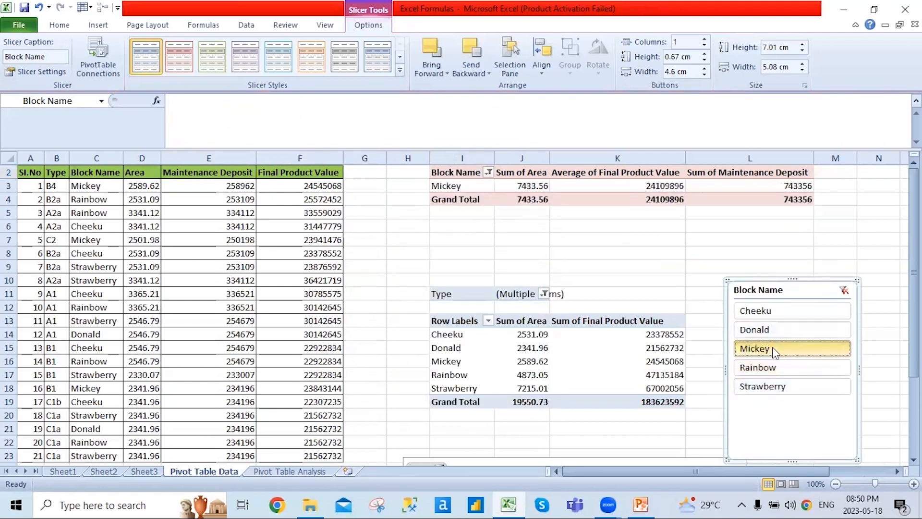
{"action": "left_click", "coordinate": [844, 290]}
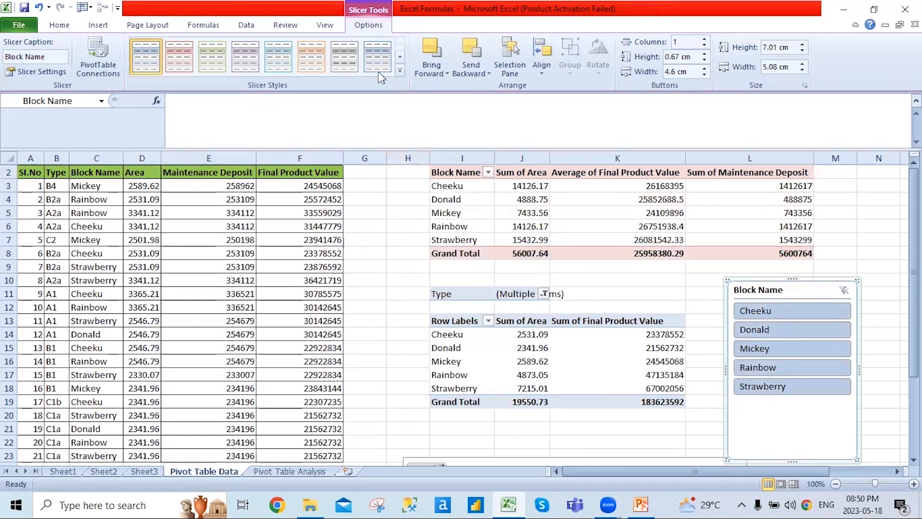
{"action": "left_click", "coordinate": [111, 71]}
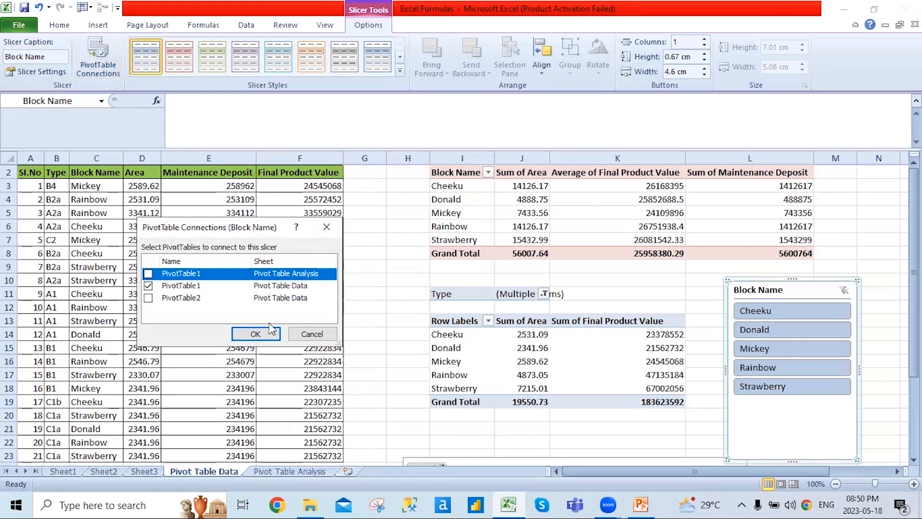
{"action": "left_click", "coordinate": [329, 229]}
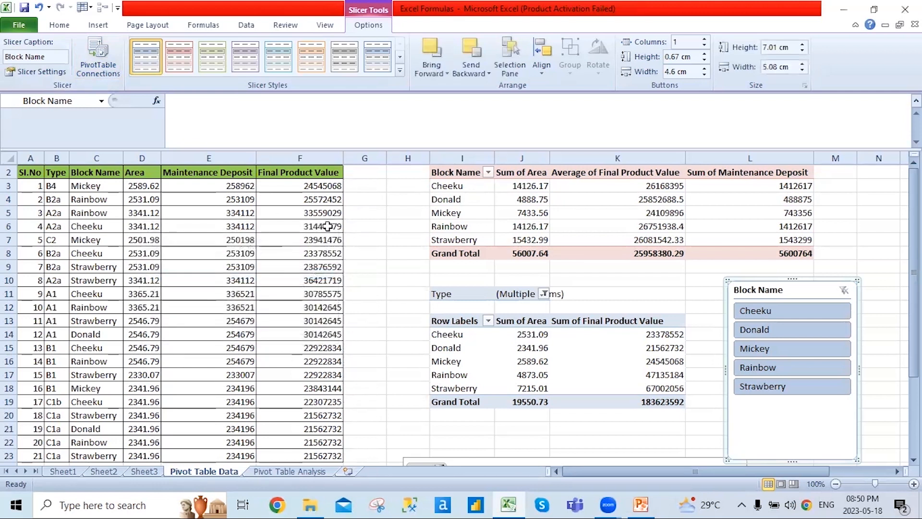
Refresh the first PivotTable, using its Average of Final Product Value heading as the active cell.
{"action": "left_click", "coordinate": [561, 173]}
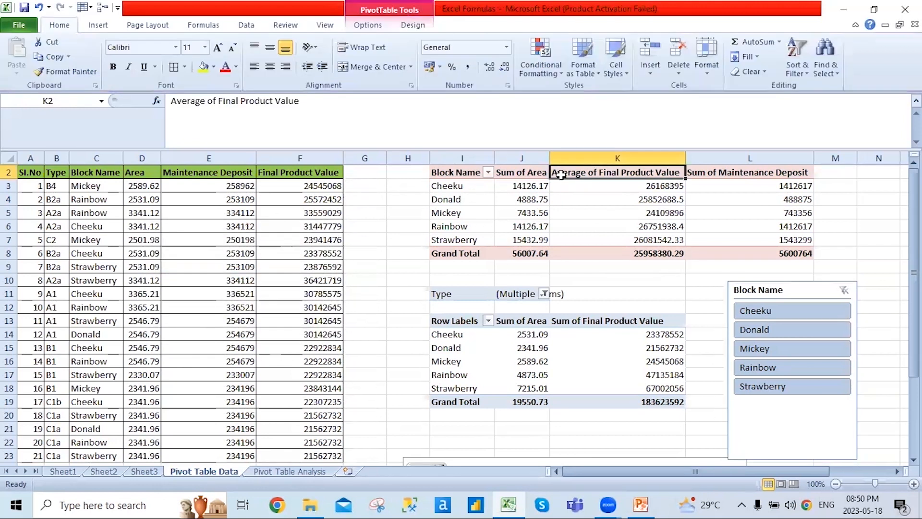
{"action": "left_click", "coordinate": [368, 25]}
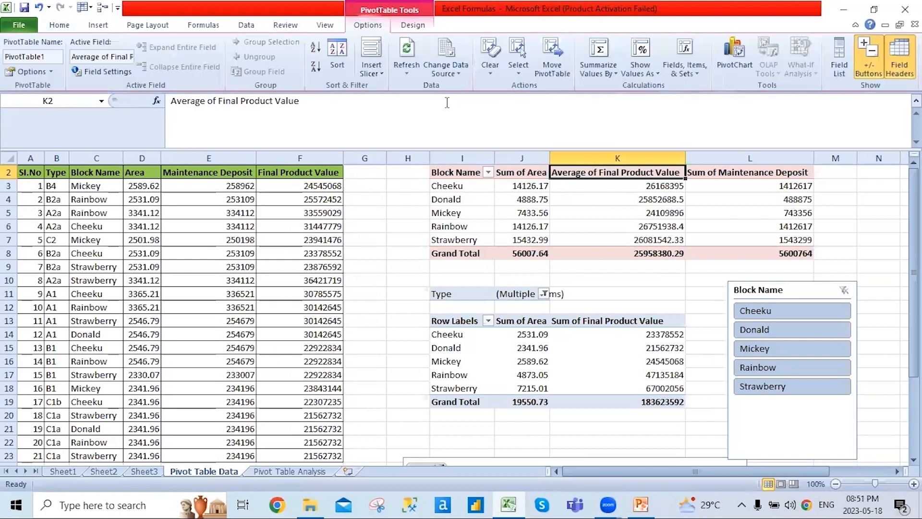
{"action": "left_click", "coordinate": [406, 74]}
{"action": "left_click", "coordinate": [425, 88]}
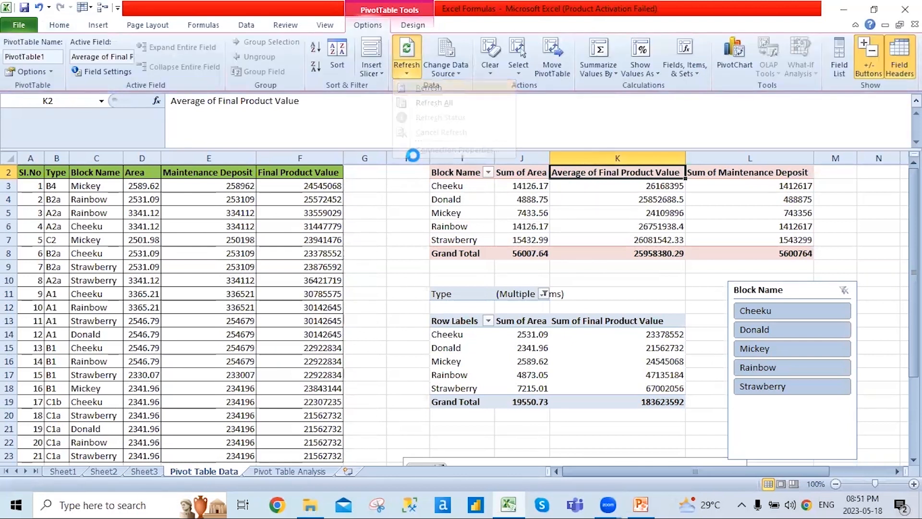
Review the first PivotTable's source data range without changing it.
{"action": "left_click", "coordinate": [447, 73]}
{"action": "left_click", "coordinate": [459, 90]}
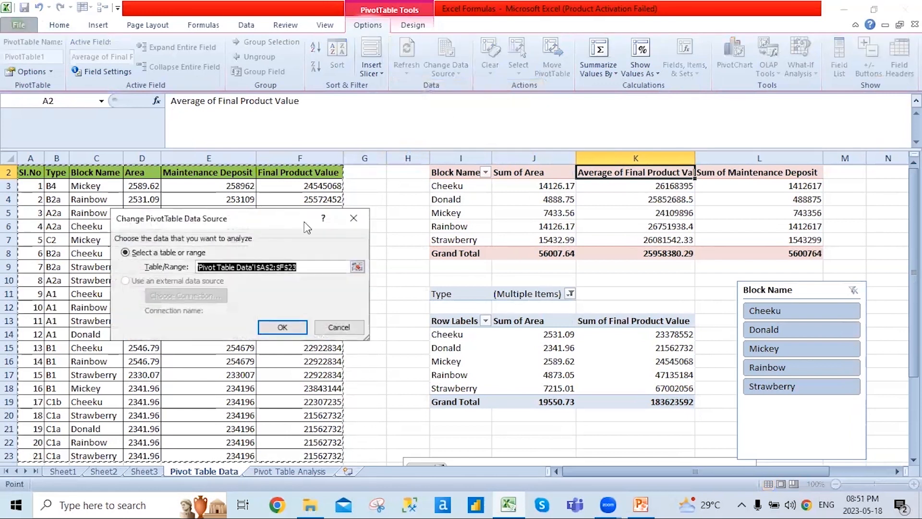
{"action": "left_click", "coordinate": [360, 220]}
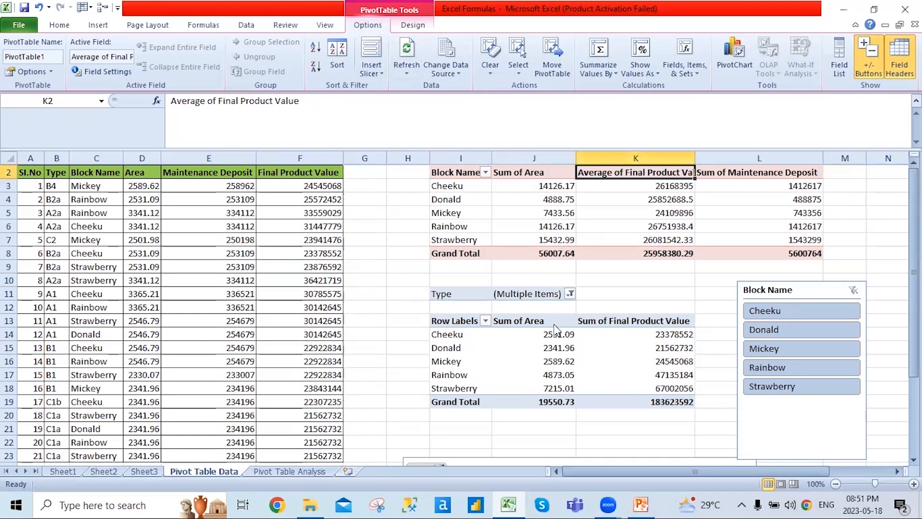
Try the blue and orange chart styles on the PivotChart, and apply the multicolour style with a black background.
{"action": "scroll", "coordinate": [523, 320], "scroll_direction": "down", "scroll_amount": 6}
{"action": "left_click", "coordinate": [520, 238]}
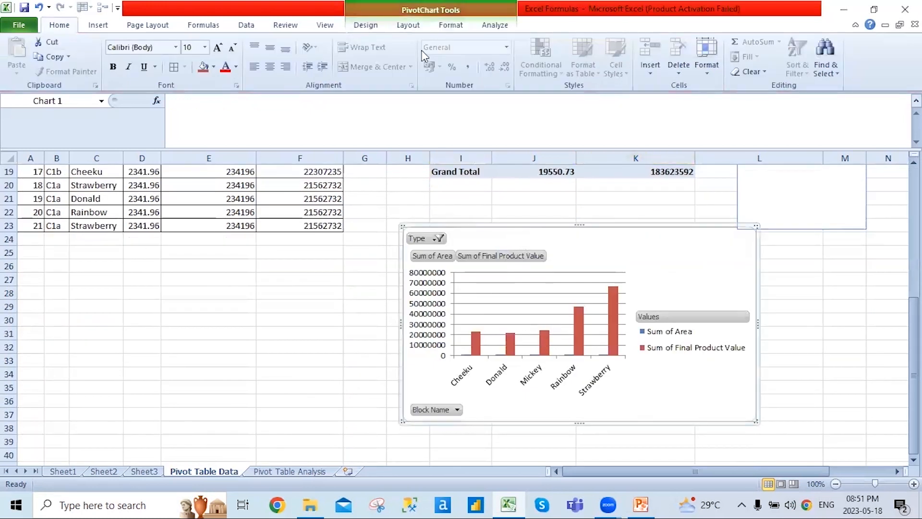
{"action": "left_click", "coordinate": [368, 27]}
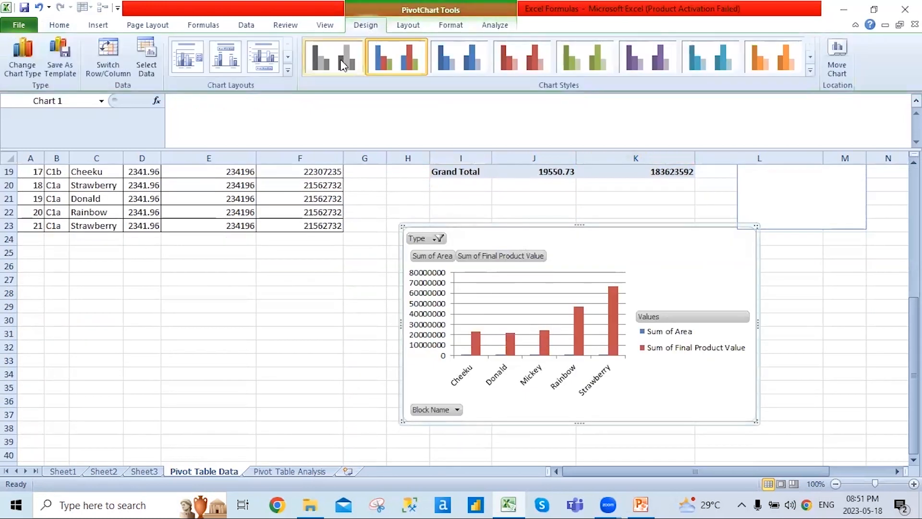
{"action": "left_click", "coordinate": [459, 74]}
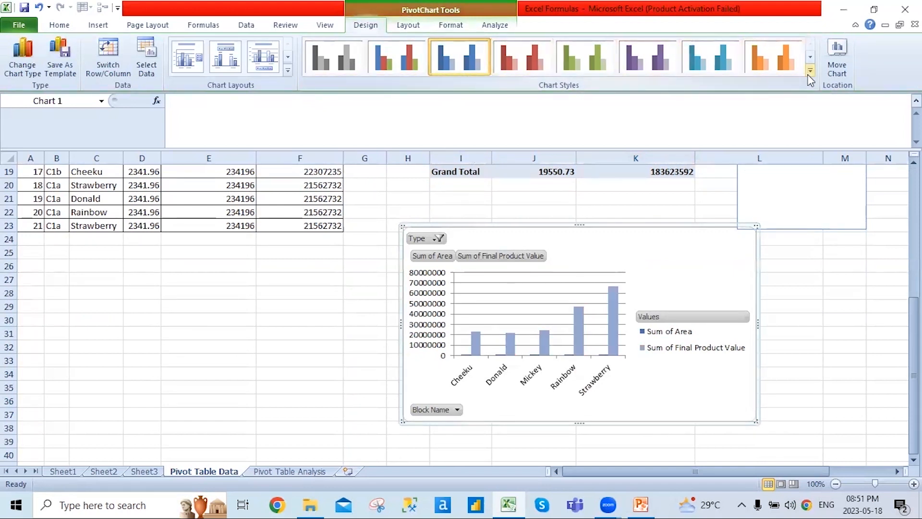
{"action": "left_click", "coordinate": [773, 58]}
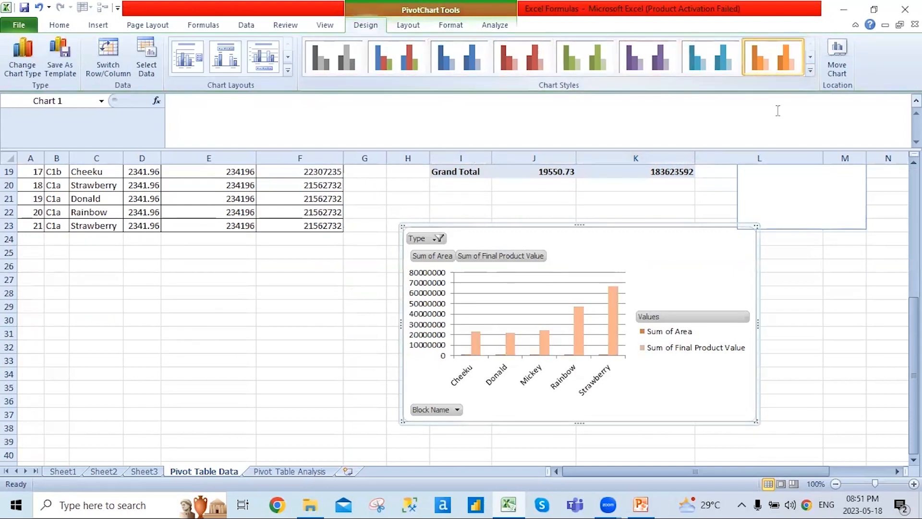
{"action": "left_click", "coordinate": [812, 71]}
{"action": "left_click", "coordinate": [384, 244]}
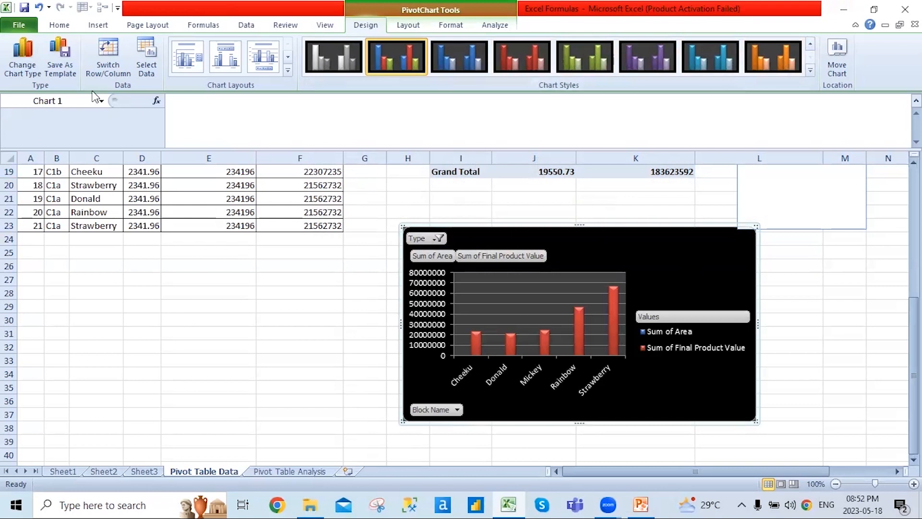
Change the PivotChart's type to a line chart with markers.
{"action": "left_click", "coordinate": [26, 68]}
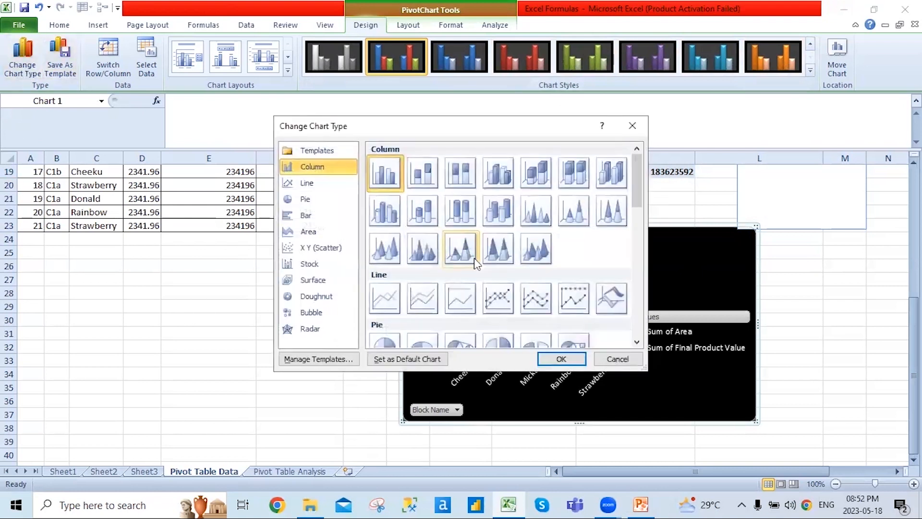
{"action": "left_click", "coordinate": [310, 182]}
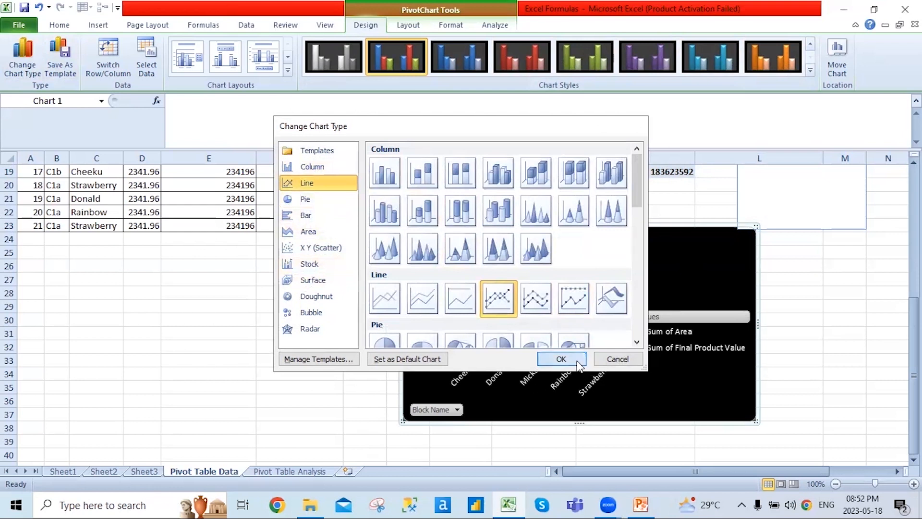
{"action": "left_click", "coordinate": [561, 359]}
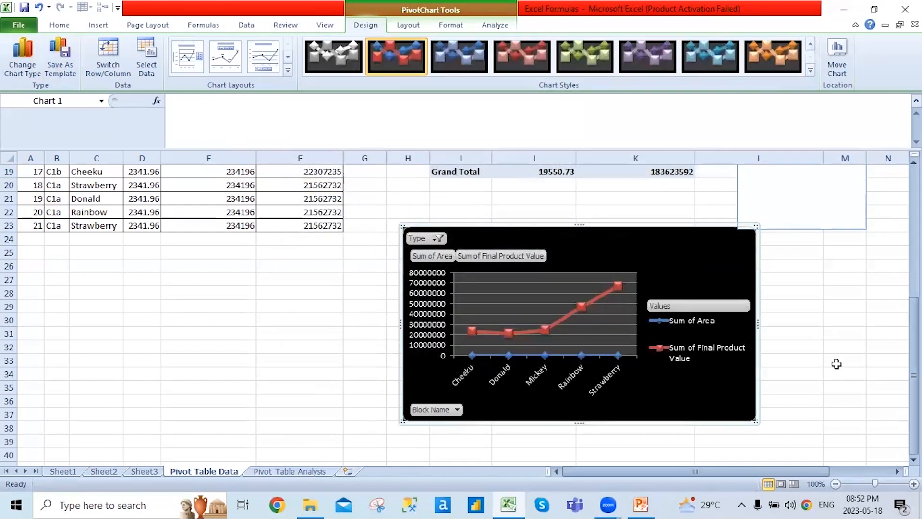
Try the PivotChart with its rows and columns swapped, and restore the original arrangement.
{"action": "left_click", "coordinate": [98, 80]}
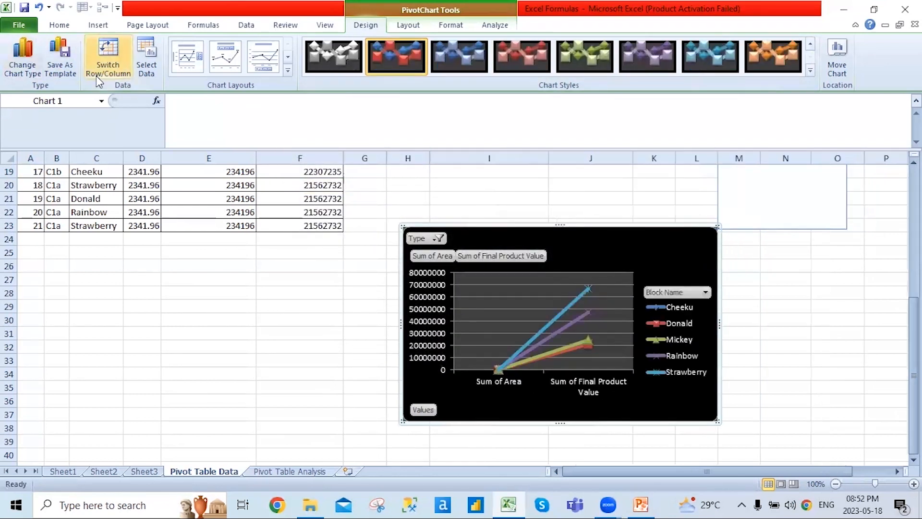
{"action": "left_click", "coordinate": [152, 64]}
{"action": "left_click", "coordinate": [421, 186]}
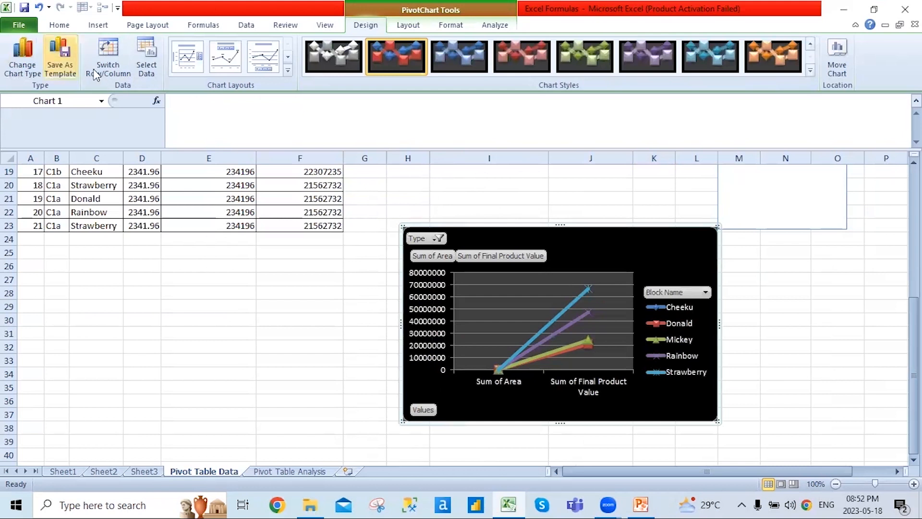
{"action": "left_click", "coordinate": [108, 60]}
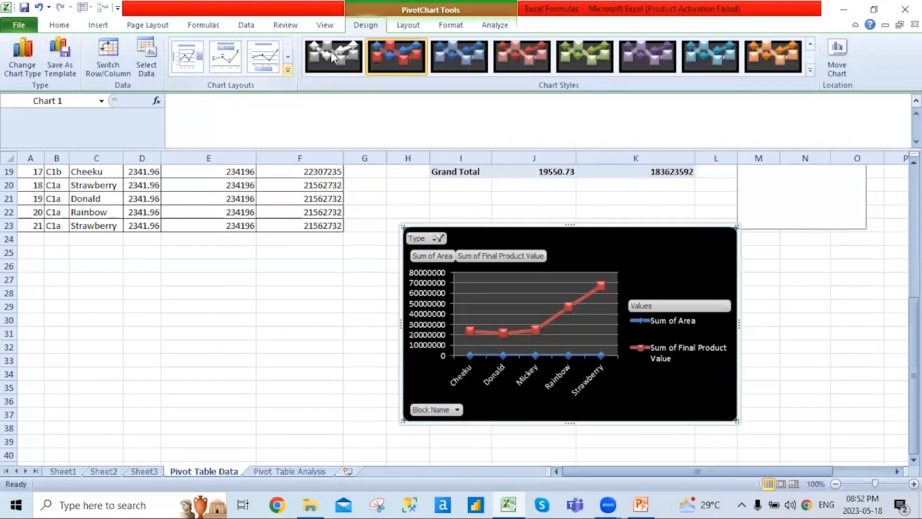
{"action": "left_click", "coordinate": [418, 26]}
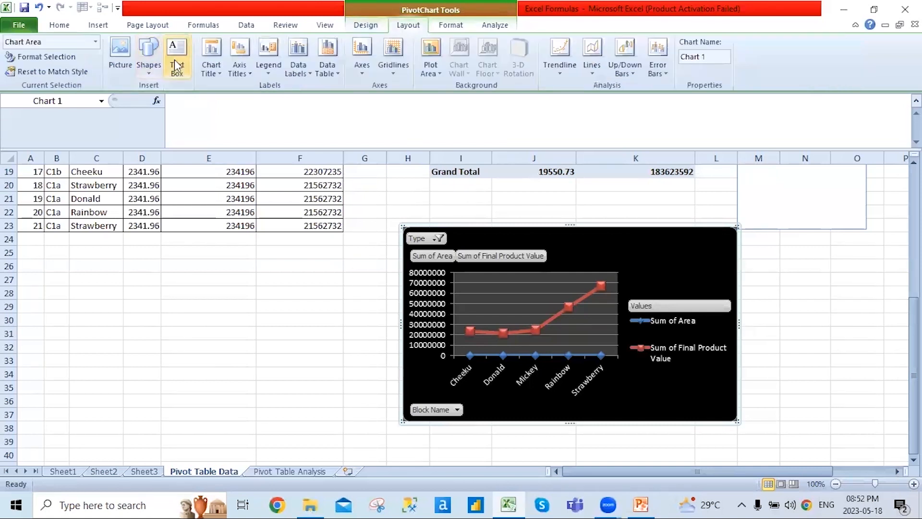
{"action": "left_click", "coordinate": [219, 71]}
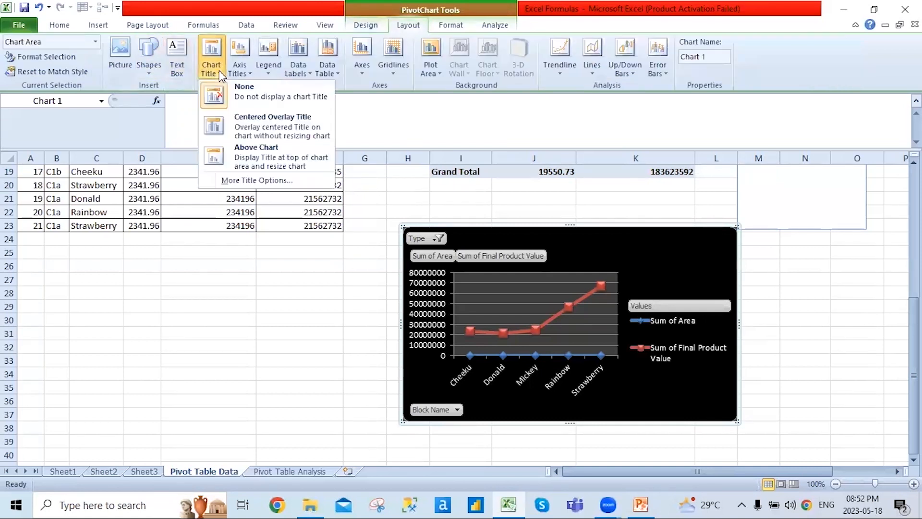
{"action": "left_click", "coordinate": [212, 72]}
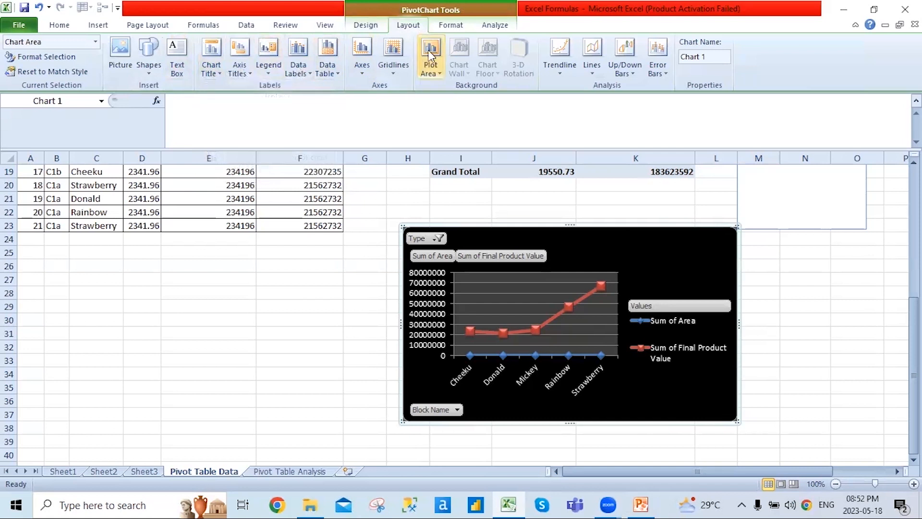
{"action": "left_click", "coordinate": [442, 26]}
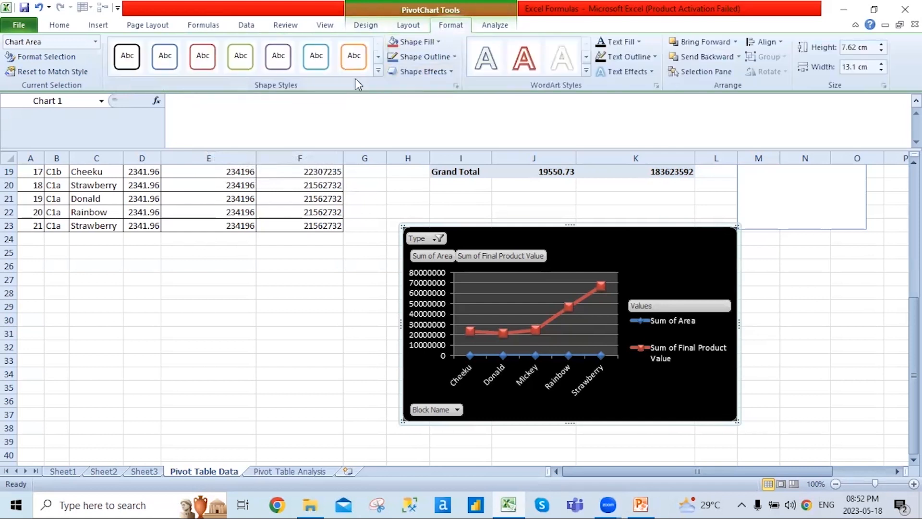
Insert a slicer for the Type field of the PivotChart and place it beside the chart, below the source data.
{"action": "left_click", "coordinate": [478, 28]}
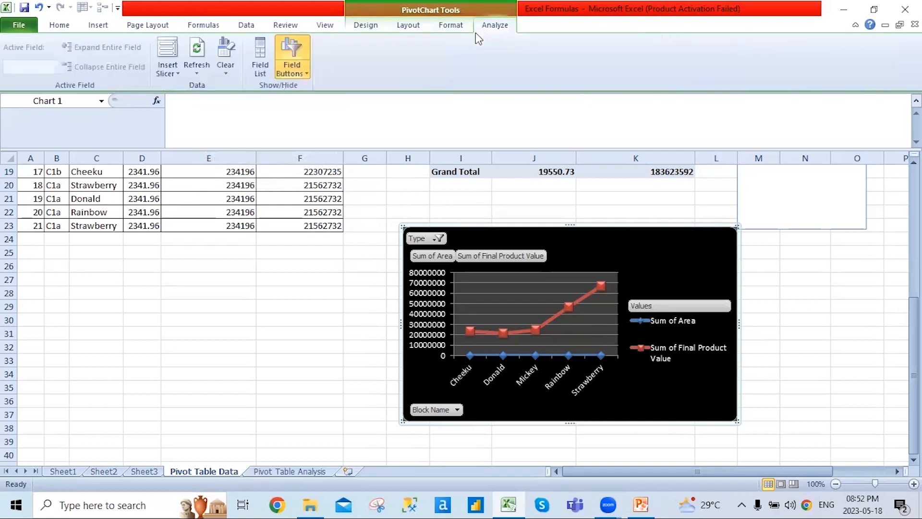
{"action": "left_click", "coordinate": [175, 73]}
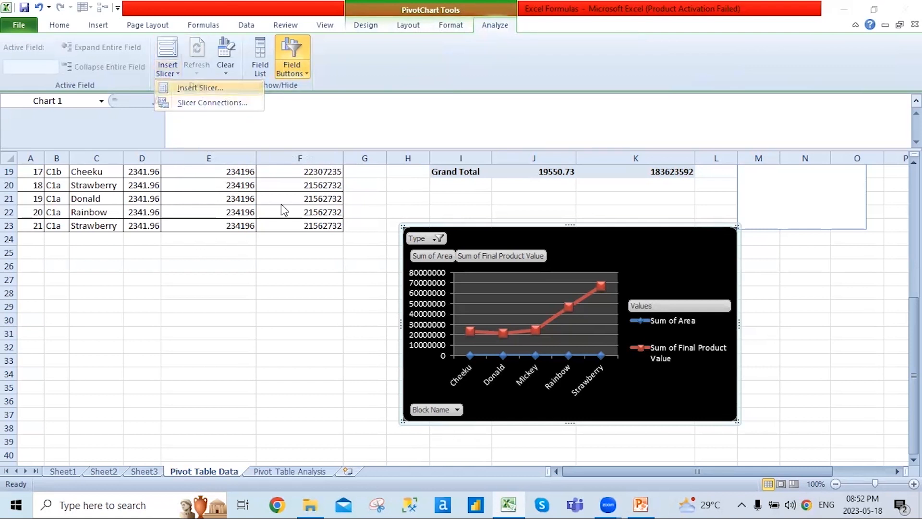
{"action": "left_click", "coordinate": [194, 89]}
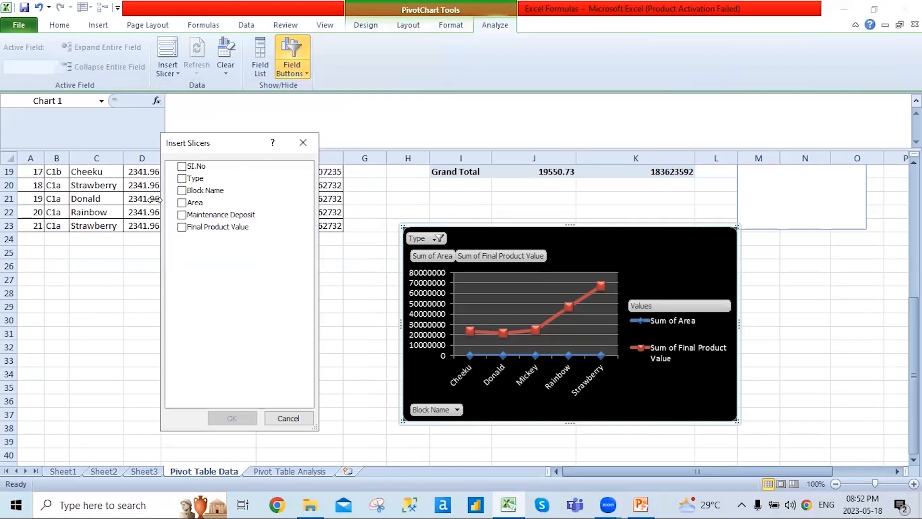
{"action": "left_click", "coordinate": [181, 178]}
{"action": "left_click", "coordinate": [234, 416]}
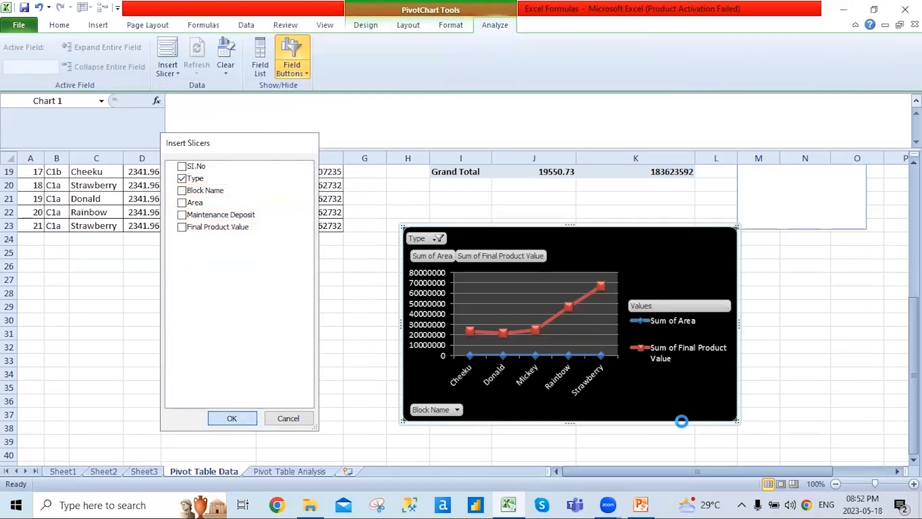
{"action": "left_click_drag", "start_coordinate": [453, 237], "coordinate": [284, 240]}
Filter the PivotChart by types A1, A2a, B1 and B2a in turn with the slicer, and clear the Type filter.
{"action": "left_click", "coordinate": [281, 262]}
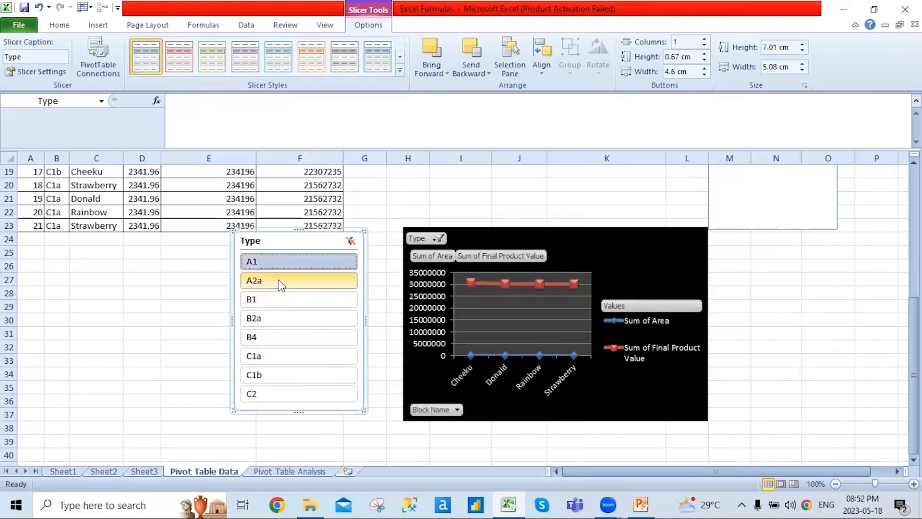
{"action": "left_click", "coordinate": [281, 283]}
{"action": "left_click", "coordinate": [270, 301]}
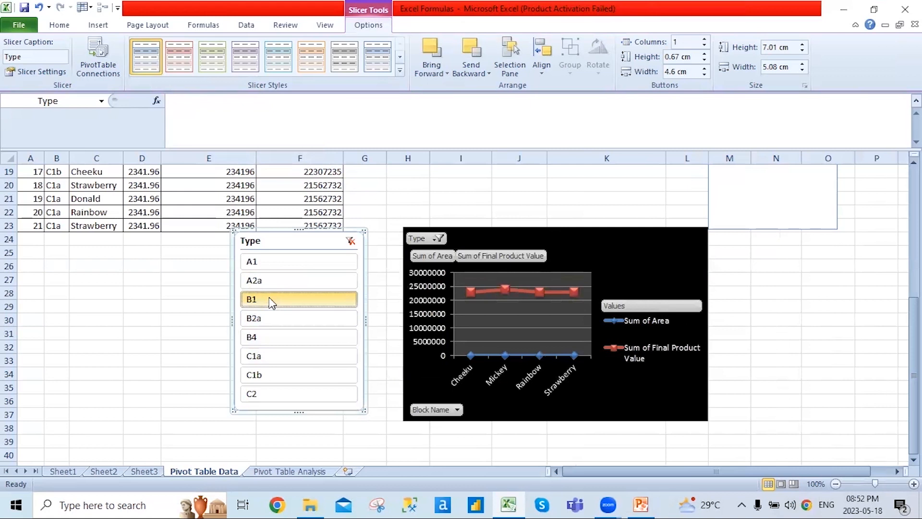
{"action": "left_click", "coordinate": [267, 319]}
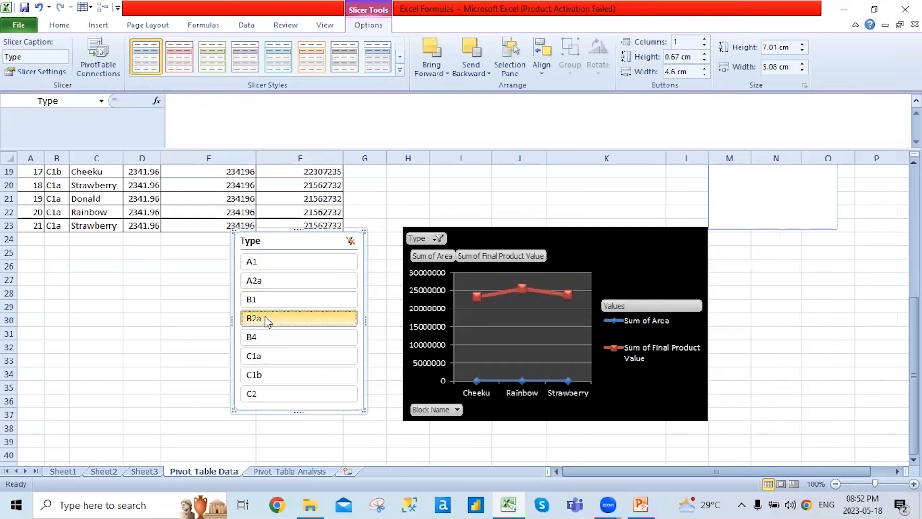
{"action": "left_click", "coordinate": [262, 262]}
{"action": "left_click", "coordinate": [350, 242]}
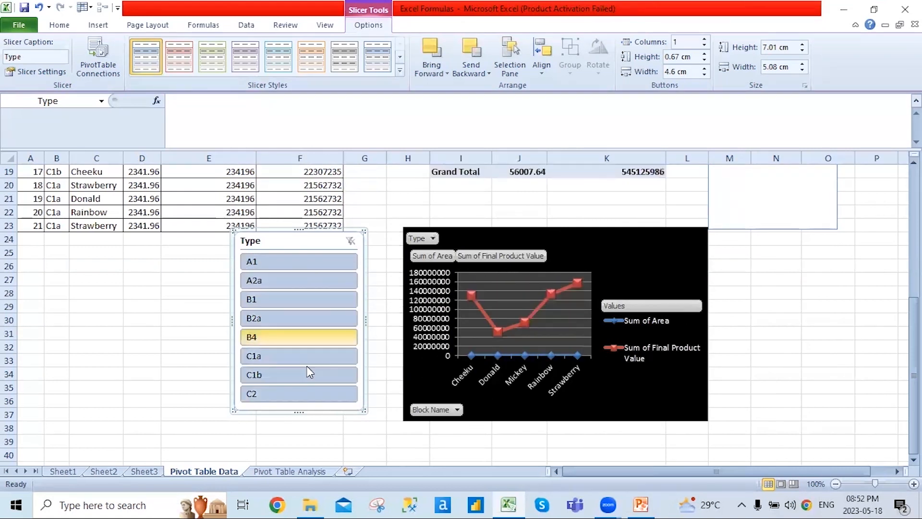
Move the Type slicer slightly lower beside the chart, and check the items in the chart's Type filter.
{"action": "left_click_drag", "start_coordinate": [324, 246], "coordinate": [308, 294]}
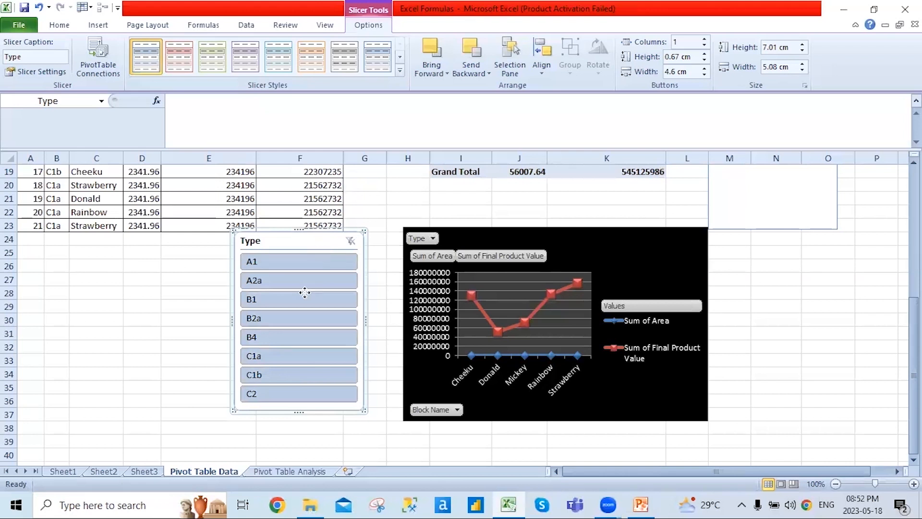
{"action": "left_click", "coordinate": [433, 238]}
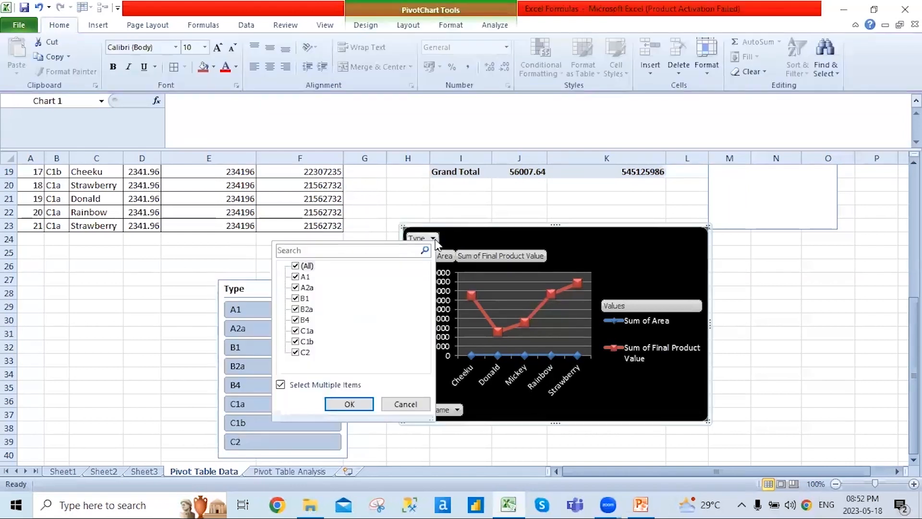
{"action": "left_click", "coordinate": [436, 240]}
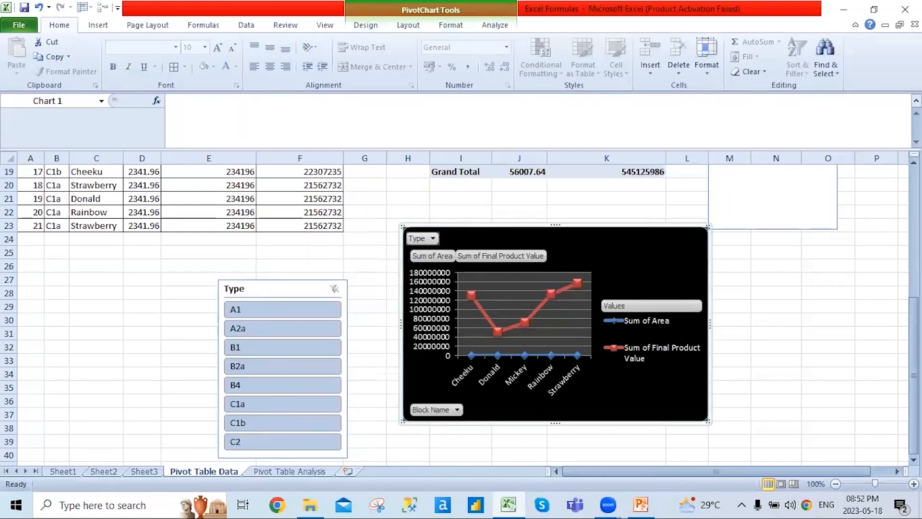
Connect the Type slicer to PivotTable1 on the Pivot Table Data sheet and PivotTable1 on the Pivot Table Analysis sheet.
{"action": "scroll", "coordinate": [709, 362], "scroll_direction": "up", "scroll_amount": 5}
{"action": "scroll", "coordinate": [708, 360], "scroll_direction": "down", "scroll_amount": 1}
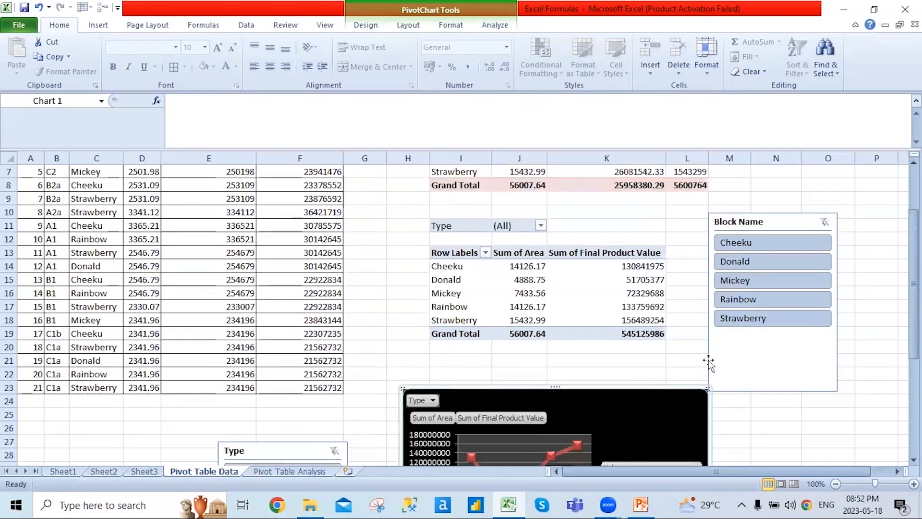
{"action": "scroll", "coordinate": [709, 362], "scroll_direction": "down", "scroll_amount": 3}
{"action": "right_click", "coordinate": [275, 331]}
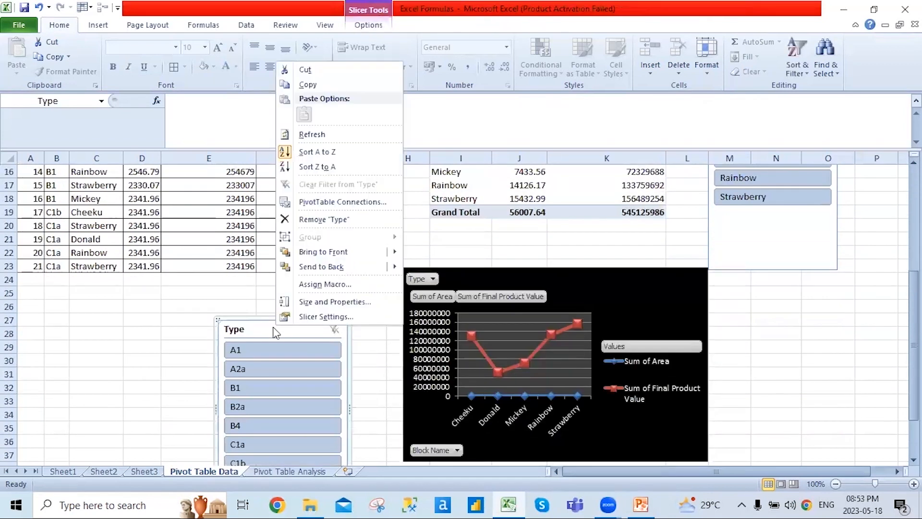
{"action": "key", "text": "Escape"}
{"action": "left_click", "coordinate": [368, 25]}
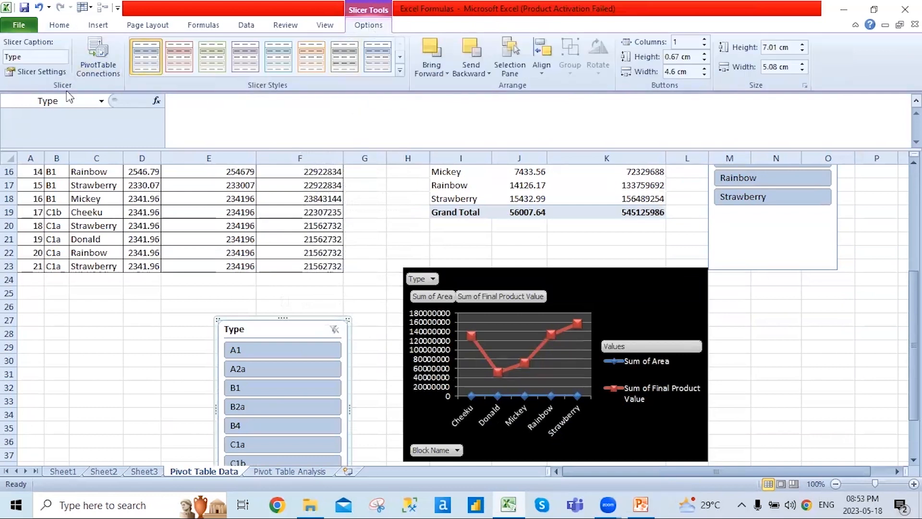
{"action": "left_click", "coordinate": [98, 57]}
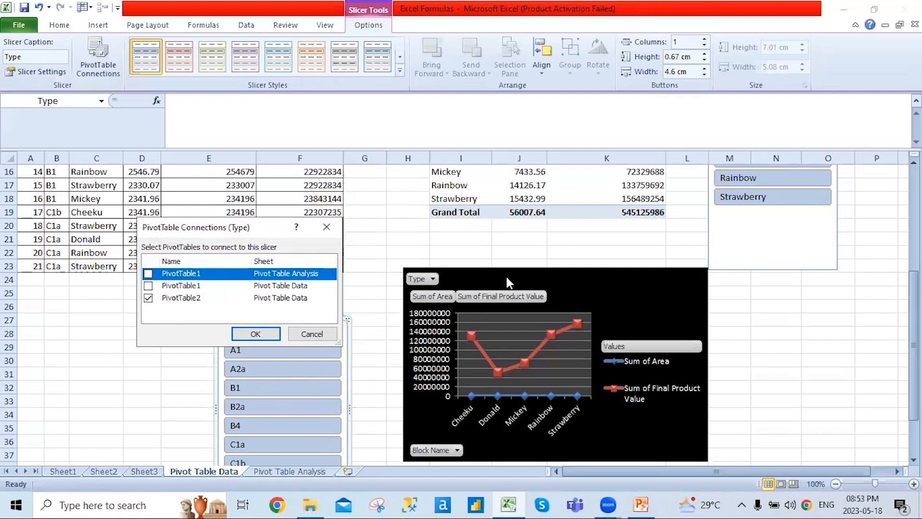
{"action": "left_click", "coordinate": [148, 285]}
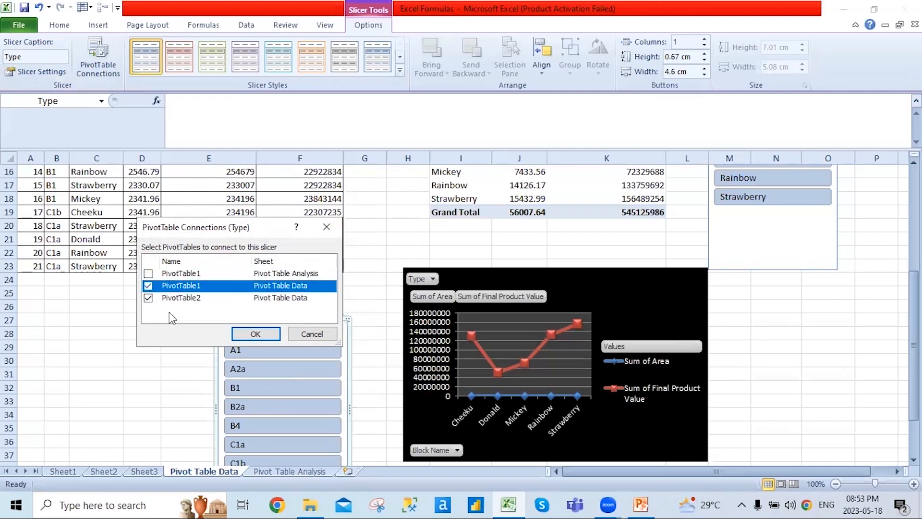
{"action": "left_click", "coordinate": [148, 273]}
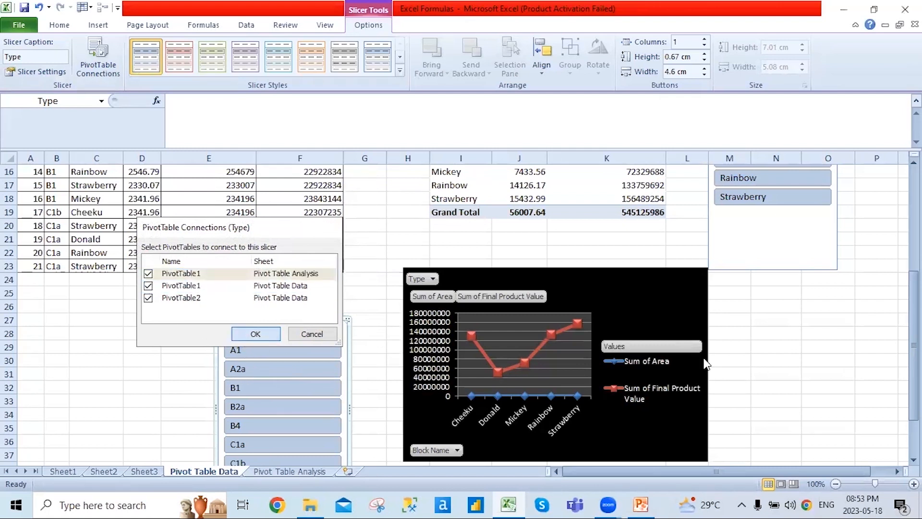
{"action": "key", "text": "Return"}
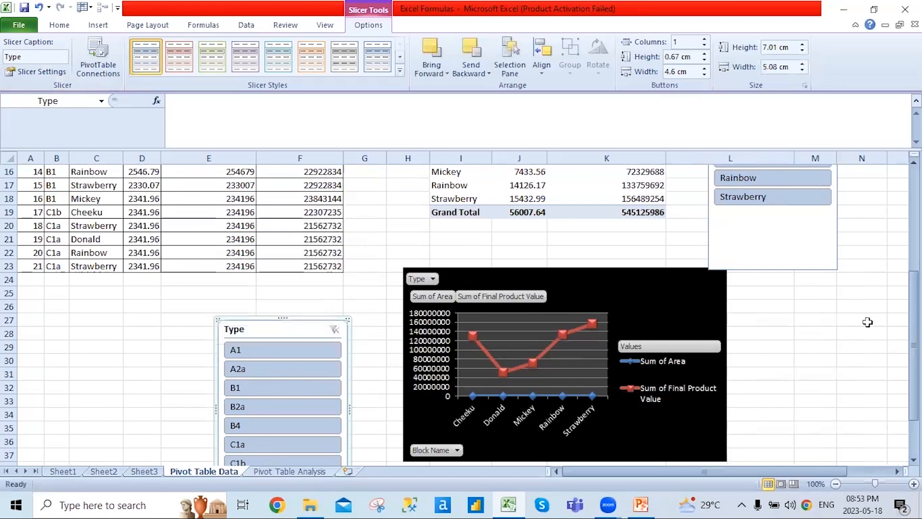
Compare types A1 and A2a across the connected PivotTables with the slicer, and keep the filter on A2a.
{"action": "left_click", "coordinate": [248, 349]}
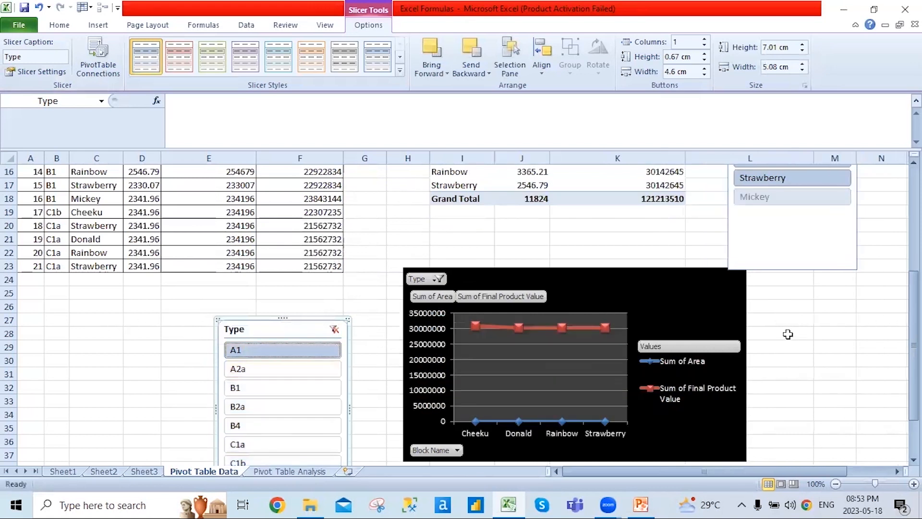
{"action": "left_click_drag", "start_coordinate": [914, 365], "coordinate": [914, 332]}
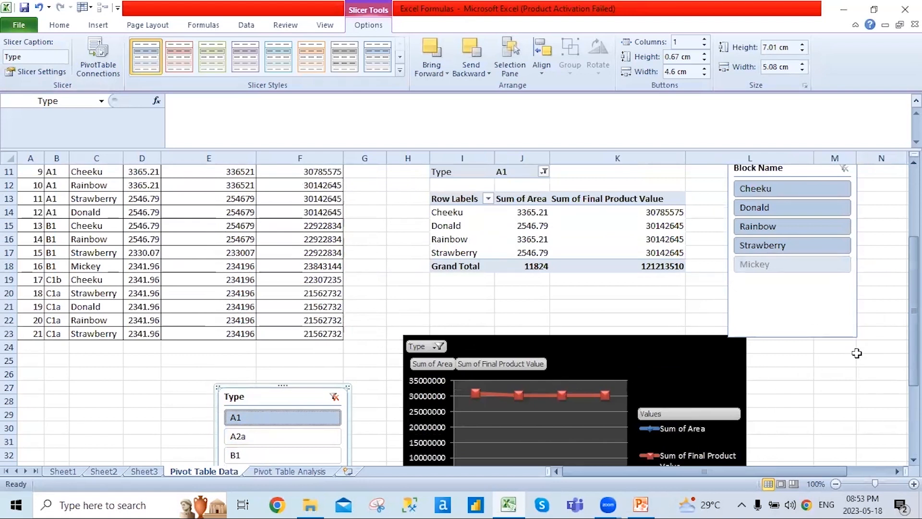
{"action": "left_click", "coordinate": [238, 441]}
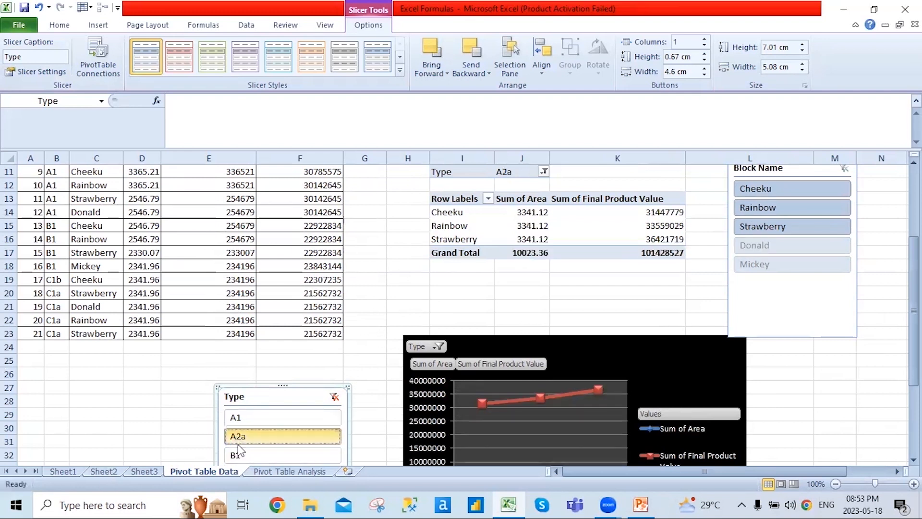
{"action": "left_click", "coordinate": [236, 417]}
{"action": "left_click", "coordinate": [238, 436]}
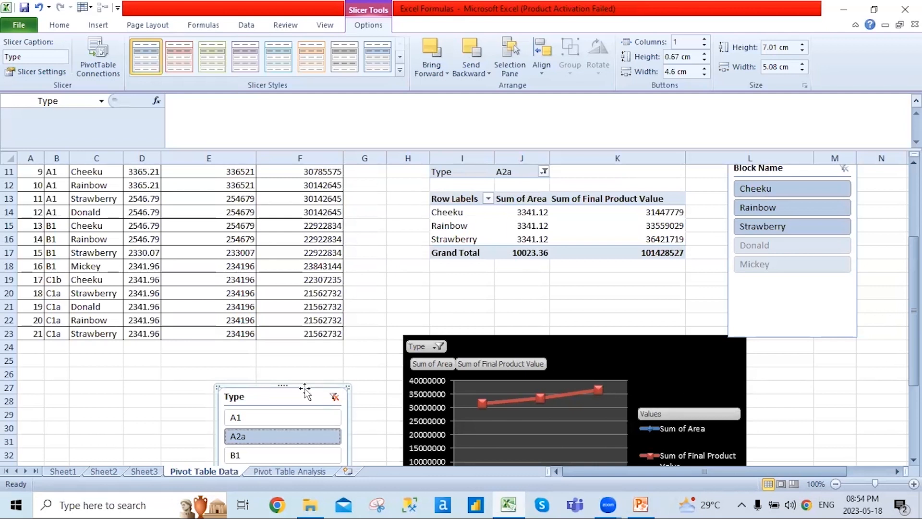
Apply the light red slicer style to the Type slicer and bring it forward.
{"action": "left_click", "coordinate": [177, 71]}
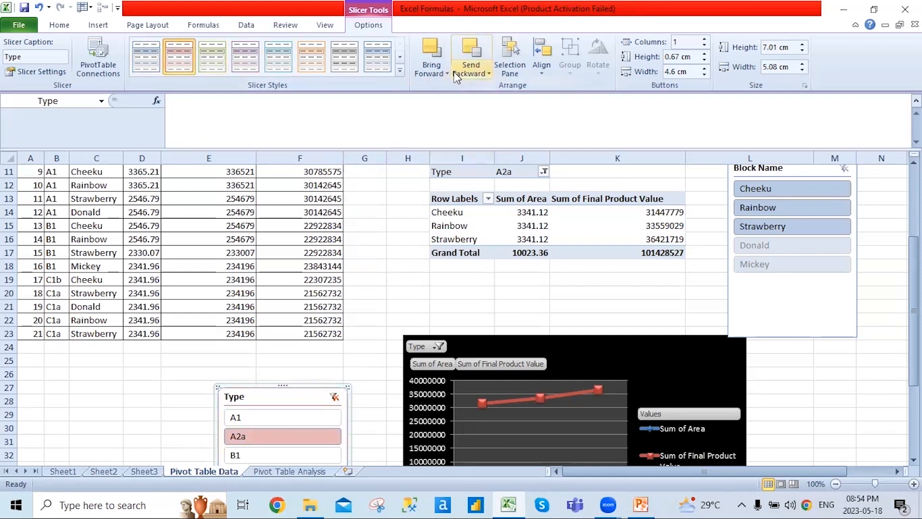
{"action": "left_click", "coordinate": [435, 74]}
{"action": "left_click", "coordinate": [457, 88]}
Review the list of shapes on the sheet in the Selection Pane and close it.
{"action": "left_click", "coordinate": [482, 75]}
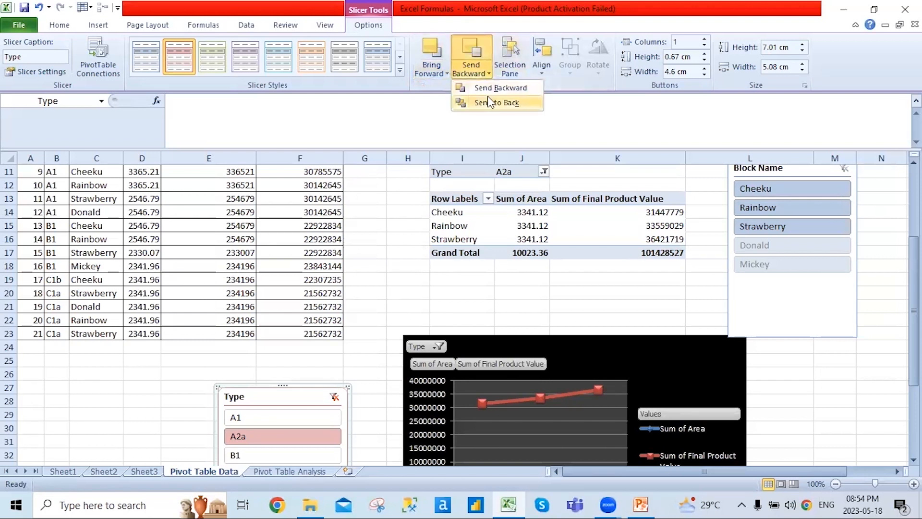
{"action": "left_click", "coordinate": [512, 72]}
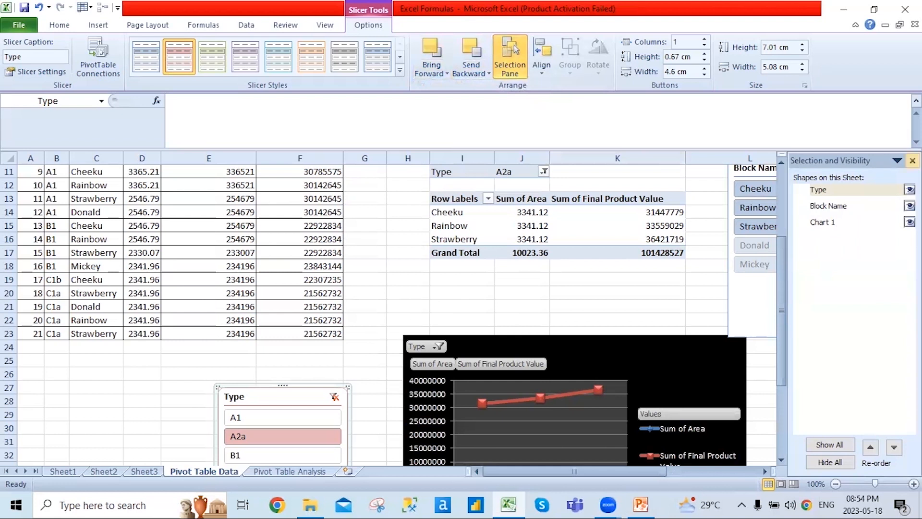
{"action": "left_click", "coordinate": [912, 160]}
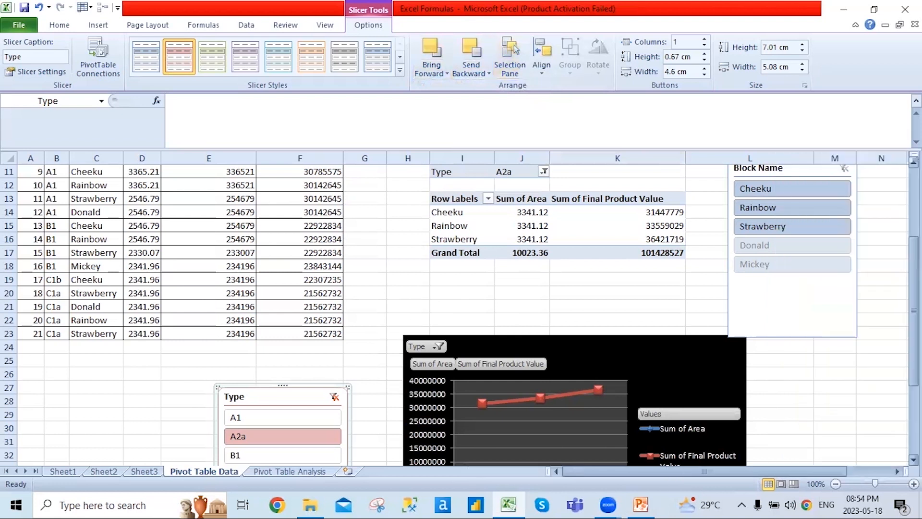
Turn on the Snap to Grid and Snap to Shape alignment options.
{"action": "left_click", "coordinate": [548, 72]}
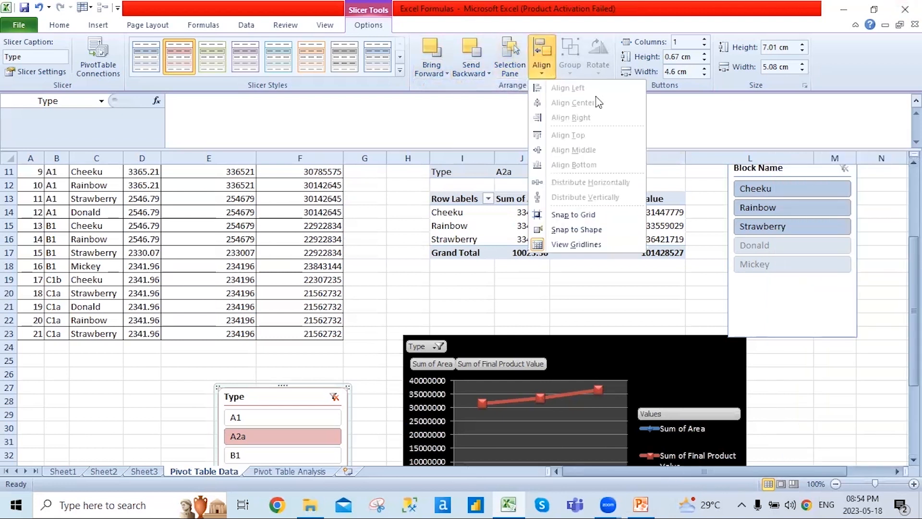
{"action": "left_click", "coordinate": [597, 217]}
{"action": "left_click", "coordinate": [546, 76]}
{"action": "left_click", "coordinate": [623, 227]}
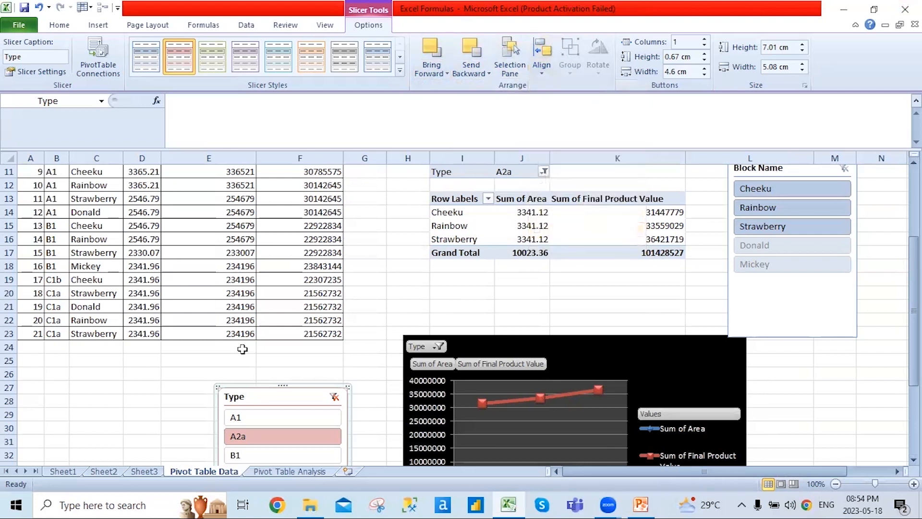
Apply the light orange slicer style to the Type slicer and clear its filter.
{"action": "left_click", "coordinate": [245, 57]}
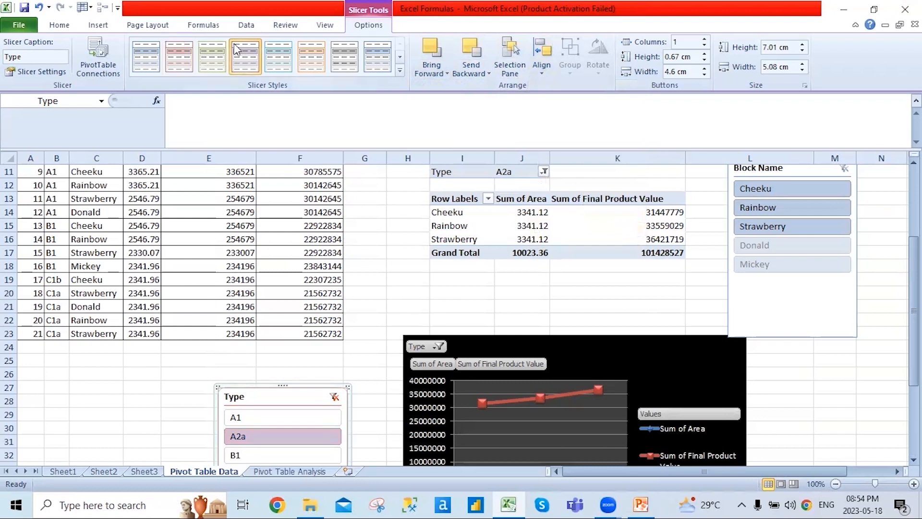
{"action": "left_click", "coordinate": [313, 60]}
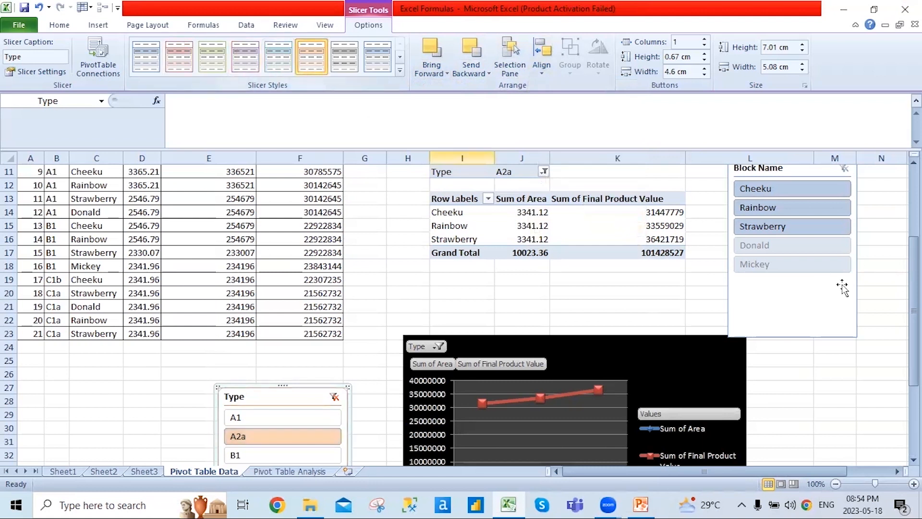
{"action": "left_click", "coordinate": [334, 397]}
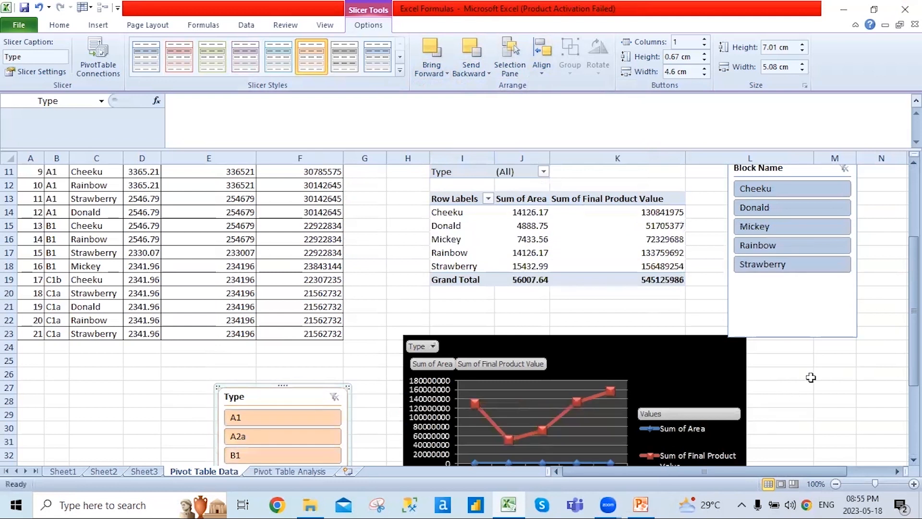
Look through the lower PivotTable's option and design settings and the available data refresh commands.
{"action": "mouse_move", "coordinate": [915, 248]}
{"action": "left_mouse_down"}
{"action": "mouse_move", "coordinate": [915, 278]}
{"action": "mouse_move", "coordinate": [915, 252]}
{"action": "left_mouse_up"}
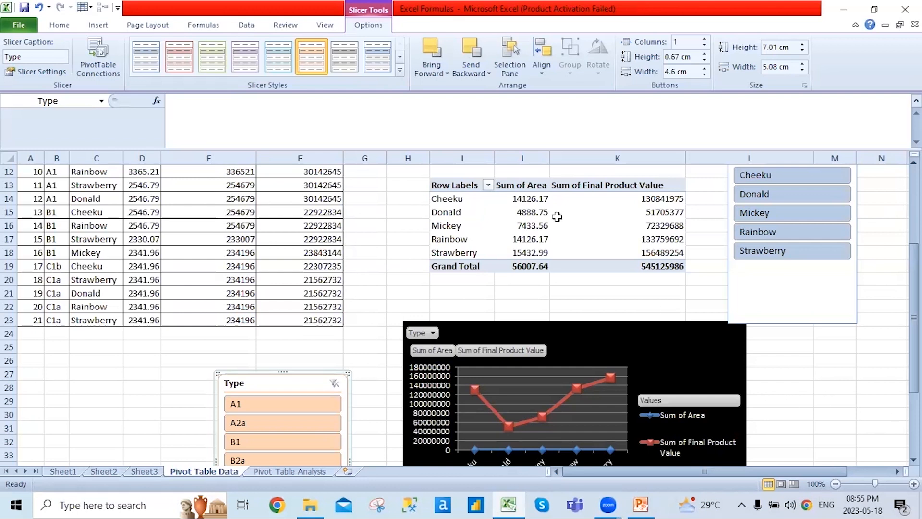
{"action": "left_click", "coordinate": [544, 196]}
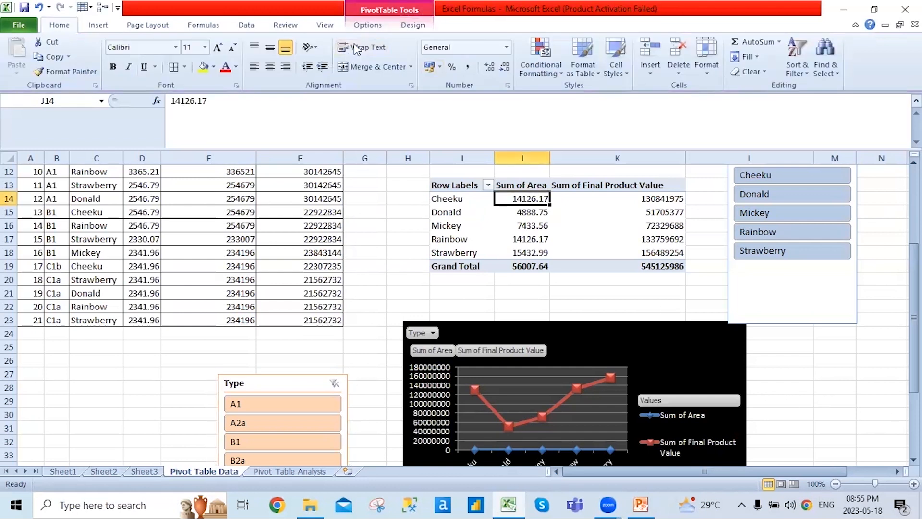
{"action": "left_click", "coordinate": [377, 30]}
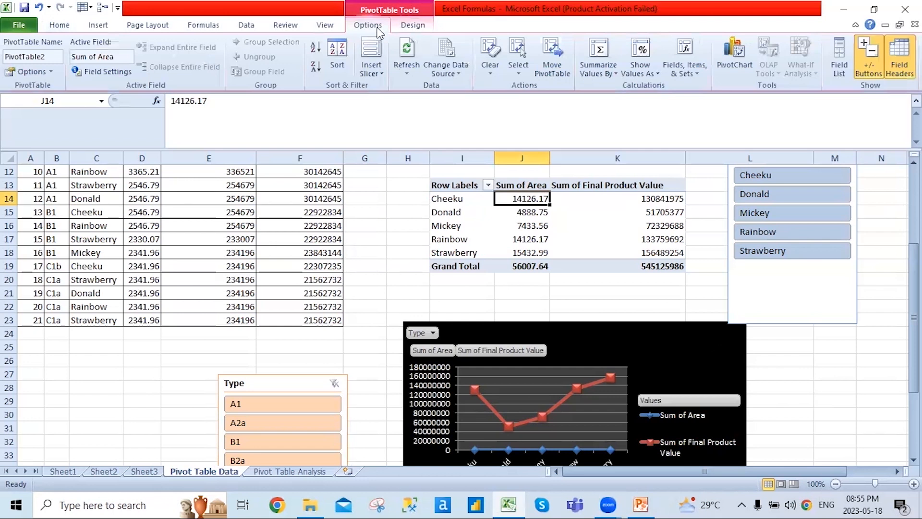
{"action": "left_click", "coordinate": [420, 28]}
{"action": "left_click", "coordinate": [565, 185]}
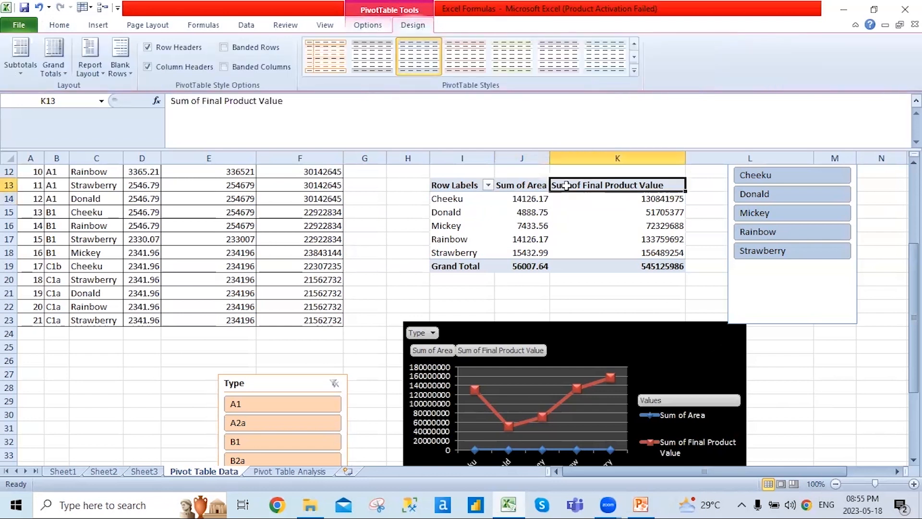
{"action": "left_click", "coordinate": [522, 185]}
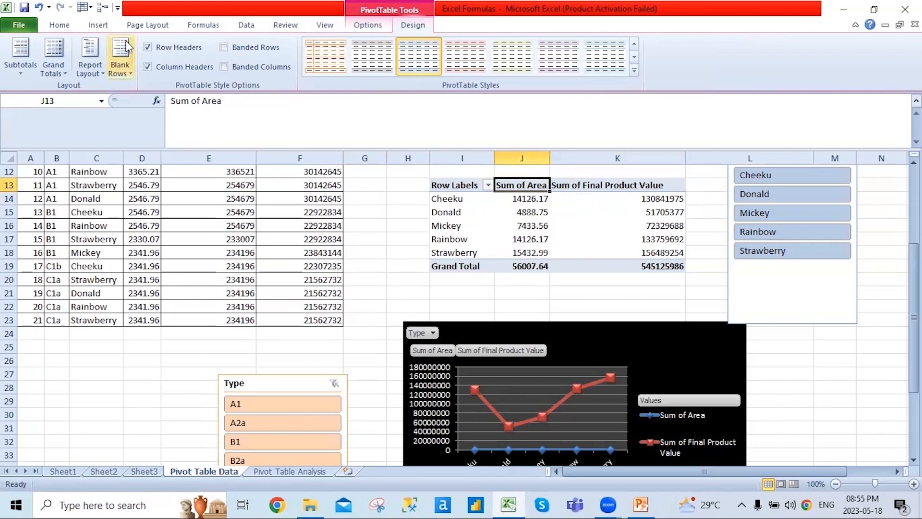
{"action": "left_click", "coordinate": [382, 239]}
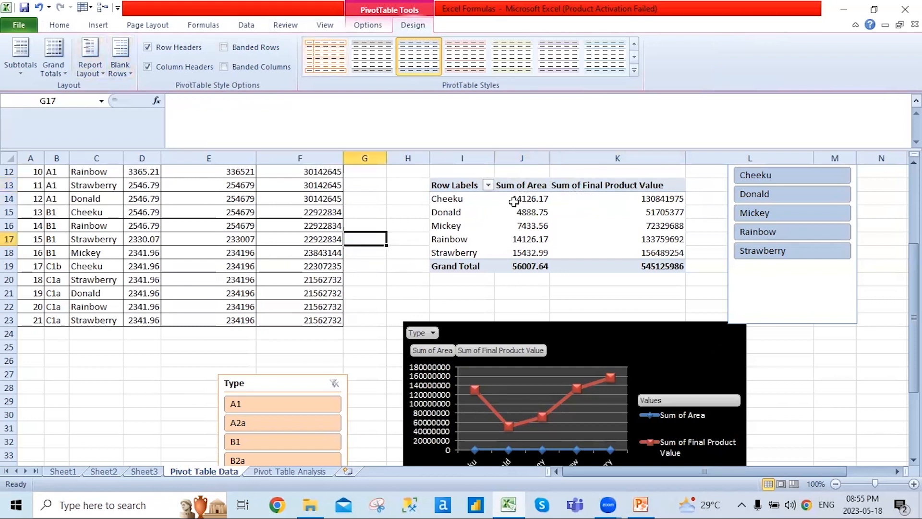
{"action": "left_click", "coordinate": [518, 185]}
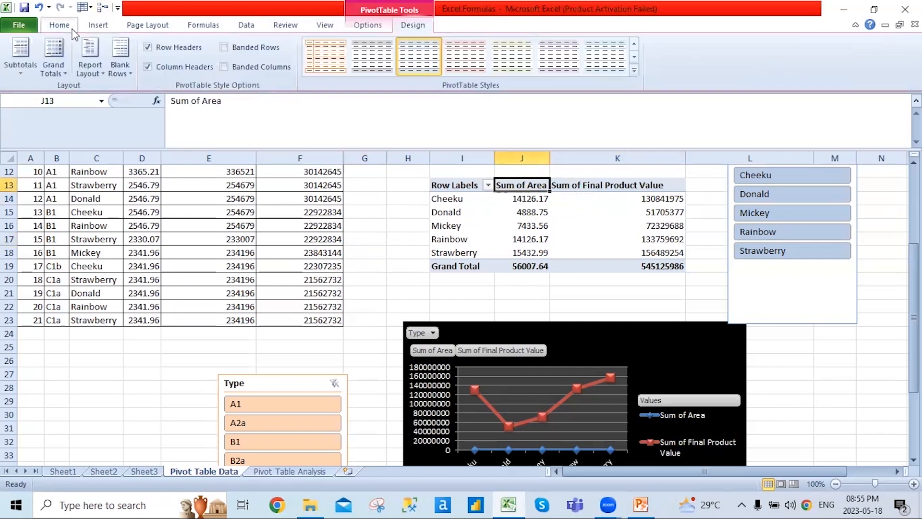
{"action": "left_click", "coordinate": [251, 27]}
{"action": "left_click", "coordinate": [205, 75]}
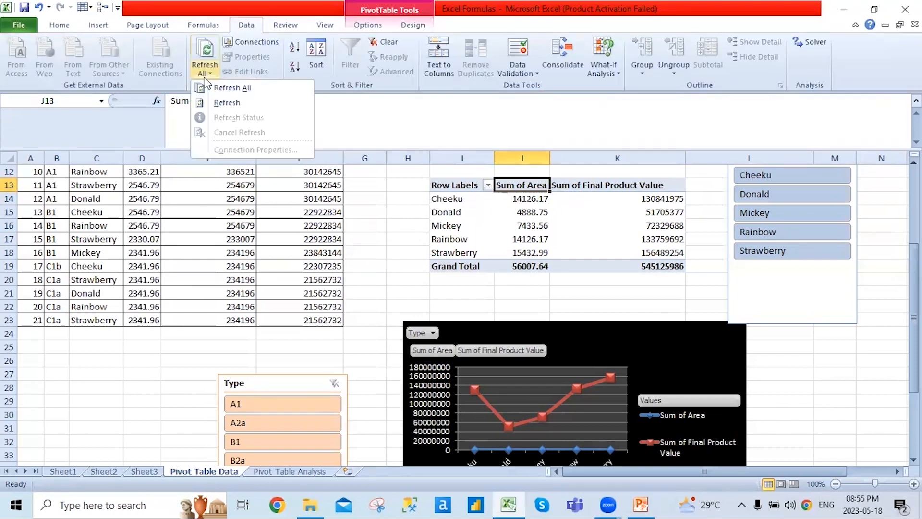
{"action": "left_click", "coordinate": [382, 195]}
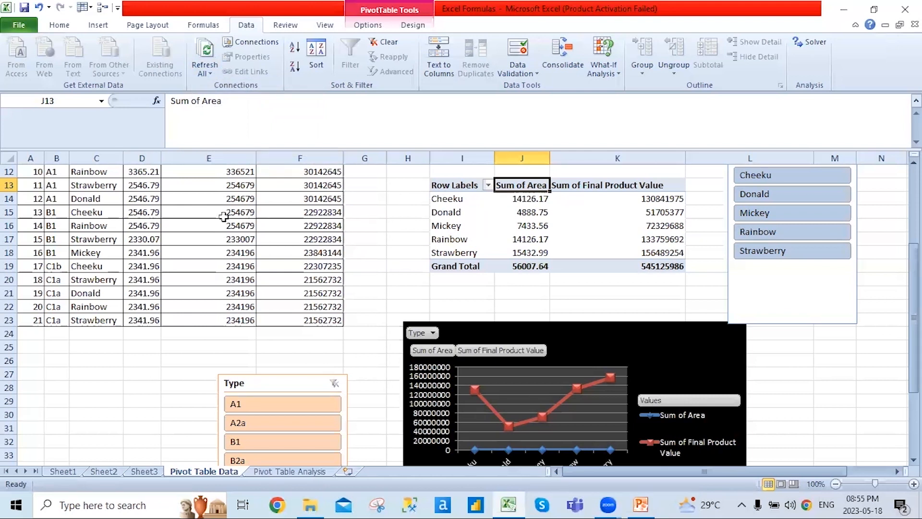
Start a new source record in row 24 with serial number 22, type C1a and block name Donald.
{"action": "left_click", "coordinate": [44, 341]}
{"action": "type", "text": "22"}
{"action": "key", "text": "Tab"}
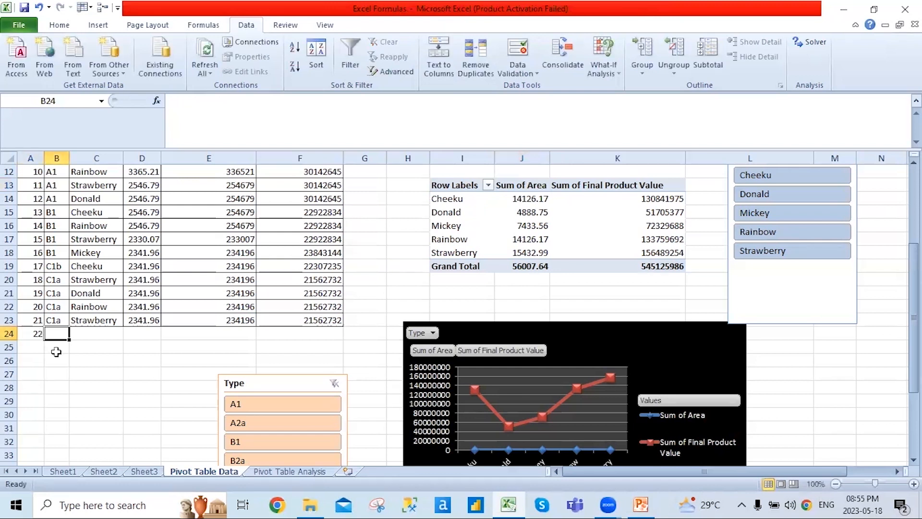
{"action": "key", "text": "shift+Up"}
{"action": "key", "text": "ctrl+d"}
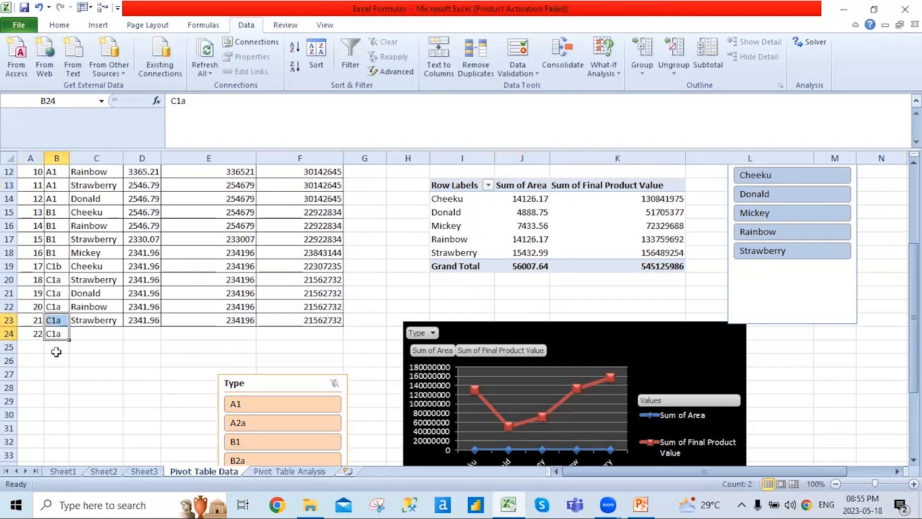
{"action": "key", "text": "Tab"}
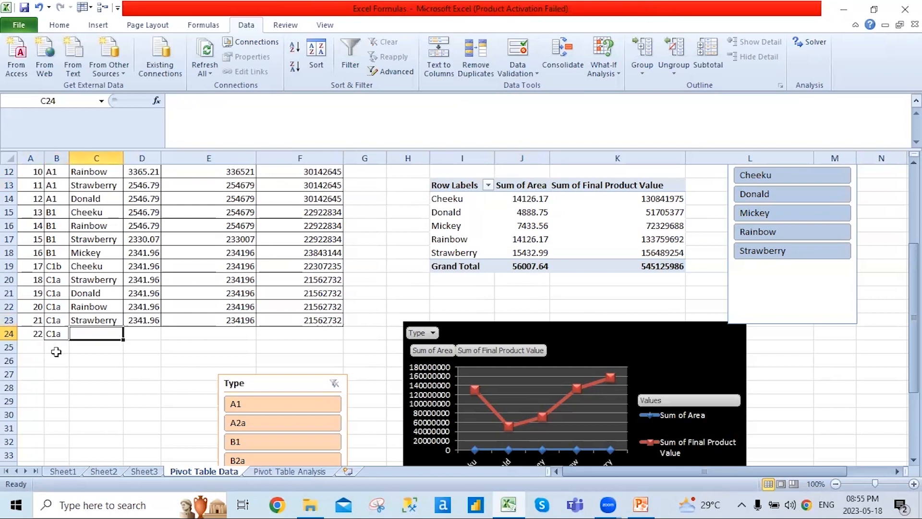
{"action": "type", "text": "Donald"}
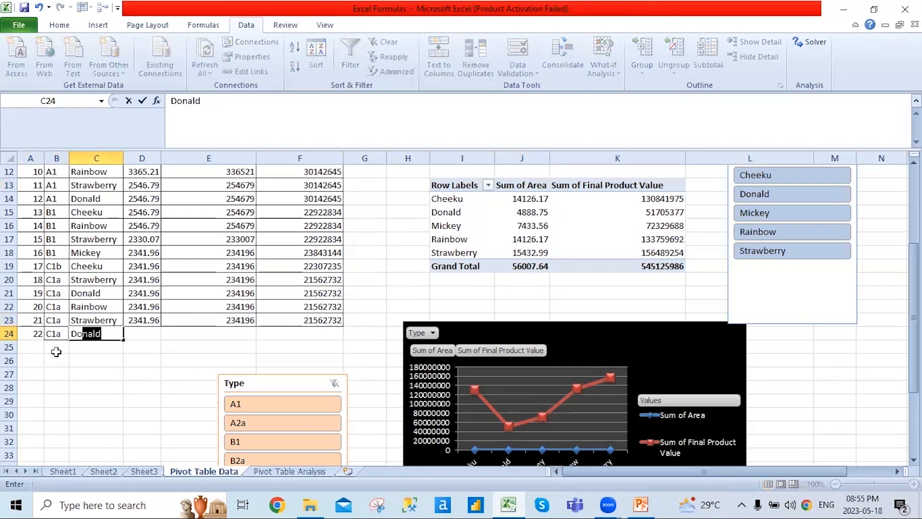
{"action": "key", "text": "Tab"}
{"action": "key", "text": "Left"}
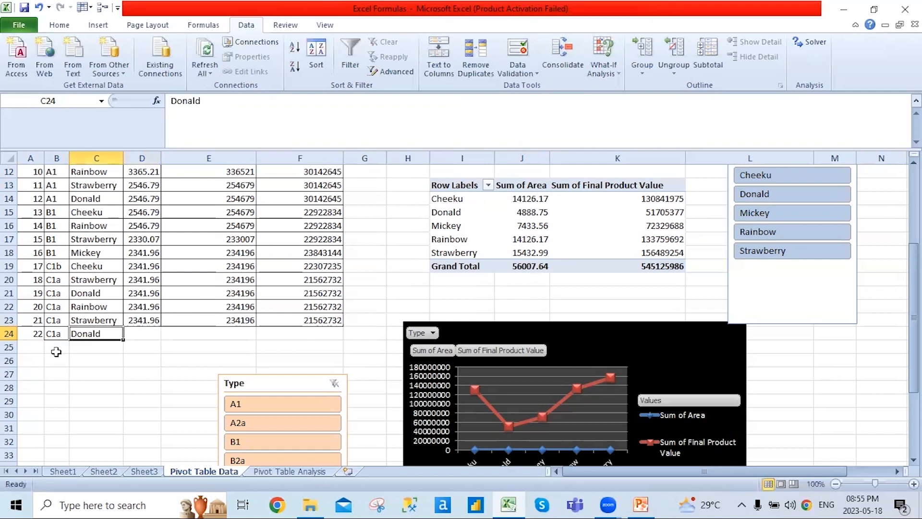
{"action": "key", "text": "Right"}
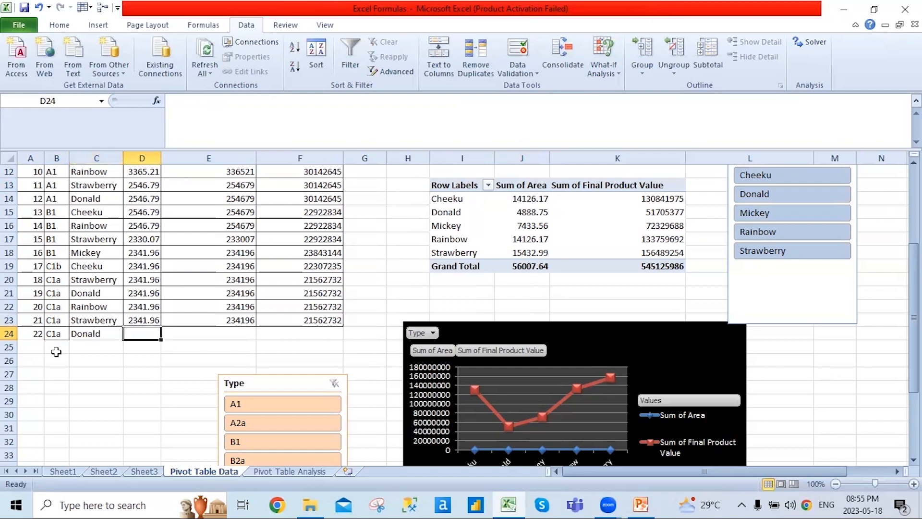
Complete the row 24 record with 2419.86 in D24, 432156 in E24 and 2567232 in F24.
{"action": "type", "text": "241"}
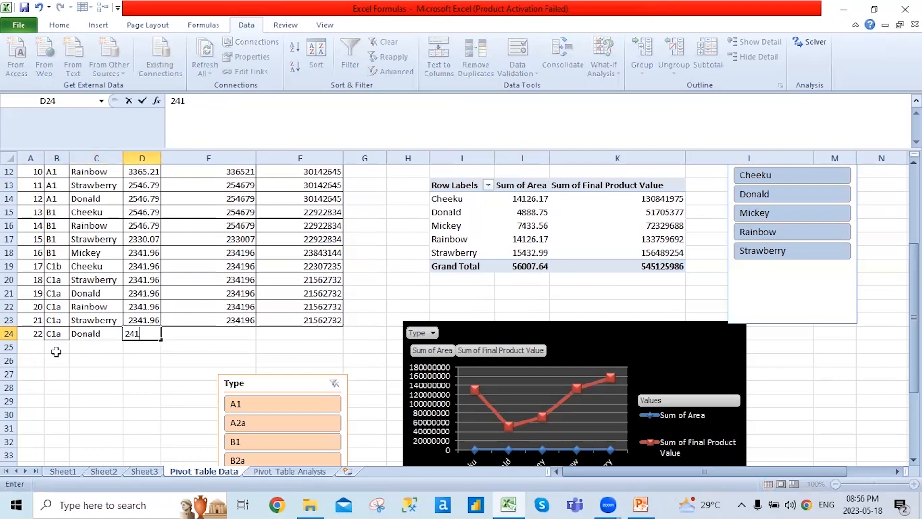
{"action": "type", "text": "9.86"}
{"action": "key", "text": "Tab"}
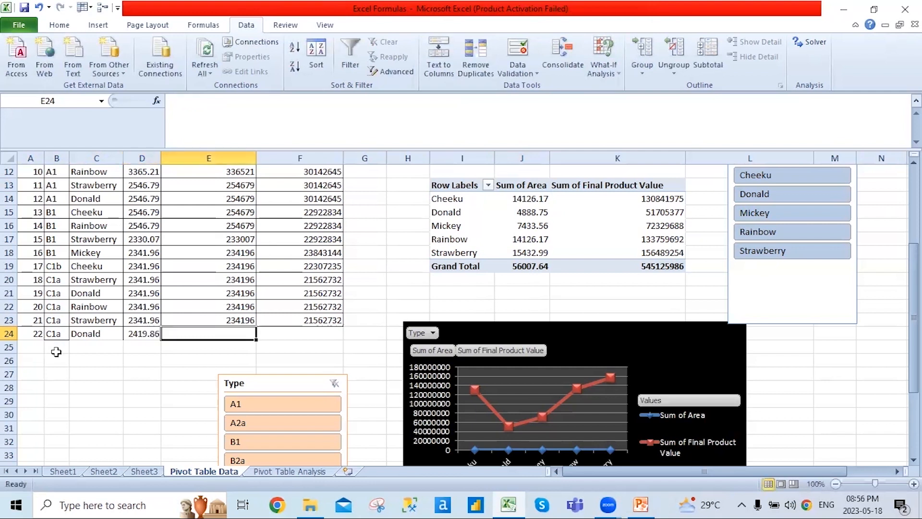
{"action": "type", "text": "432"}
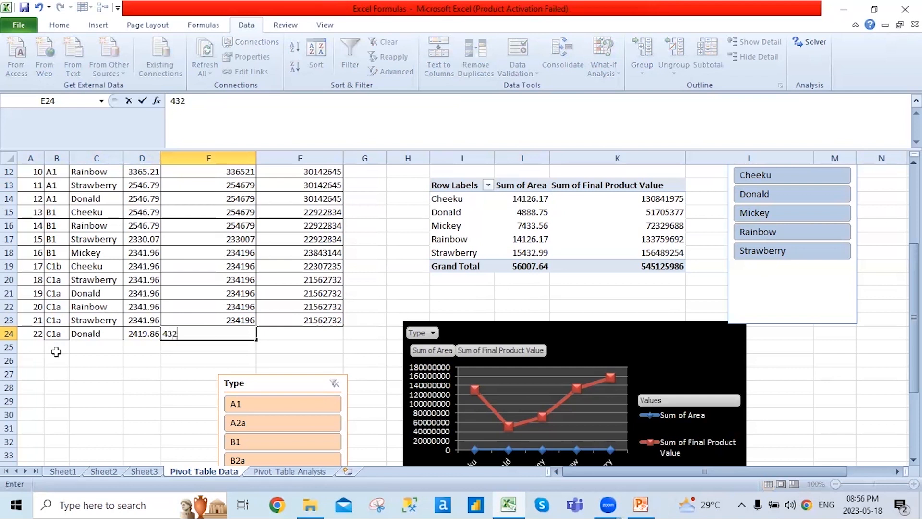
{"action": "type", "text": "156"}
{"action": "key", "text": "Tab"}
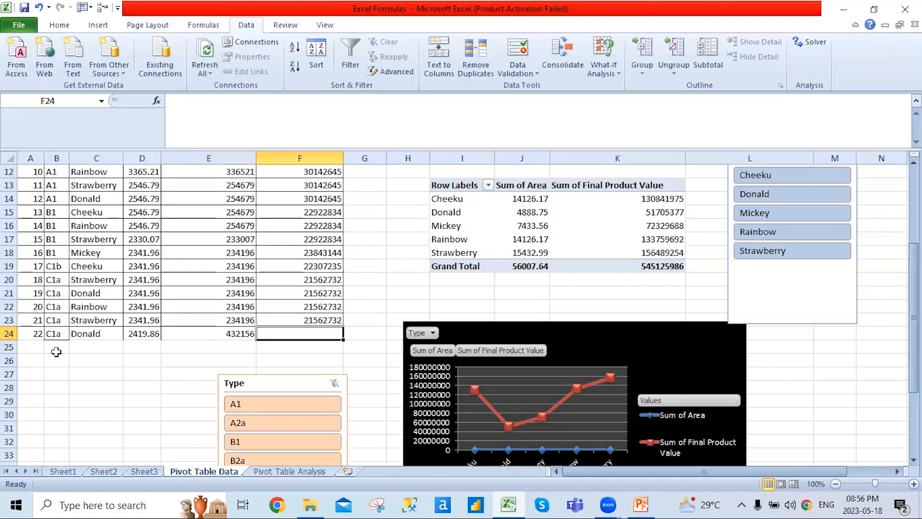
{"action": "type", "text": "256"}
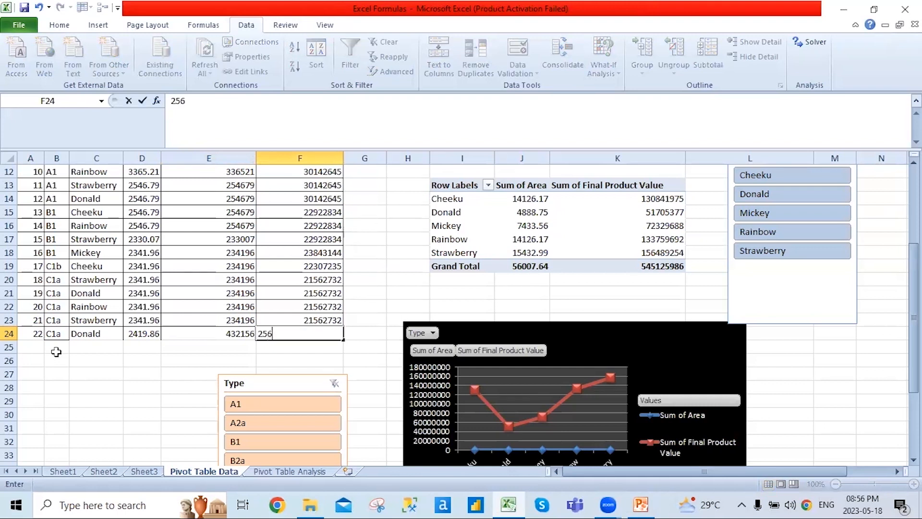
{"action": "type", "text": "7232"}
{"action": "key", "text": "Return"}
Apply all borders to the new record in A24:F24.
{"action": "key", "text": "Up"}
{"action": "key", "text": "Left"}
{"action": "key", "text": "Left"}
{"action": "key", "text": "Left"}
{"action": "key", "text": "Left"}
{"action": "key", "text": "Left"}
{"action": "key", "text": "shift+Right"}
{"action": "key", "text": "shift+Right"}
{"action": "key", "text": "shift+Right"}
{"action": "key", "text": "shift+Right"}
{"action": "key", "text": "shift+Right"}
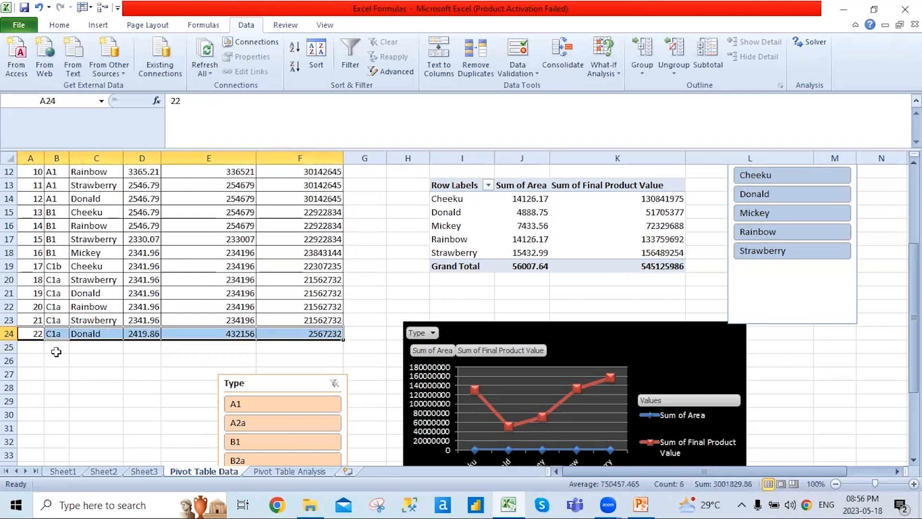
{"action": "key", "text": "alt+h"}
{"action": "key", "text": "b"}
{"action": "key", "text": "a"}
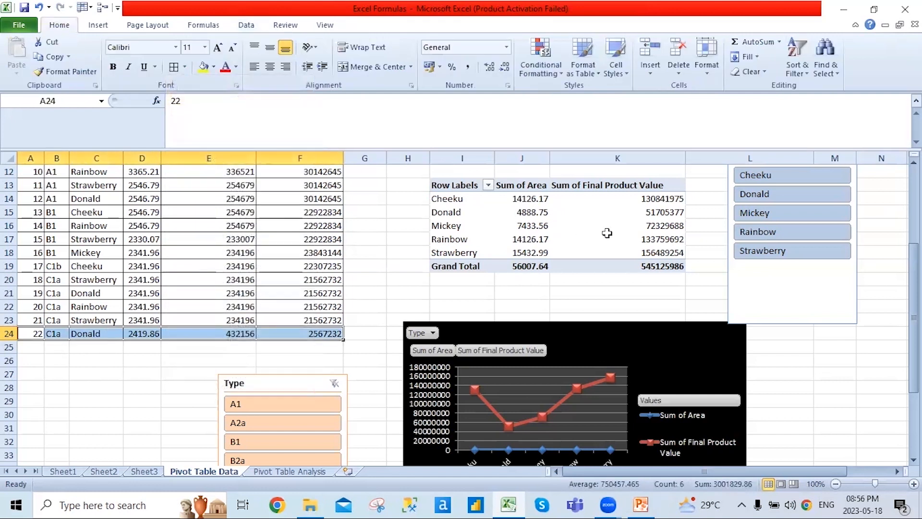
Refresh all PivotTables and check the Donald row and the chart against the new record.
{"action": "left_click", "coordinate": [471, 183]}
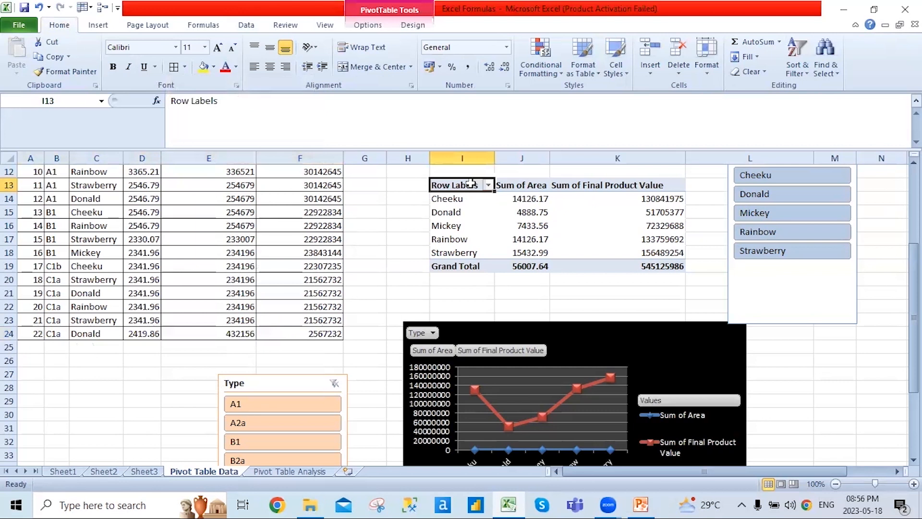
{"action": "left_click", "coordinate": [247, 25]}
{"action": "left_click", "coordinate": [205, 73]}
{"action": "left_click", "coordinate": [234, 89]}
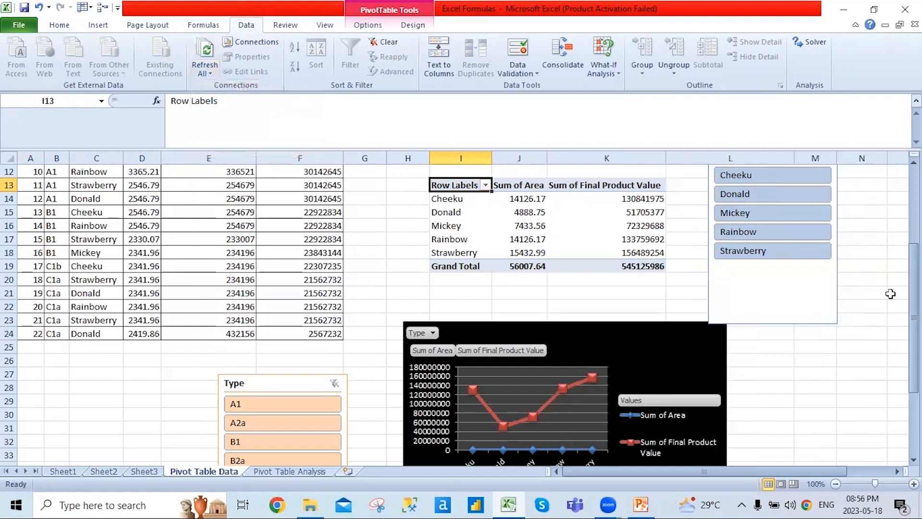
{"action": "left_click", "coordinate": [446, 212]}
{"action": "left_click", "coordinate": [536, 213]}
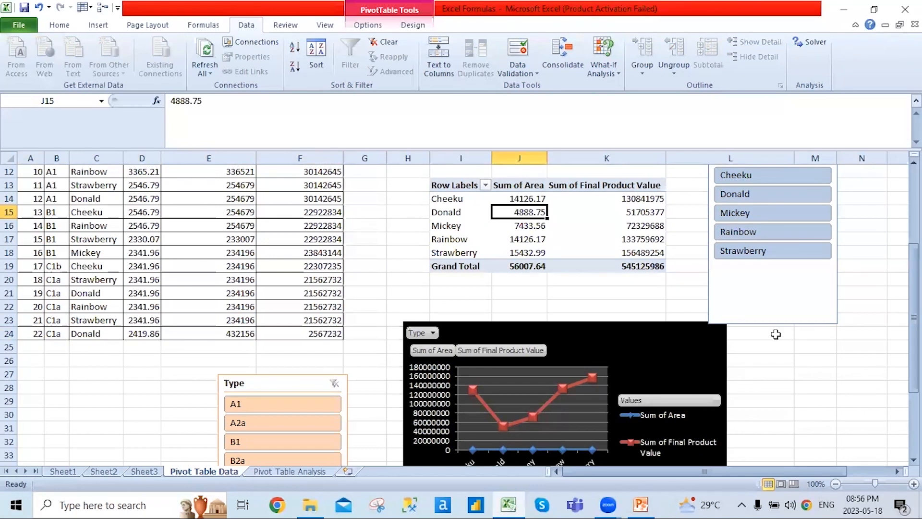
{"action": "scroll", "coordinate": [389, 333], "scroll_direction": "down", "scroll_amount": 1}
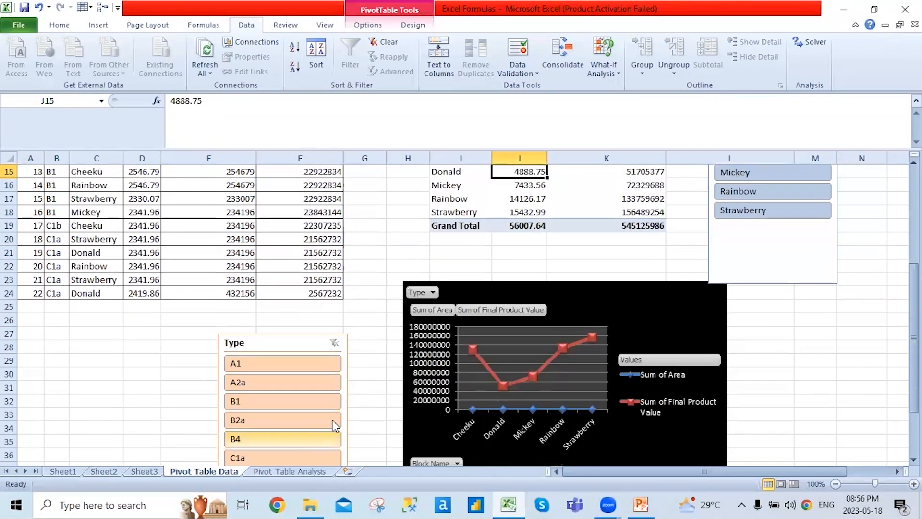
{"action": "scroll", "coordinate": [377, 404], "scroll_direction": "up", "scroll_amount": 2}
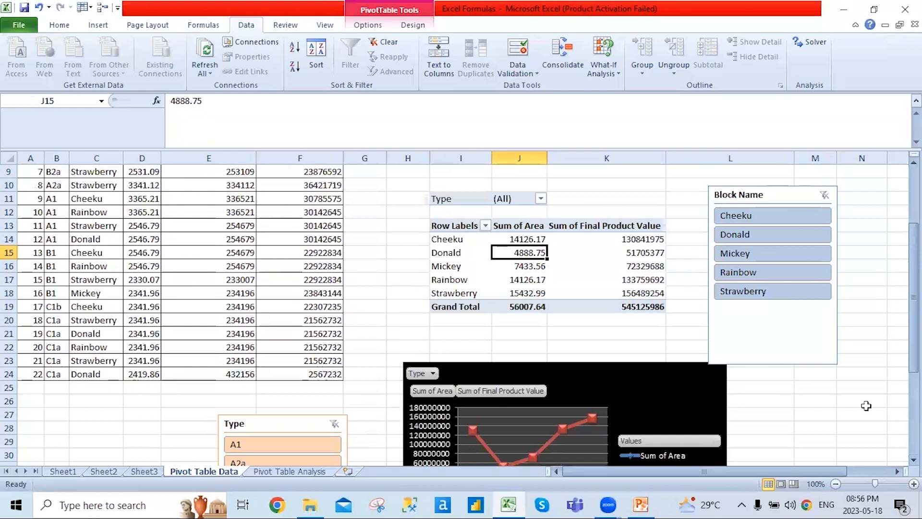
{"action": "scroll", "coordinate": [867, 408], "scroll_direction": "down", "scroll_amount": 1}
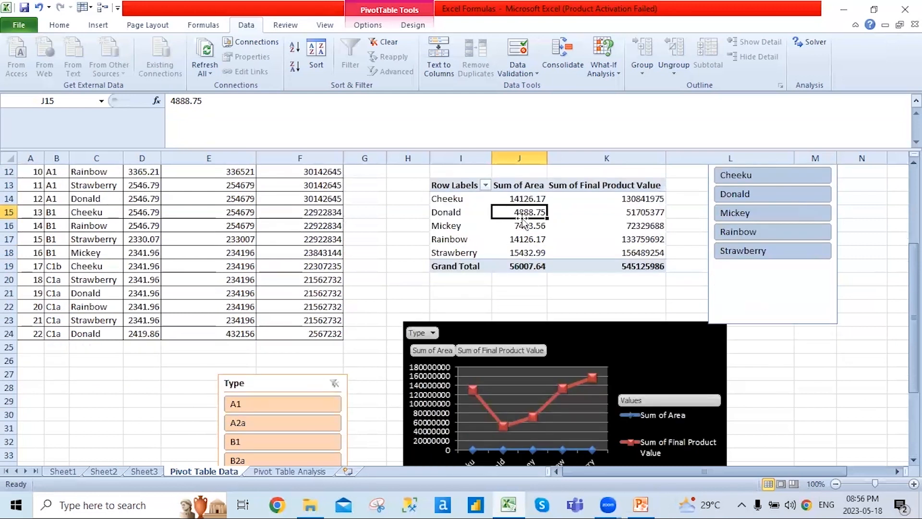
Change the block name in C24 to Ferry and refresh all PivotTables, checking the lower one for the new block.
{"action": "left_click", "coordinate": [85, 335]}
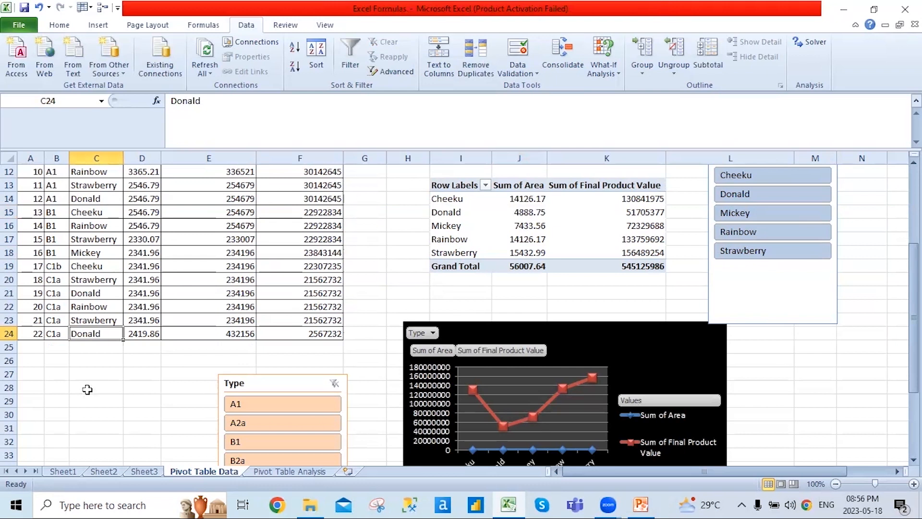
{"action": "type", "text": "Ferry"}
{"action": "key", "text": "Return"}
{"action": "key", "text": "Up"}
{"action": "left_click", "coordinate": [205, 72]}
{"action": "left_click", "coordinate": [228, 88]}
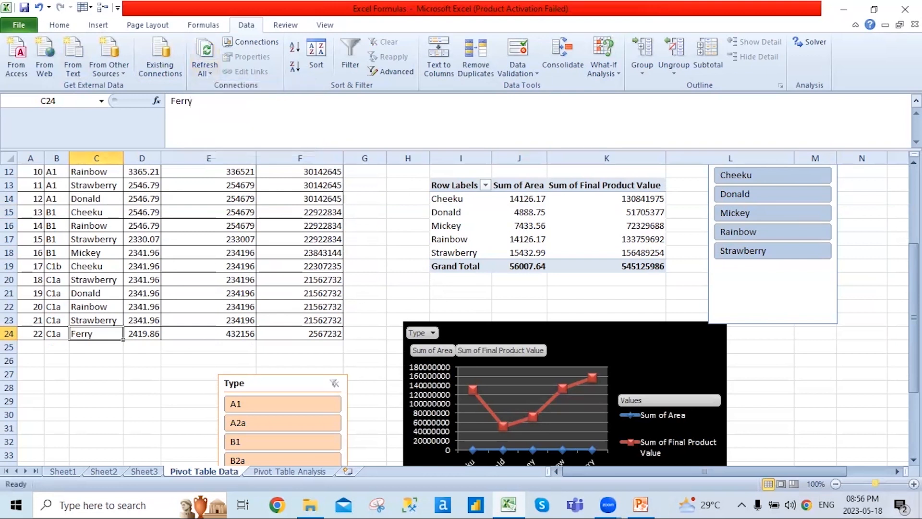
{"action": "left_click", "coordinate": [210, 74]}
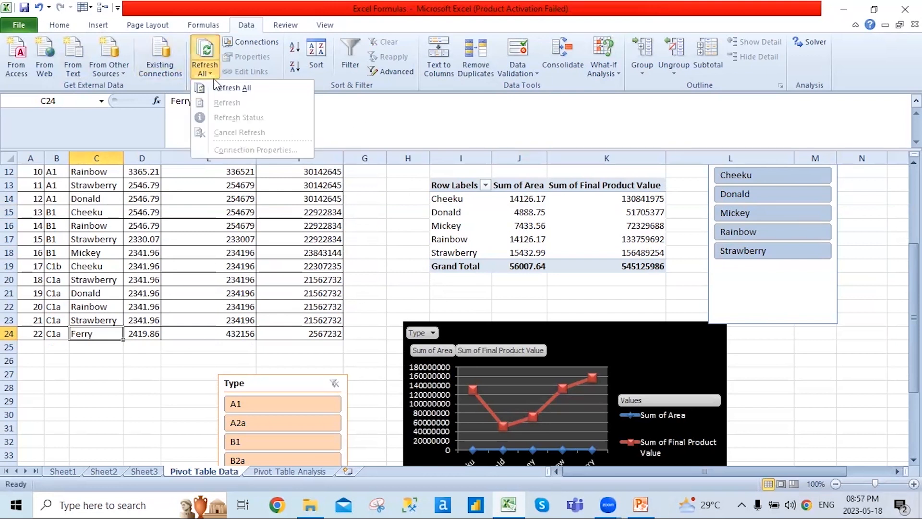
{"action": "left_click", "coordinate": [470, 190]}
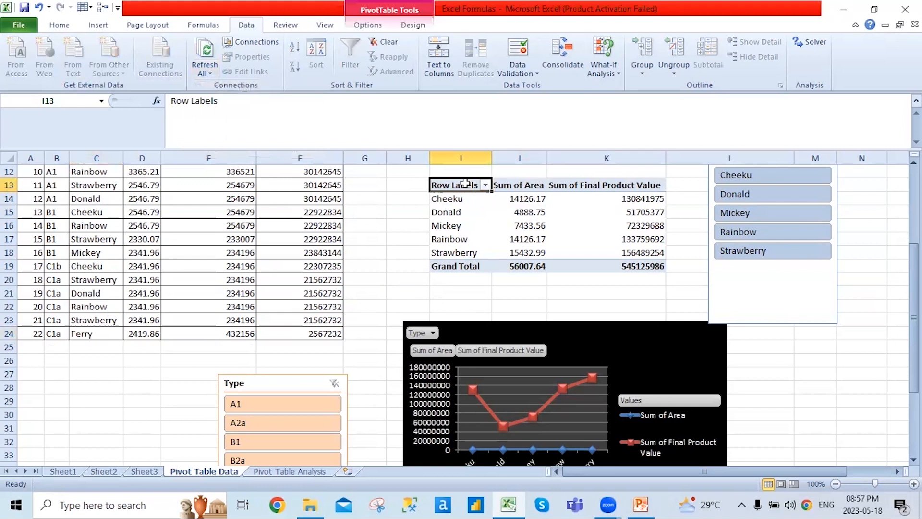
Refresh all PivotTables again and check the lower PivotTable and chart for the Ferry block entered in C24.
{"action": "left_click", "coordinate": [211, 73]}
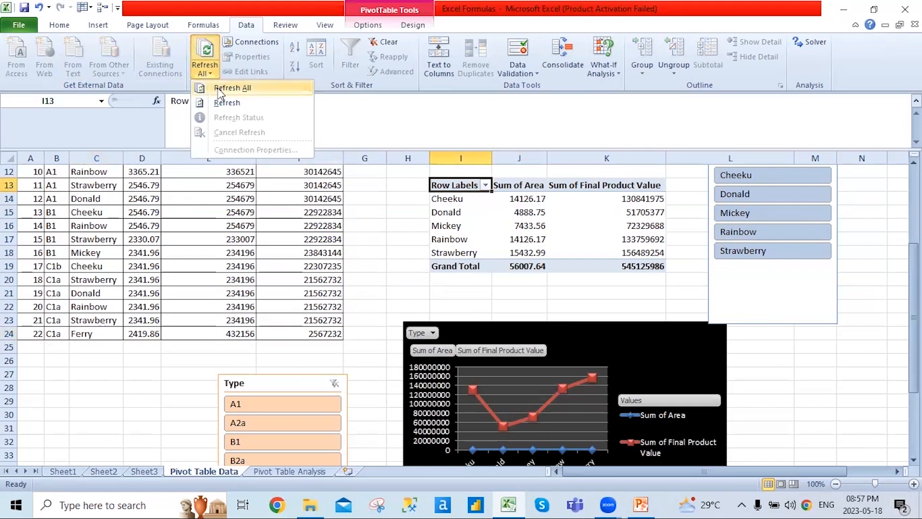
{"action": "left_click", "coordinate": [219, 92]}
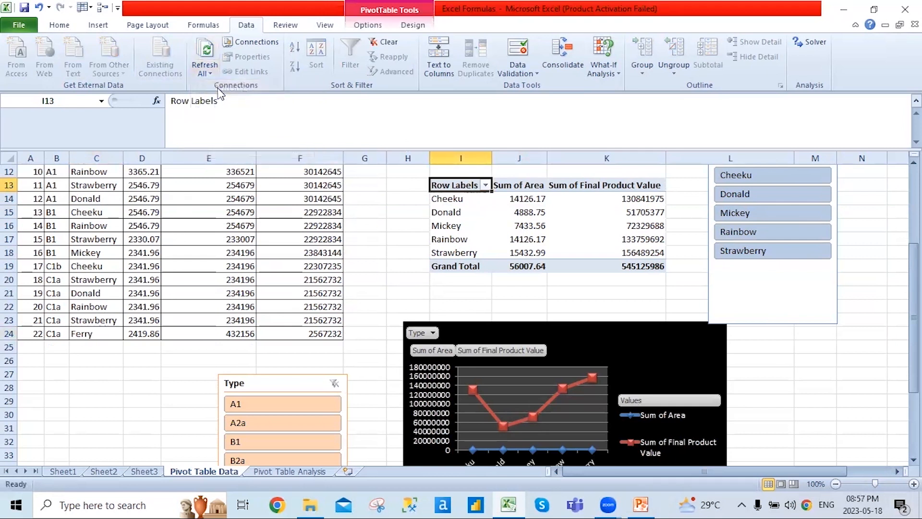
{"action": "left_click", "coordinate": [102, 336]}
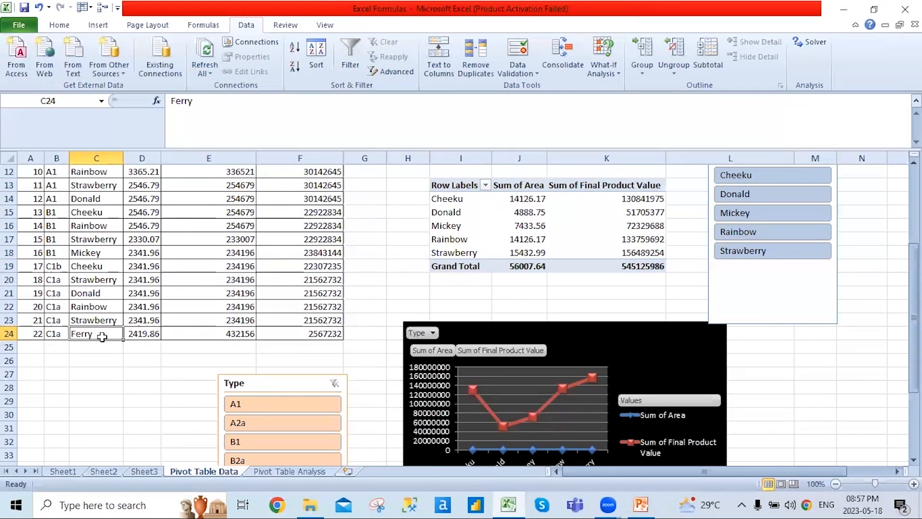
{"action": "left_click", "coordinate": [134, 282]}
{"action": "left_click", "coordinate": [104, 332]}
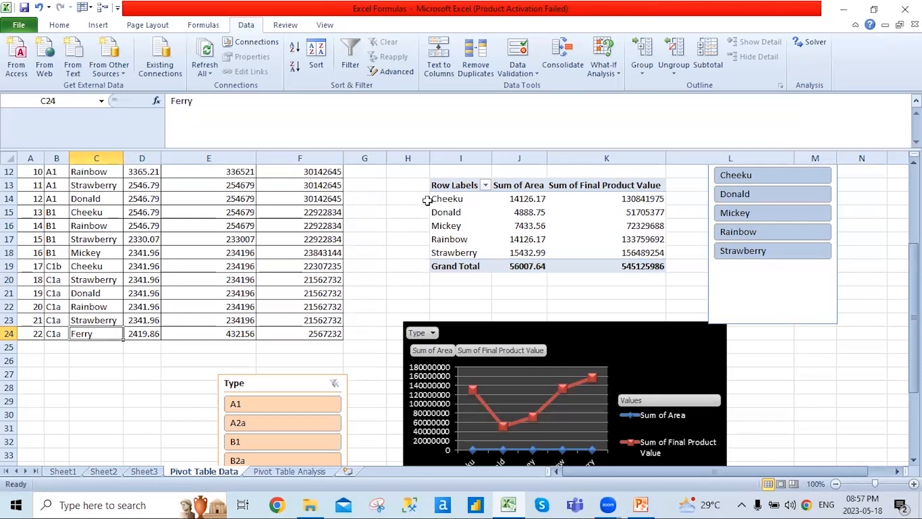
{"action": "left_click", "coordinate": [454, 185]}
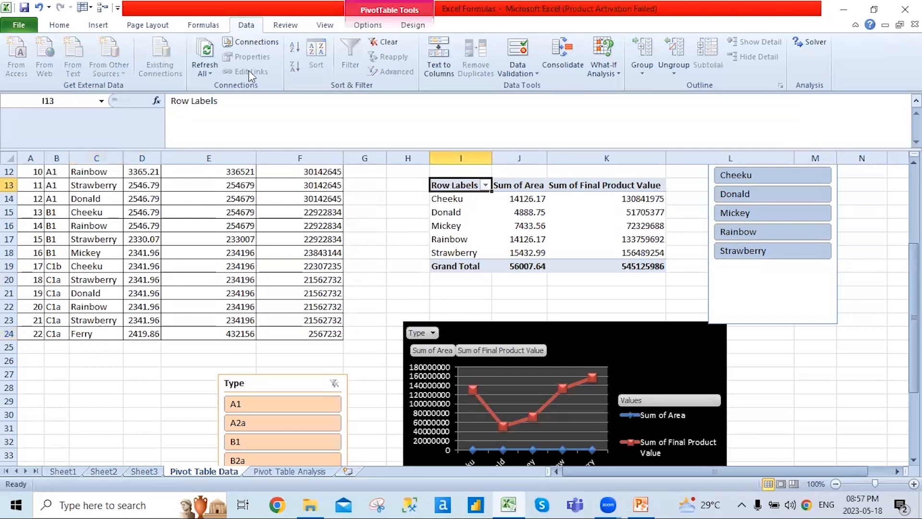
{"action": "left_click", "coordinate": [205, 72]}
{"action": "left_click", "coordinate": [231, 89]}
{"action": "scroll", "coordinate": [501, 239], "scroll_direction": "down", "scroll_amount": 1}
{"action": "scroll", "coordinate": [502, 238], "scroll_direction": "up", "scroll_amount": 2}
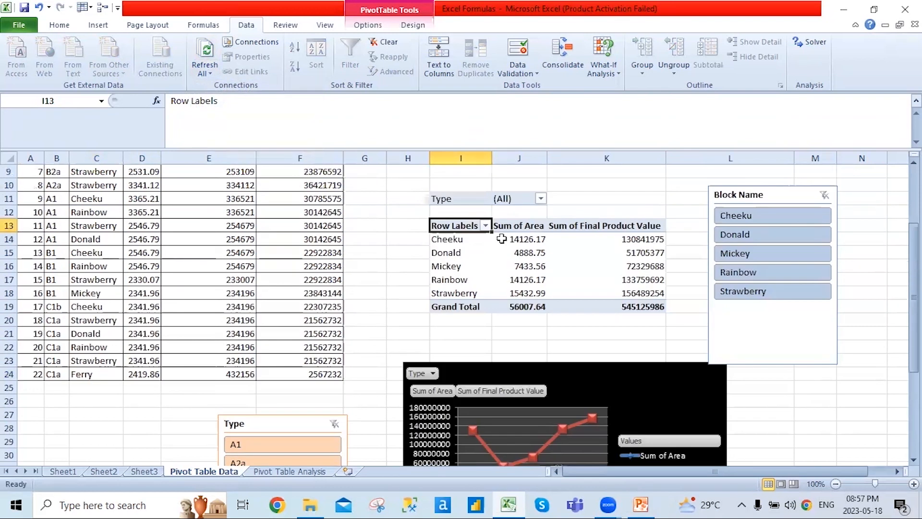
Change the block name in C24 back to Donald.
{"action": "left_click", "coordinate": [96, 375]}
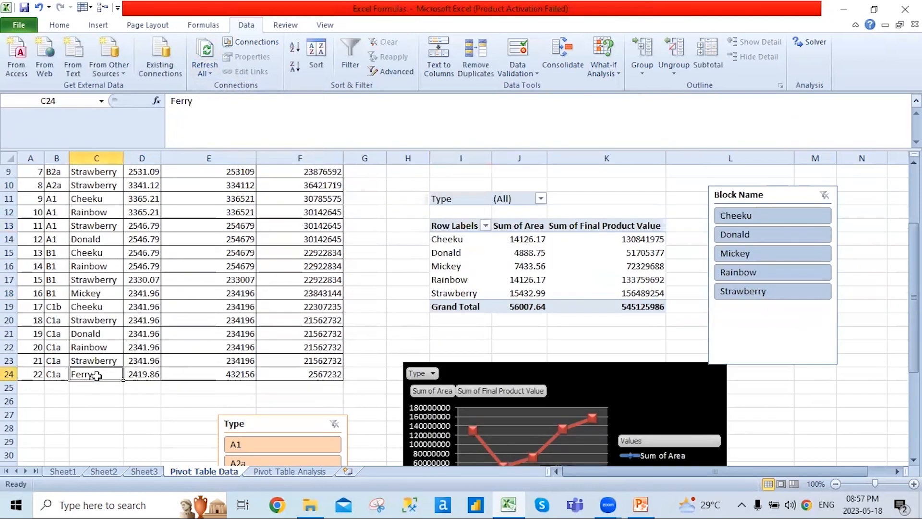
{"action": "type", "text": "Dona"}
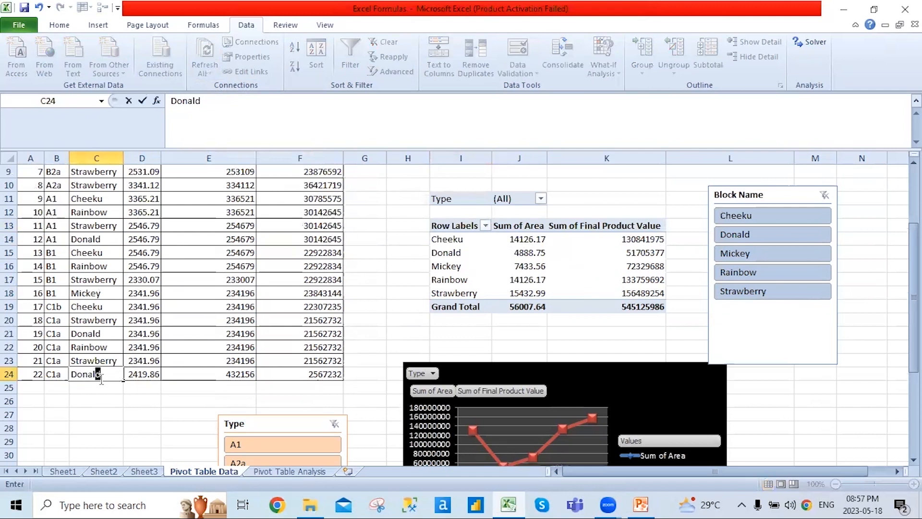
{"action": "type", "text": "l"}
{"action": "key", "text": "Return"}
{"action": "left_click", "coordinate": [100, 379]}
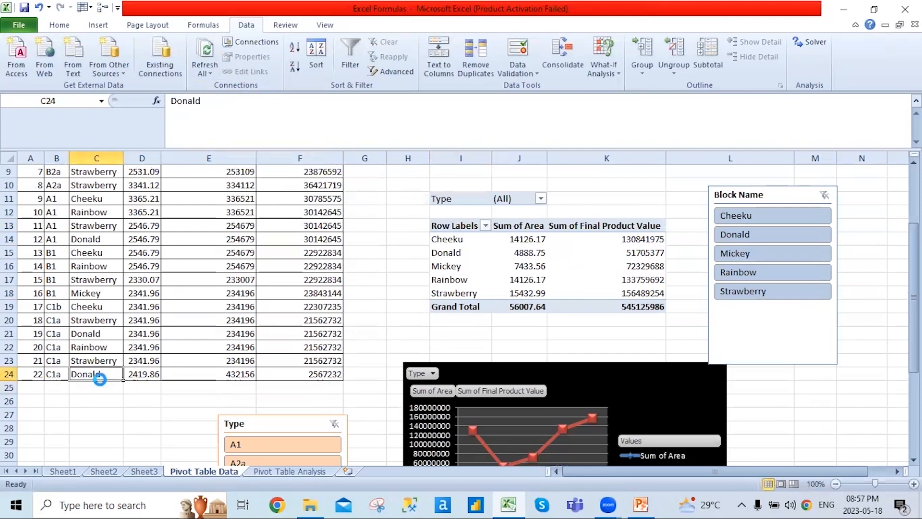
Refresh all PivotTables, refresh the lower one individually as well, and check its totals and chart against the corrected record.
{"action": "left_click", "coordinate": [503, 276]}
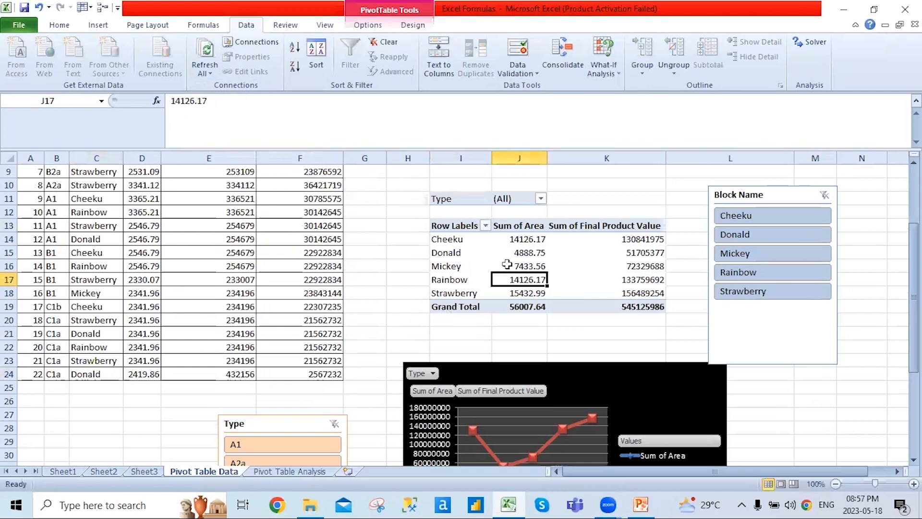
{"action": "left_click", "coordinate": [475, 227]}
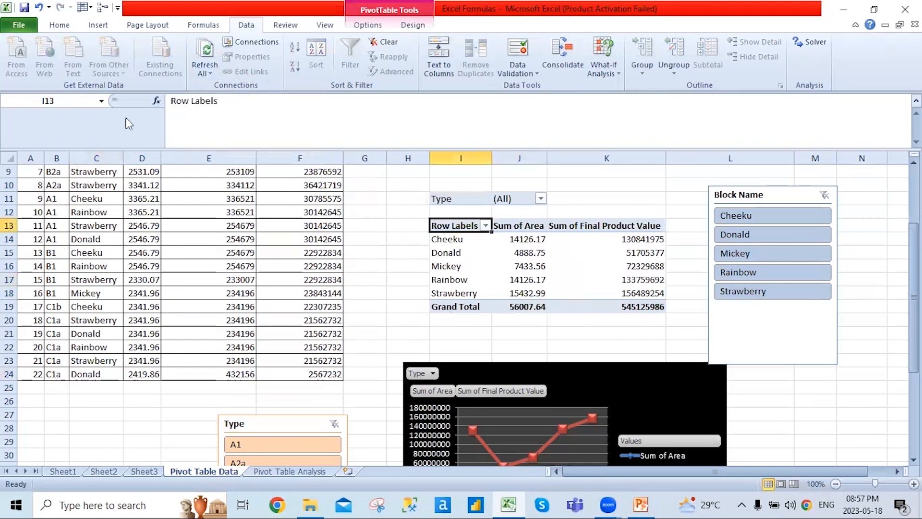
{"action": "left_click", "coordinate": [202, 73]}
{"action": "left_click", "coordinate": [221, 89]}
{"action": "left_click", "coordinate": [202, 73]}
{"action": "left_click", "coordinate": [226, 103]}
{"action": "mouse_move", "coordinate": [523, 308]}
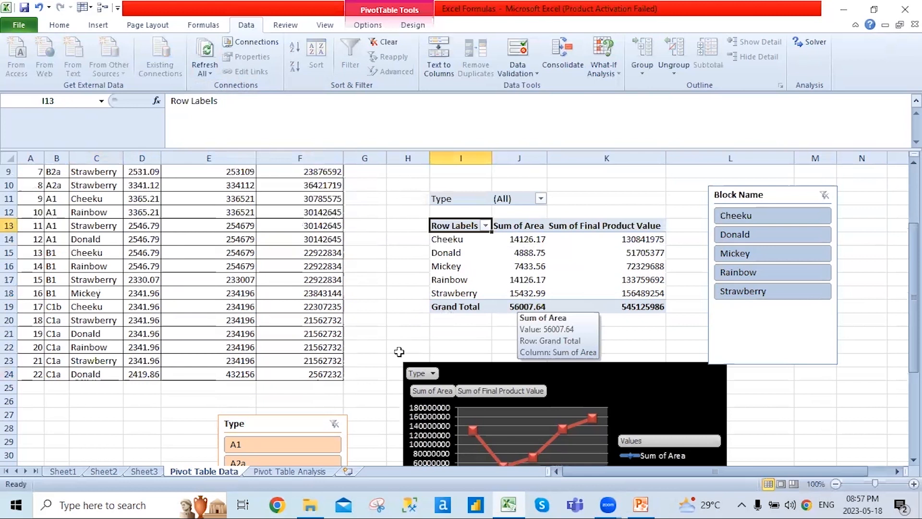
{"action": "scroll", "coordinate": [855, 336], "scroll_direction": "down", "scroll_amount": 3}
{"action": "scroll", "coordinate": [856, 340], "scroll_direction": "up", "scroll_amount": 3}
Filter the Block Name slicer by Strawberry and by Rainbow, and clear its filter.
{"action": "left_click", "coordinate": [779, 296]}
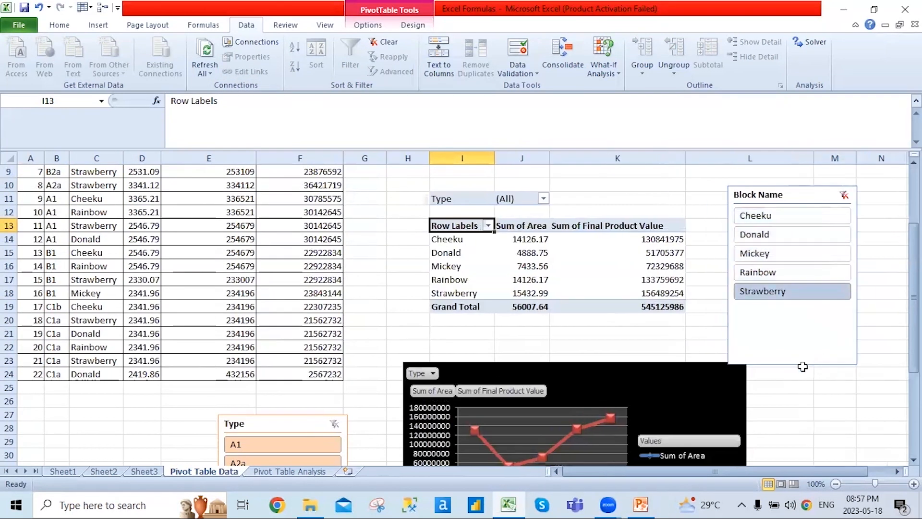
{"action": "left_click", "coordinate": [748, 274]}
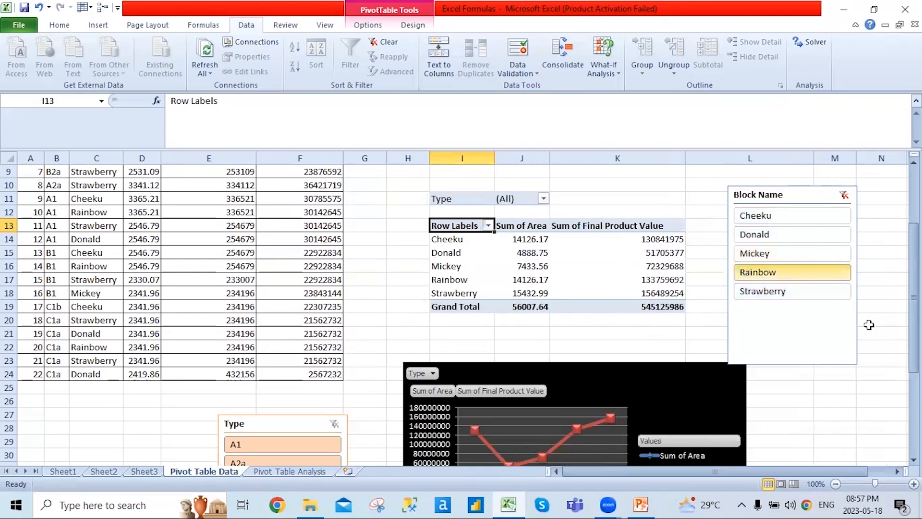
{"action": "left_click", "coordinate": [844, 195]}
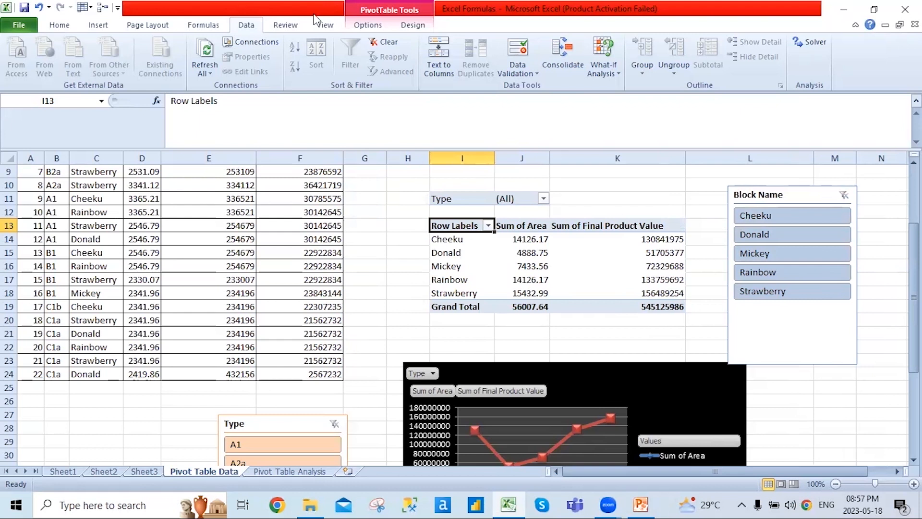
Switch to the Pivot Table Analysis sheet to view its PivotTable of maintenance deposits by block.
{"action": "left_click", "coordinate": [59, 25]}
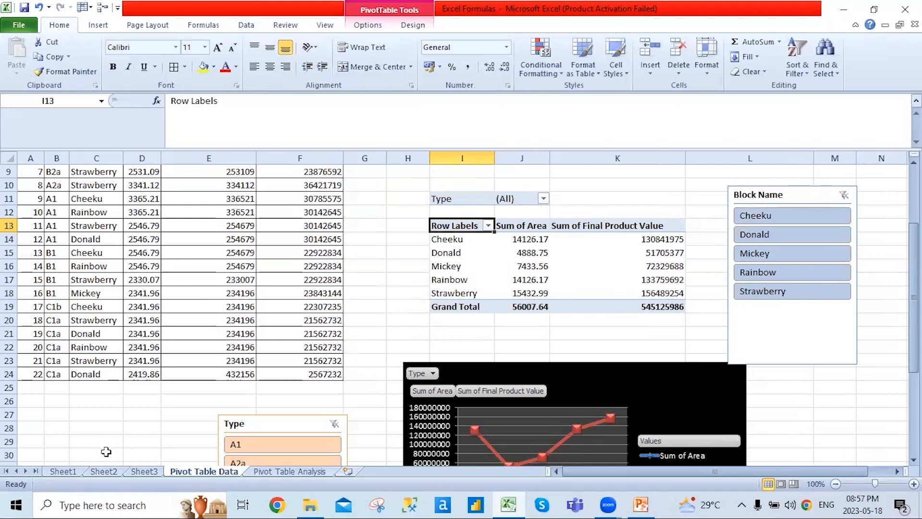
{"action": "left_click", "coordinate": [284, 472]}
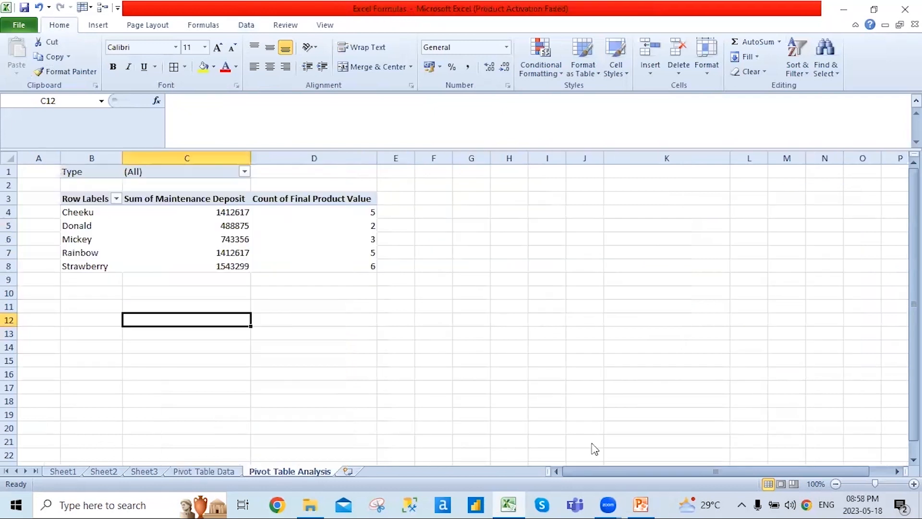